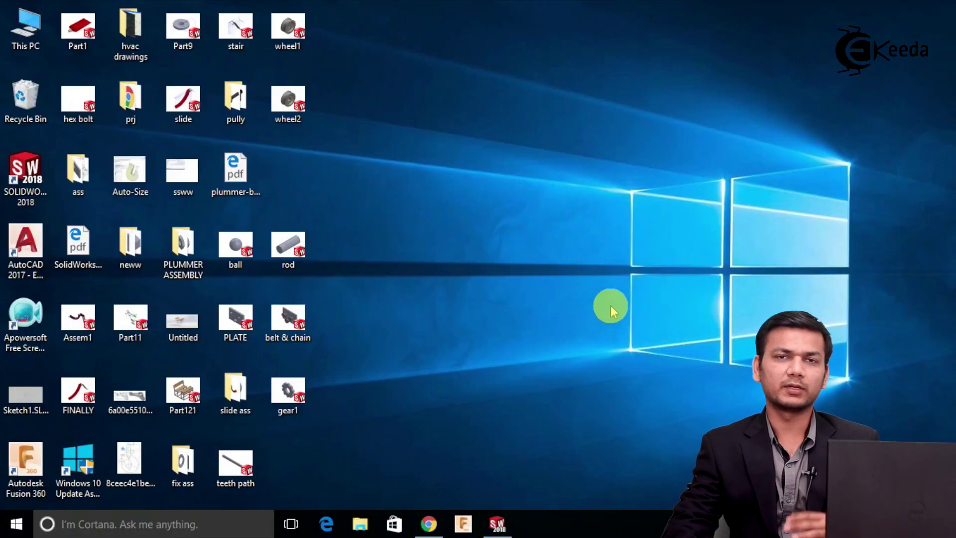
# - Switch to SOLIDWORKS and start a new sketch on the Front Plane
pyautogui.click(497, 523)
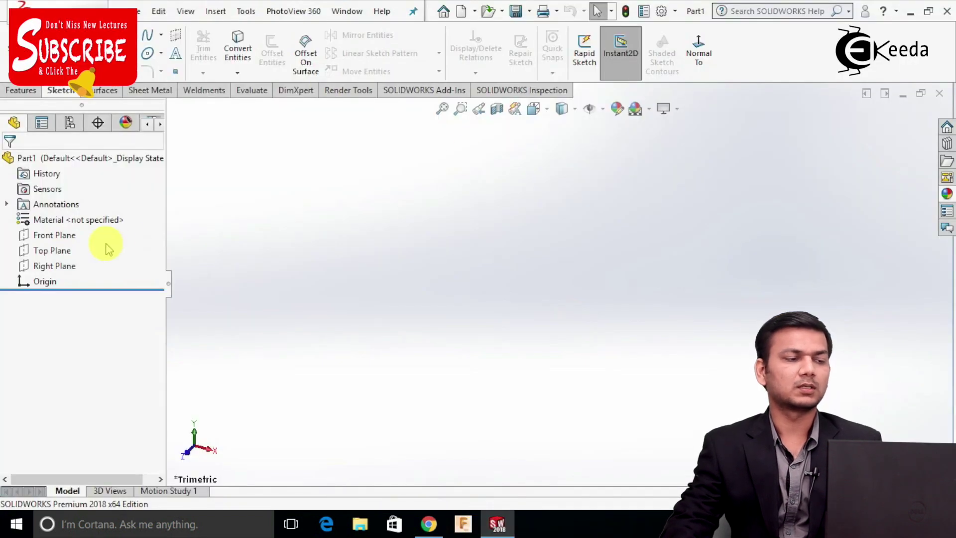
pyautogui.click(72, 239)
pyautogui.rightClick(73, 237)
pyautogui.click(82, 214)
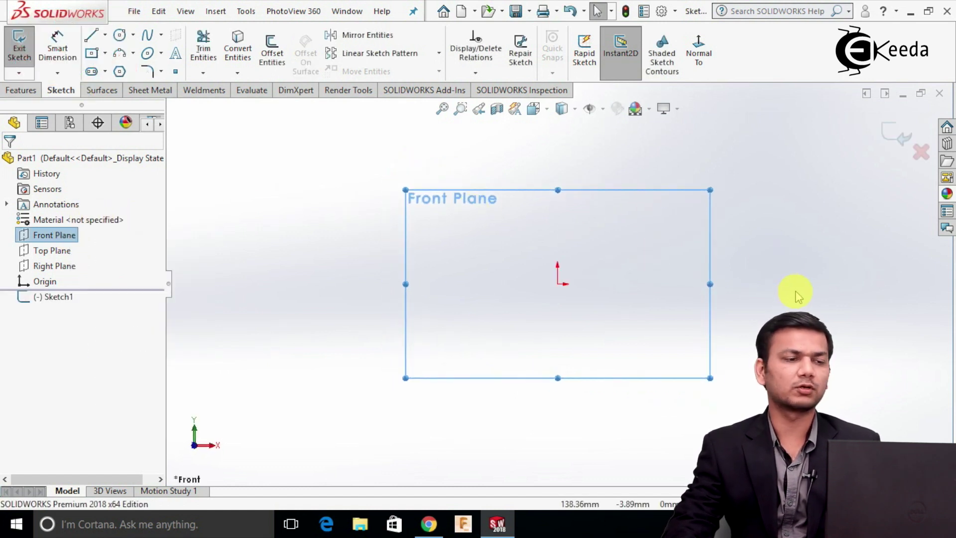
# - Sketch a center rectangle at the origin, 0.5 mm high and 100 mm wide, and close the sketch
pyautogui.click(91, 53)
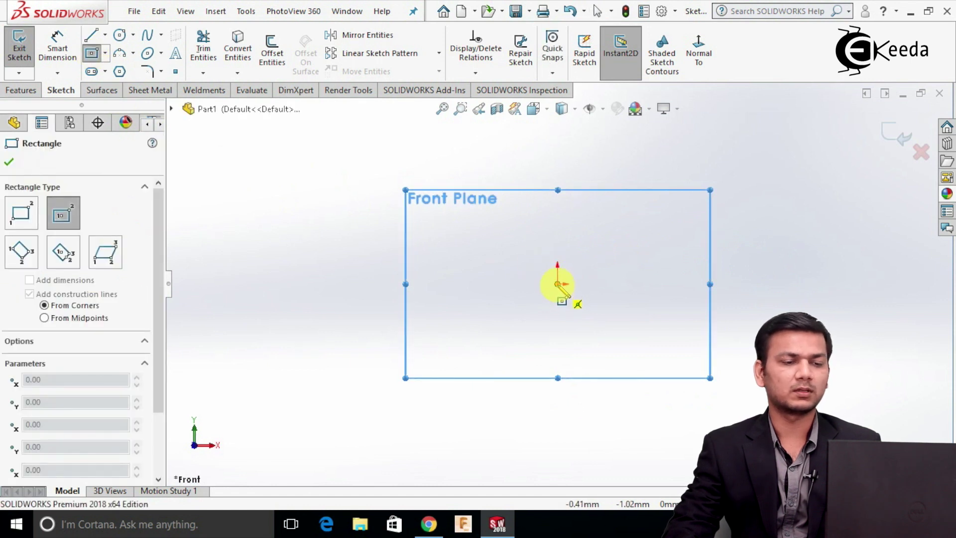
pyautogui.click(558, 283)
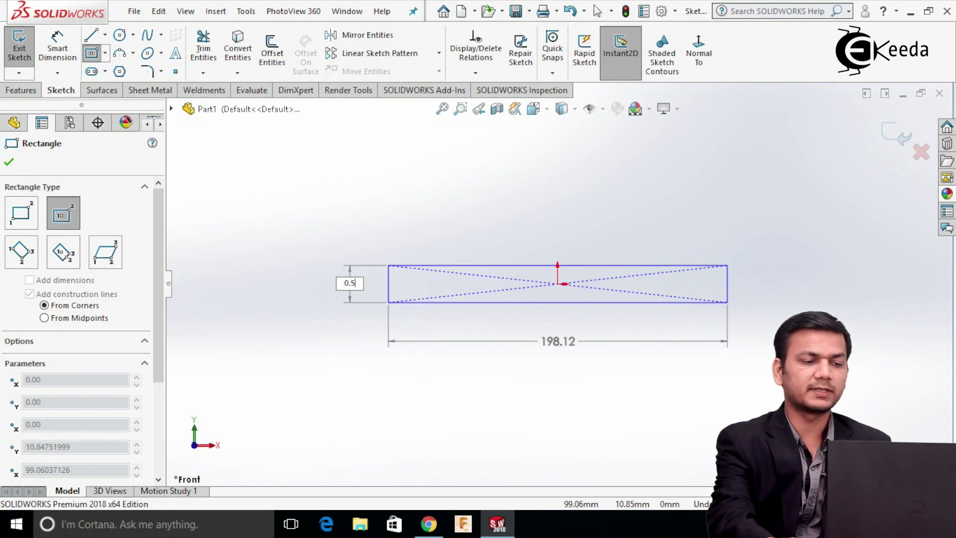
pyautogui.click(727, 267)
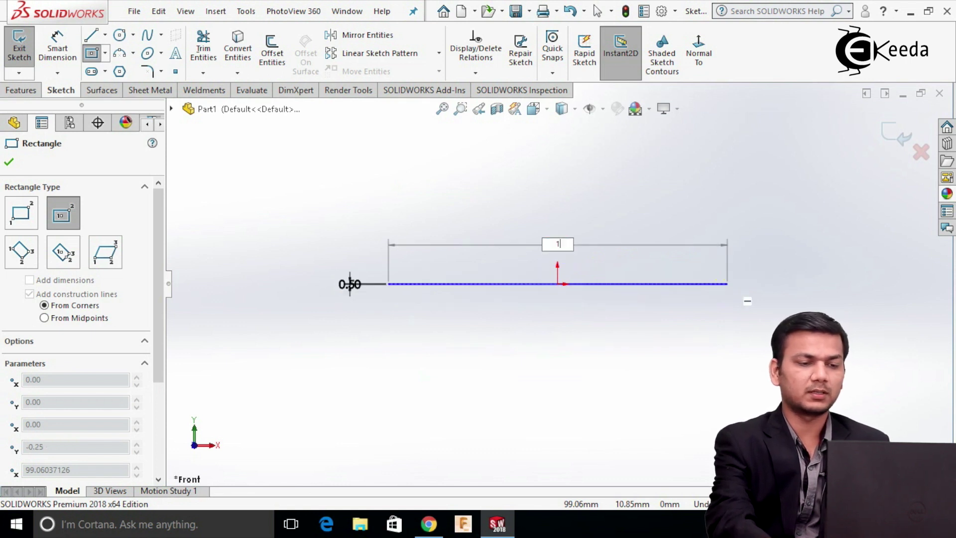
pyautogui.write('100')
pyautogui.press('Return')
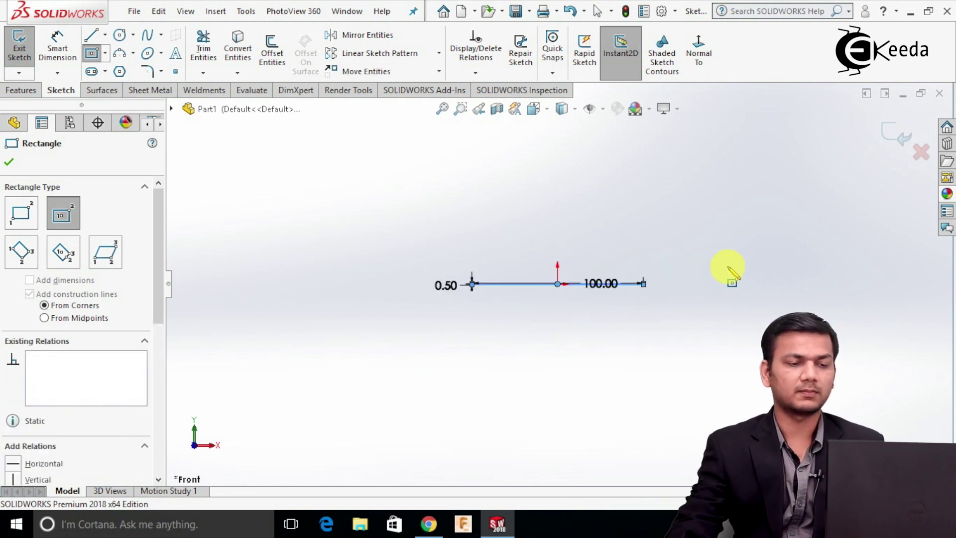
pyautogui.rightClick(726, 267)
pyautogui.click(772, 281)
pyautogui.scroll(-5, 546, 277)
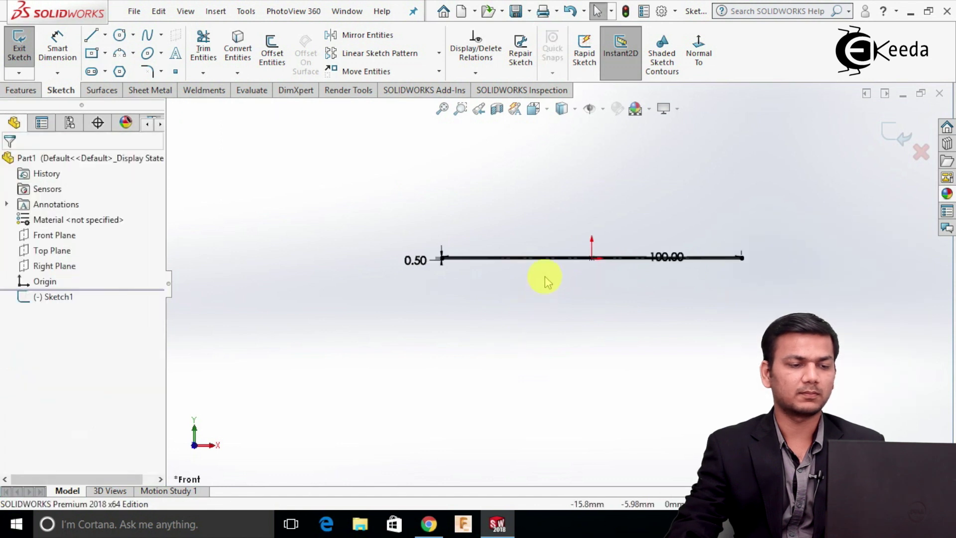
pyautogui.scroll(3, 445, 238)
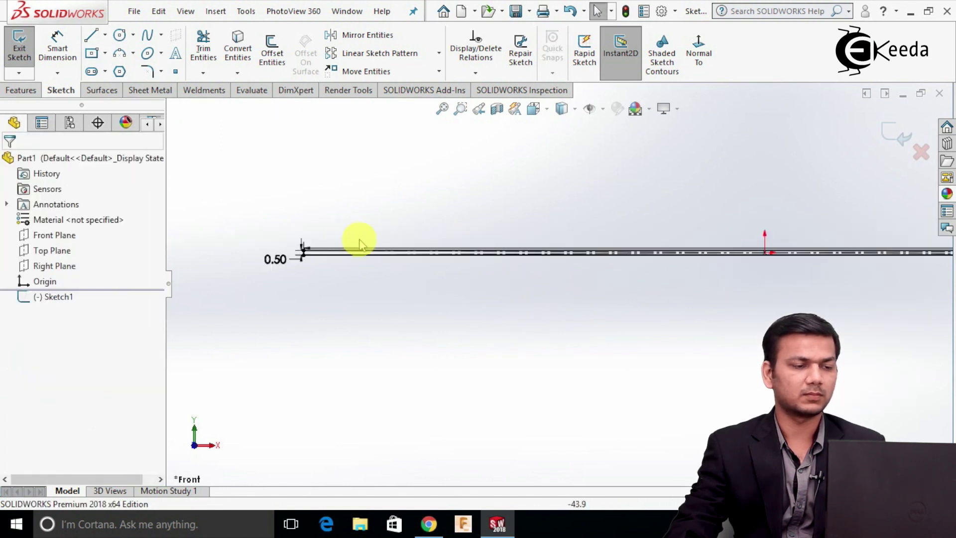
pyautogui.scroll(2, 542, 264)
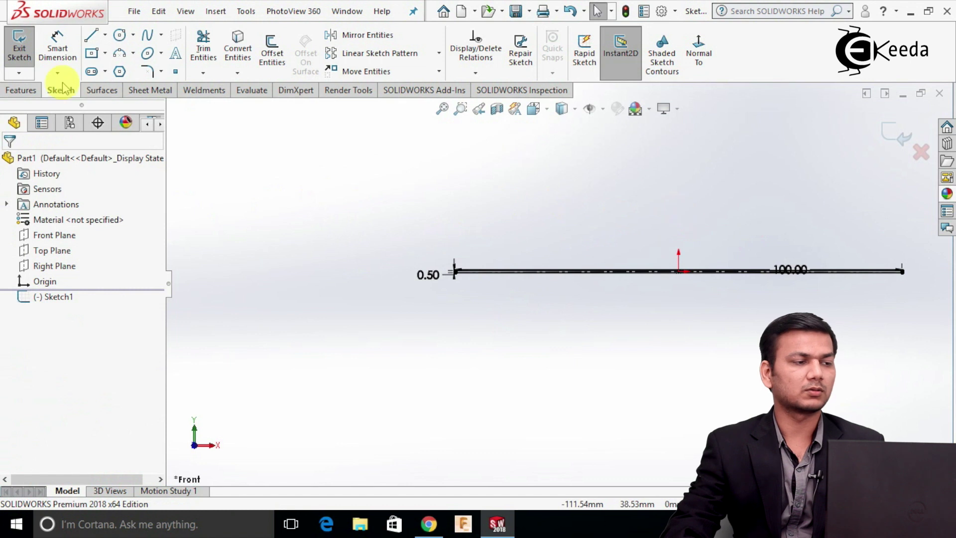
pyautogui.click(19, 56)
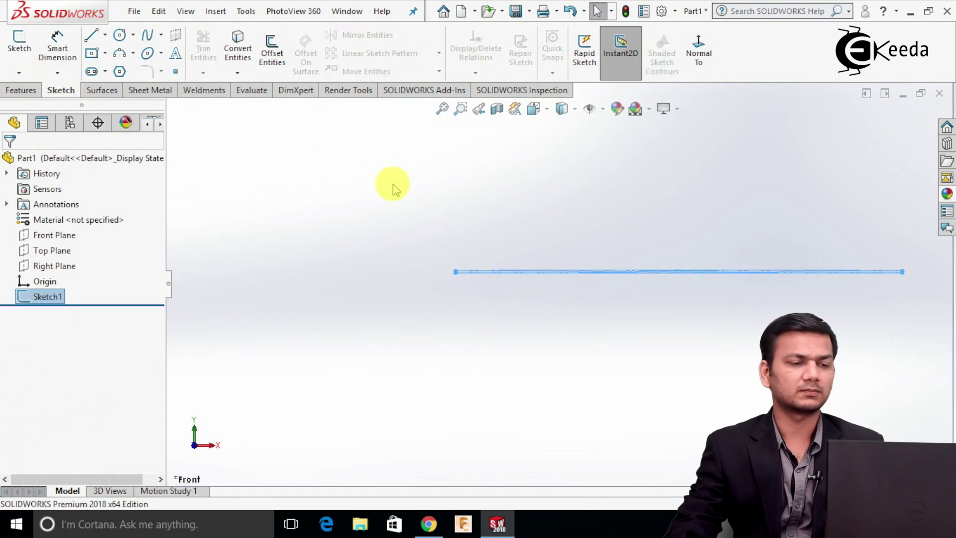
# - Show the Front Plane in the graphics area
pyautogui.rightClick(73, 238)
pyautogui.click(101, 215)
pyautogui.click(357, 204)
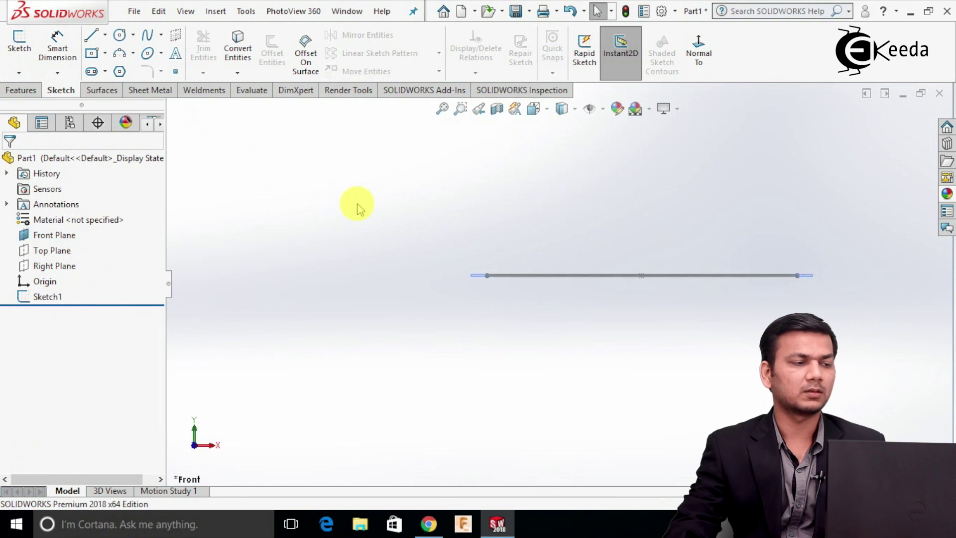
# - Create a reference plane offset 100 mm from the Front Plane
pyautogui.click(35, 93)
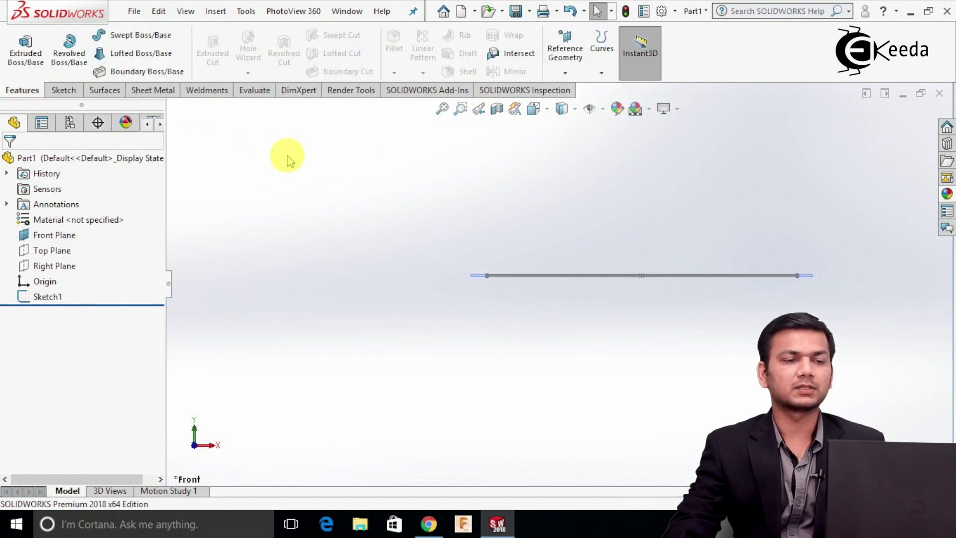
pyautogui.click(565, 74)
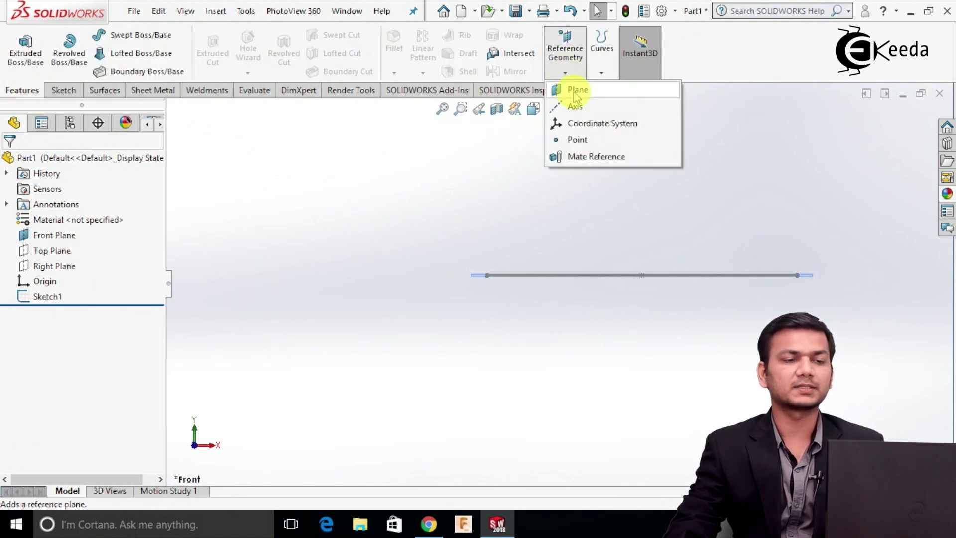
pyautogui.click(574, 92)
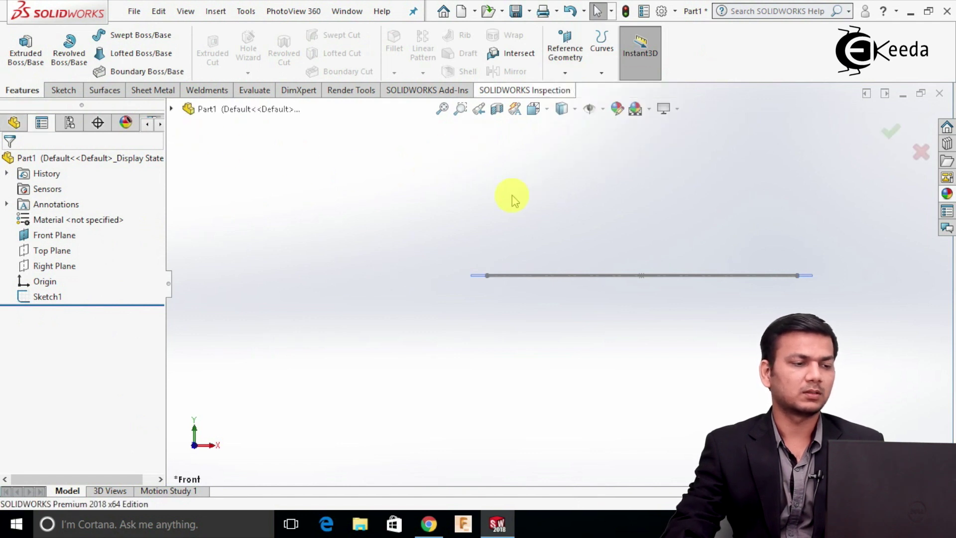
pyautogui.click(172, 110)
pyautogui.click(218, 191)
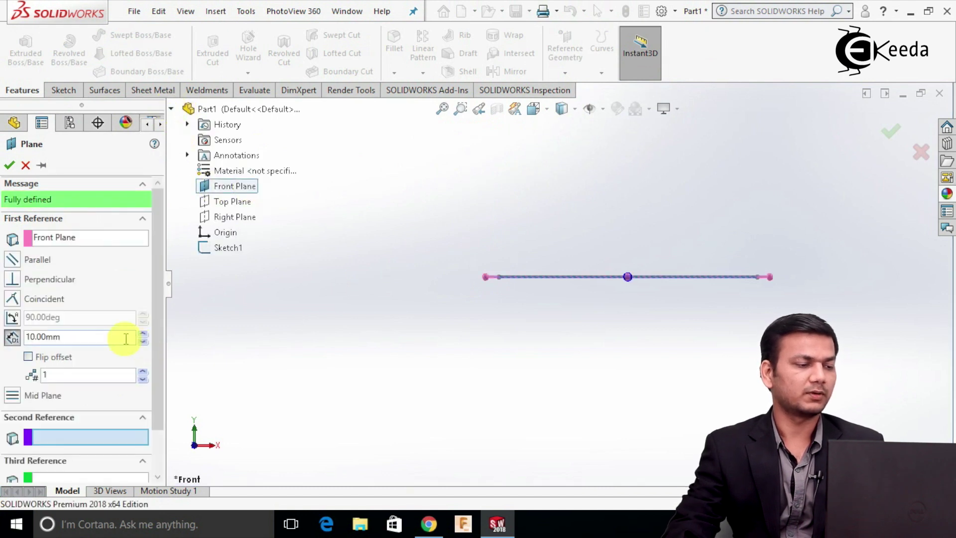
pyautogui.moveTo(108, 338); pyautogui.dragTo(8, 339)
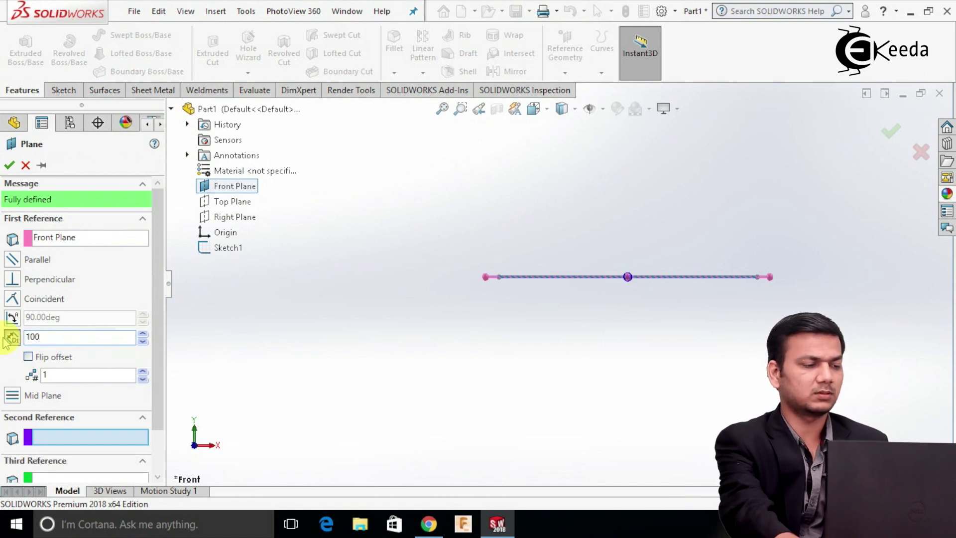
pyautogui.write('100')
pyautogui.press('Return')
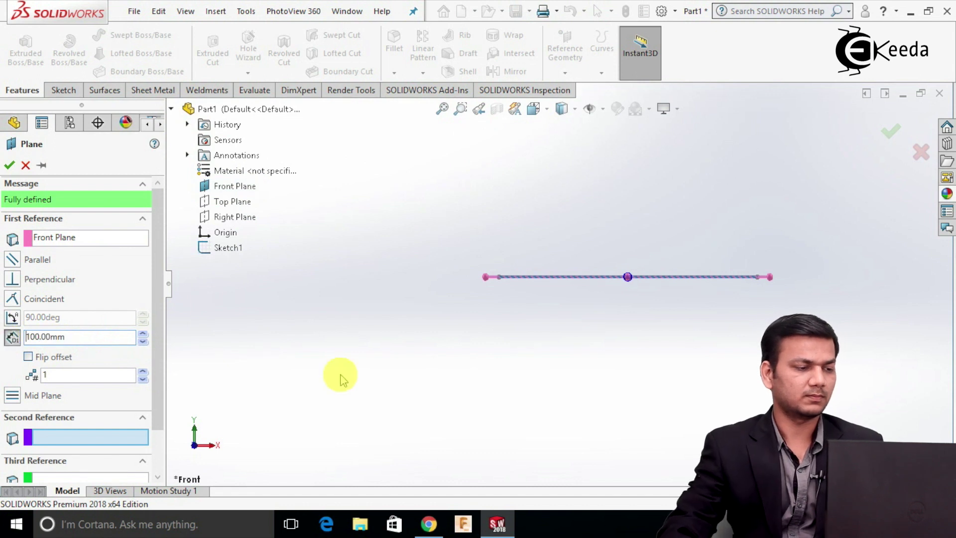
pyautogui.click(10, 166)
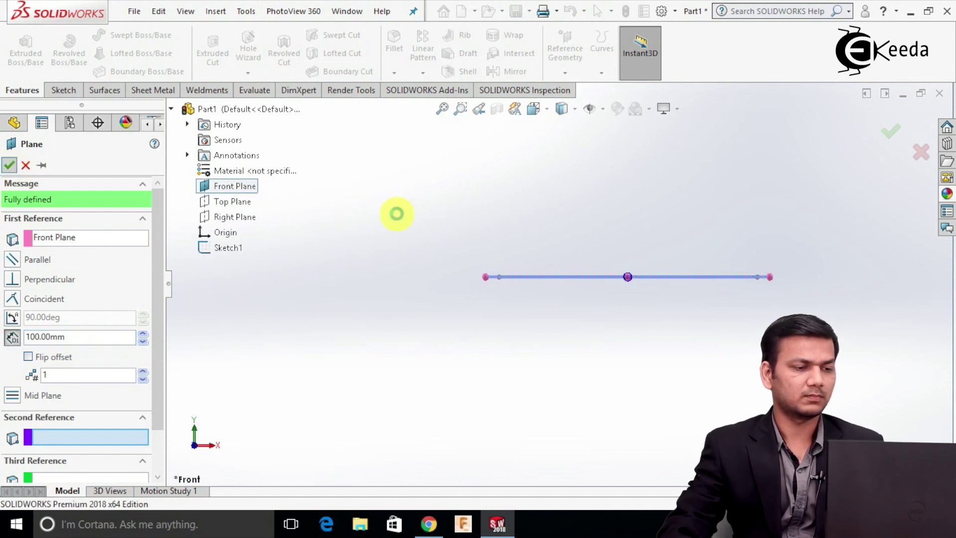
# - Start a sketch on the offset plane and orient the view normal to it
pyautogui.moveTo(426, 224)
pyautogui.mouseDown(button='middle')
pyautogui.moveTo(518, 290)
pyautogui.moveTo(491, 351)
pyautogui.moveTo(636, 337)
pyautogui.mouseUp(button='middle')
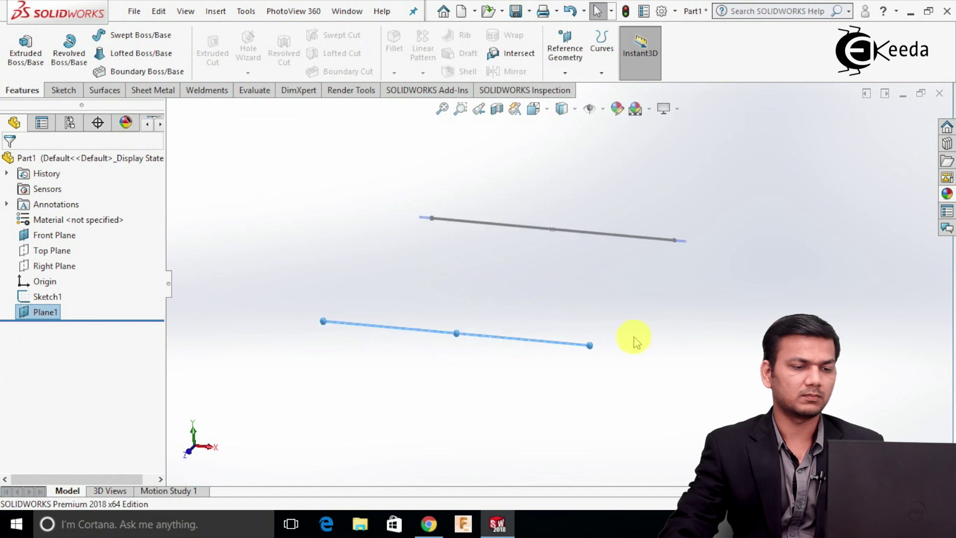
pyautogui.click(576, 288)
pyautogui.moveTo(576, 288)
pyautogui.mouseDown(button='middle')
pyautogui.moveTo(580, 321)
pyautogui.moveTo(555, 313)
pyautogui.moveTo(603, 326)
pyautogui.mouseUp(button='middle')
pyautogui.rightClick(635, 304)
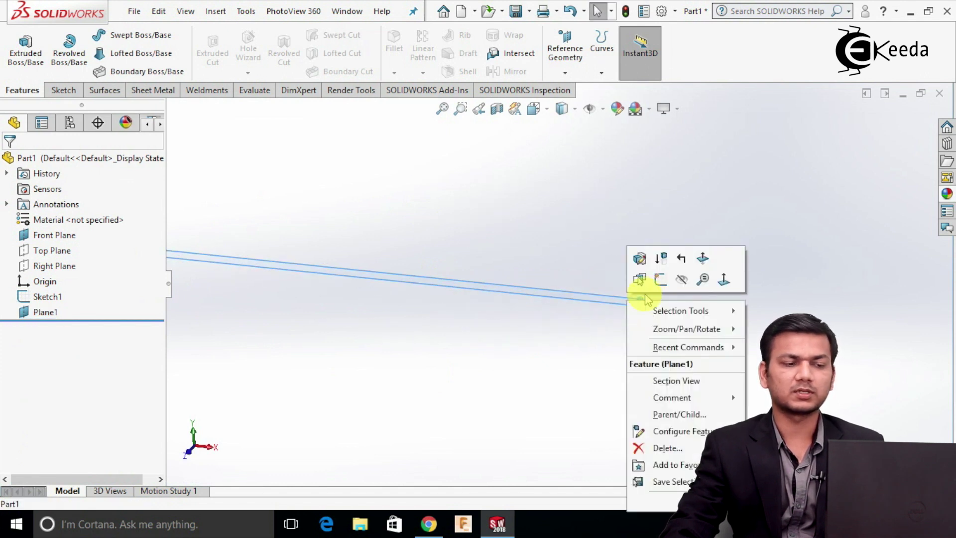
pyautogui.click(660, 281)
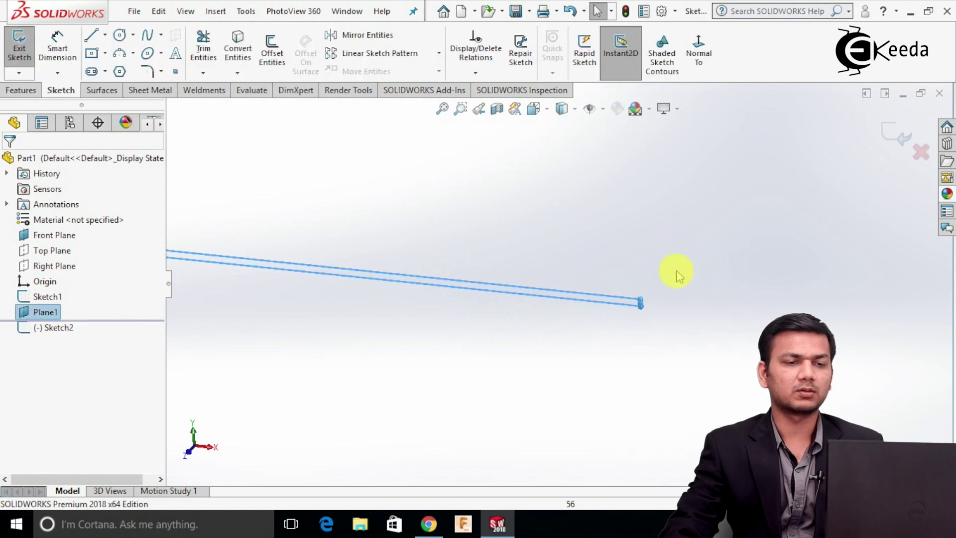
pyautogui.click(700, 69)
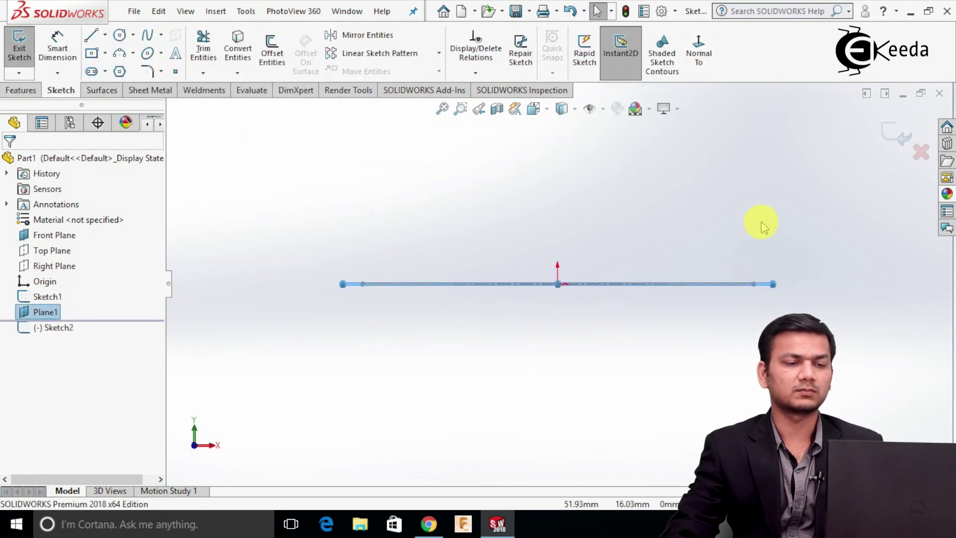
# - Sketch an ellipse centered on the origin, reaching the rectangle's end at about 50 mm, with a minor radius of about 8.6 mm
pyautogui.click(148, 55)
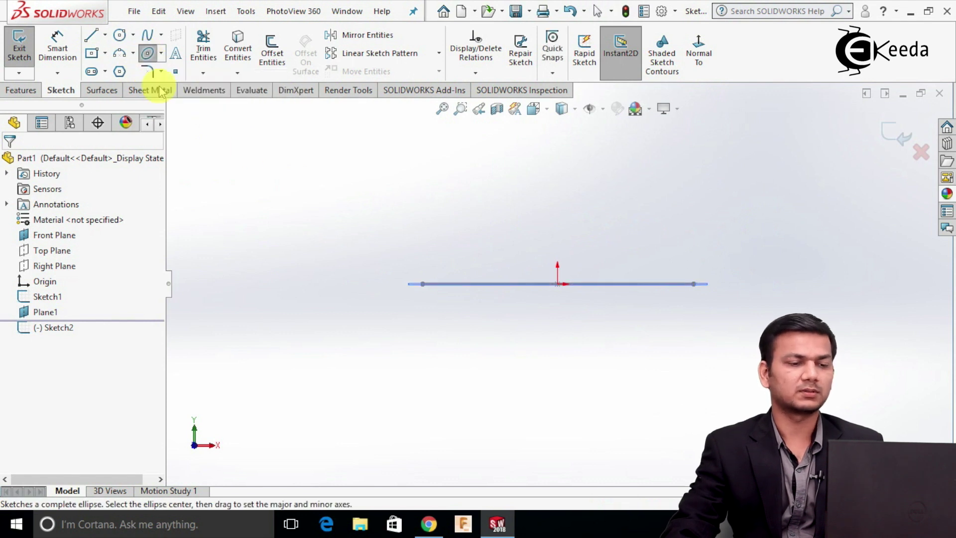
pyautogui.click(557, 280)
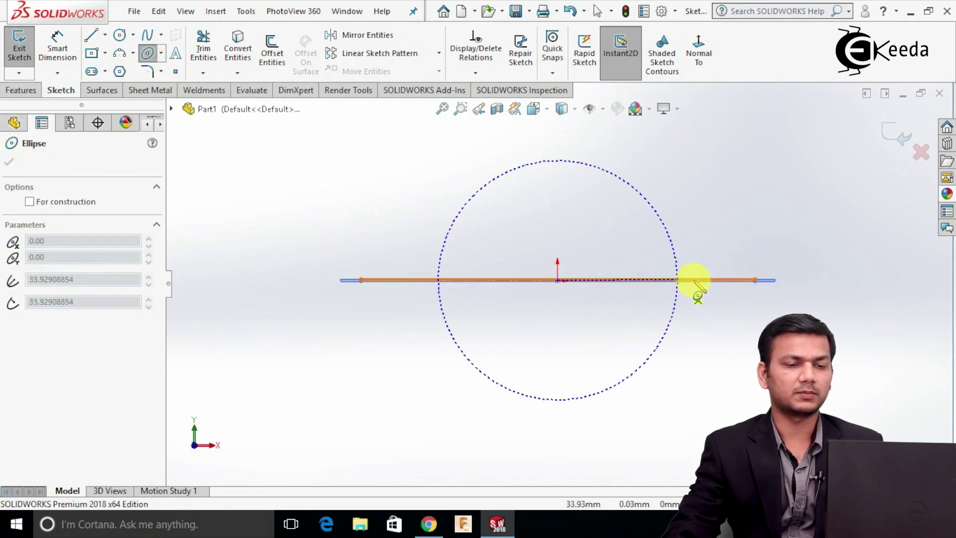
pyautogui.click(754, 280)
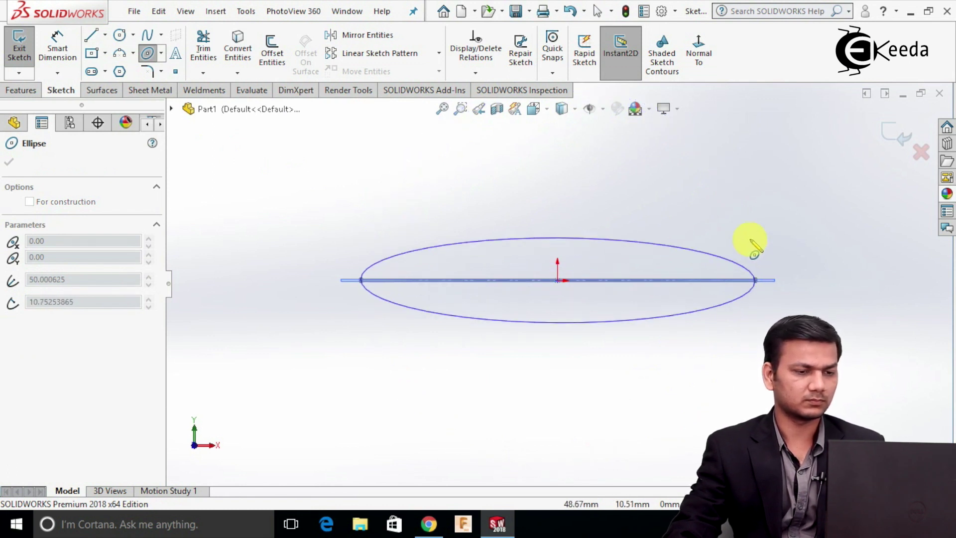
pyautogui.click(752, 253)
pyautogui.rightClick(752, 252)
pyautogui.click(784, 258)
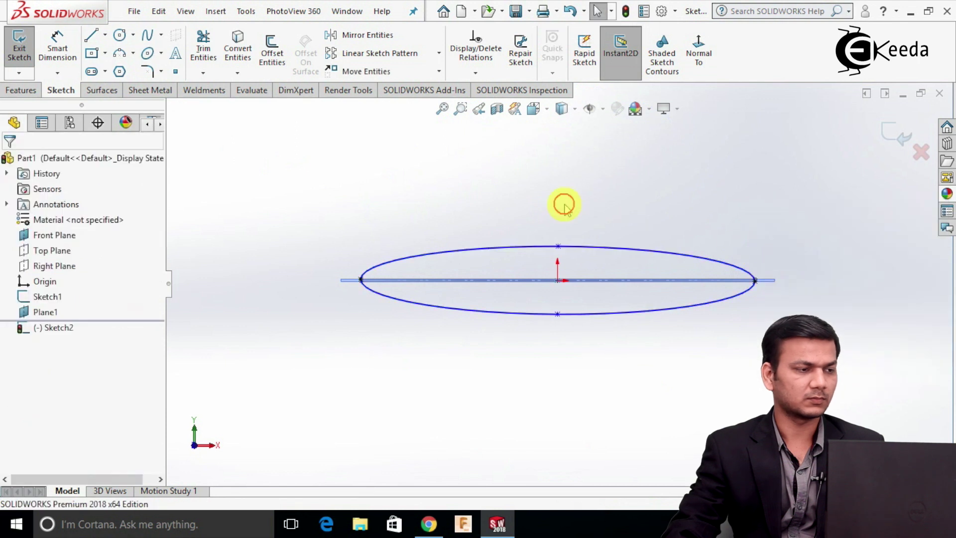
# - Dimension the ellipse's minor radius from its center to its upper point as 6 mm and close the sketch
pyautogui.click(70, 54)
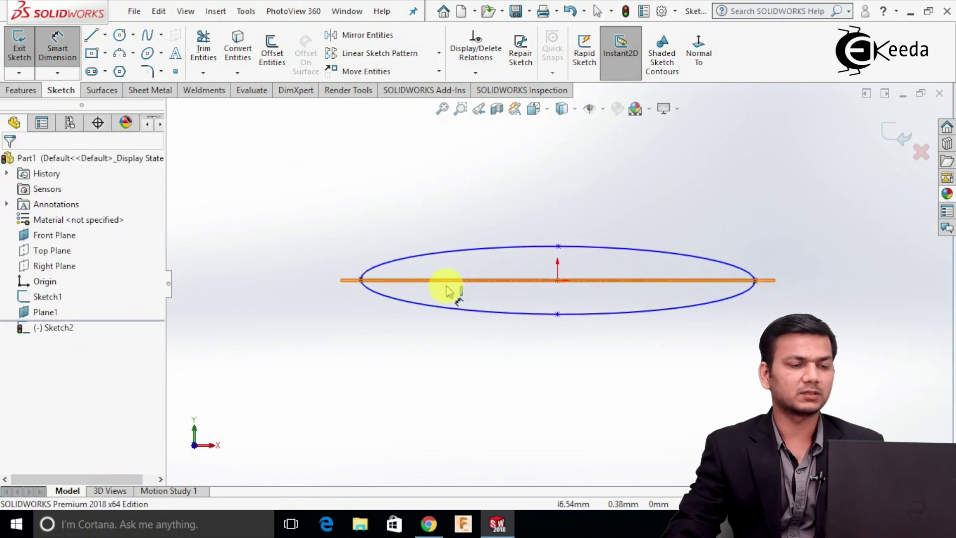
pyautogui.click(558, 279)
pyautogui.click(558, 246)
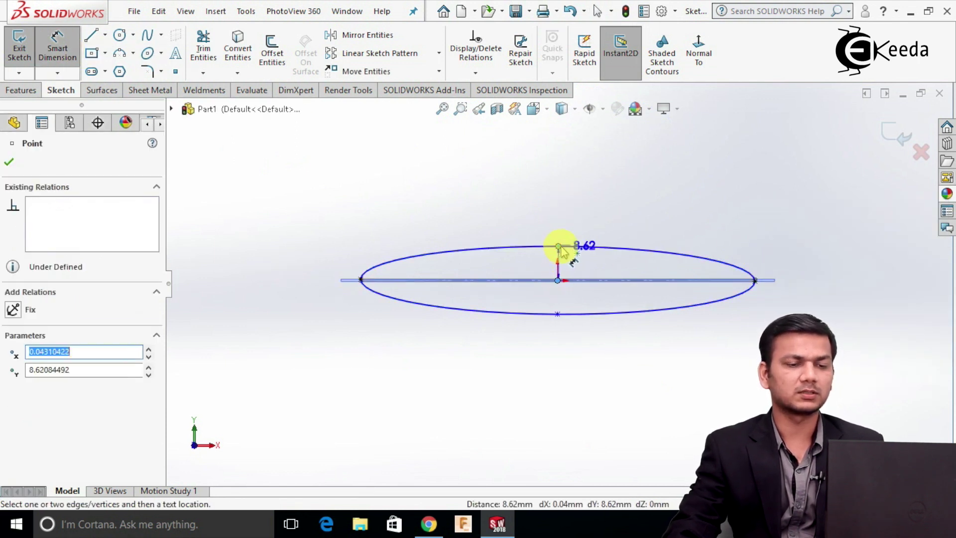
pyautogui.click(792, 258)
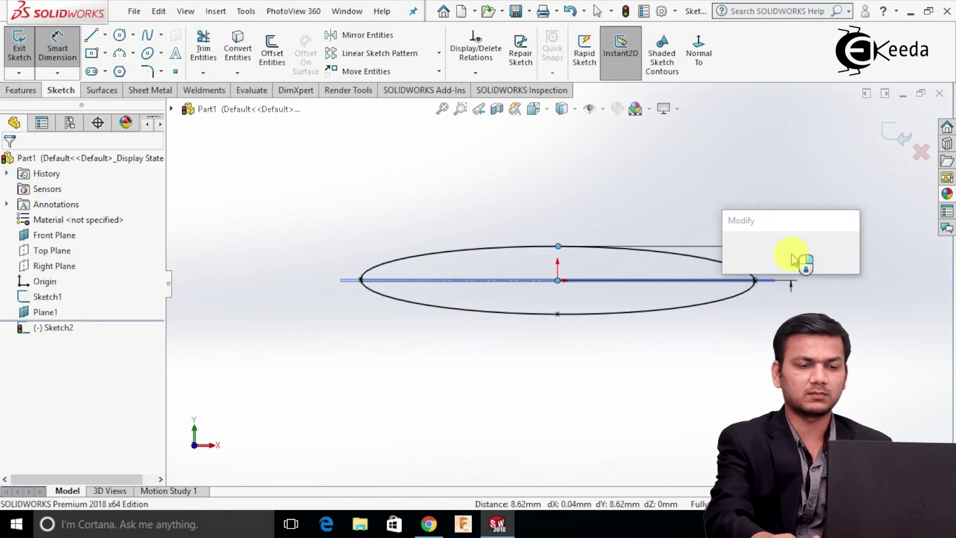
pyautogui.press('Return')
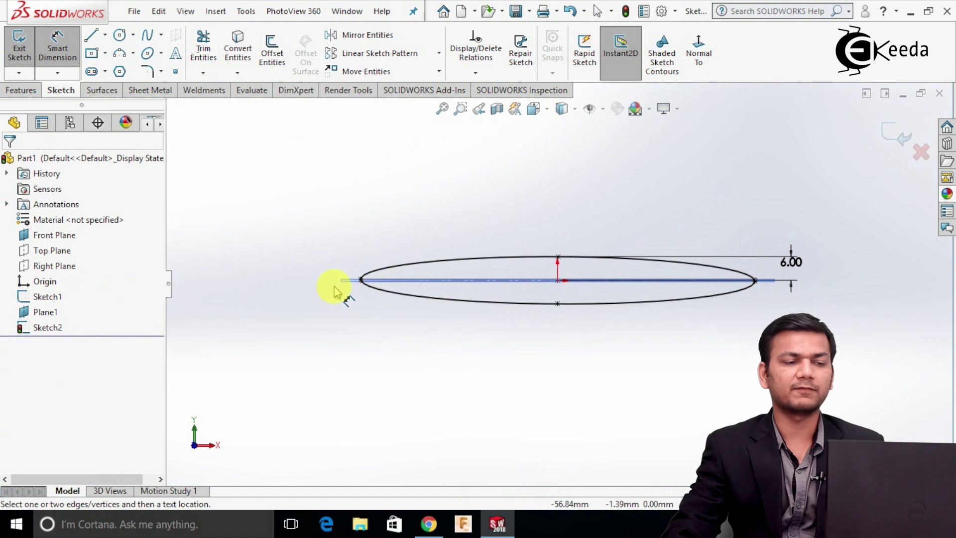
pyautogui.click(357, 281)
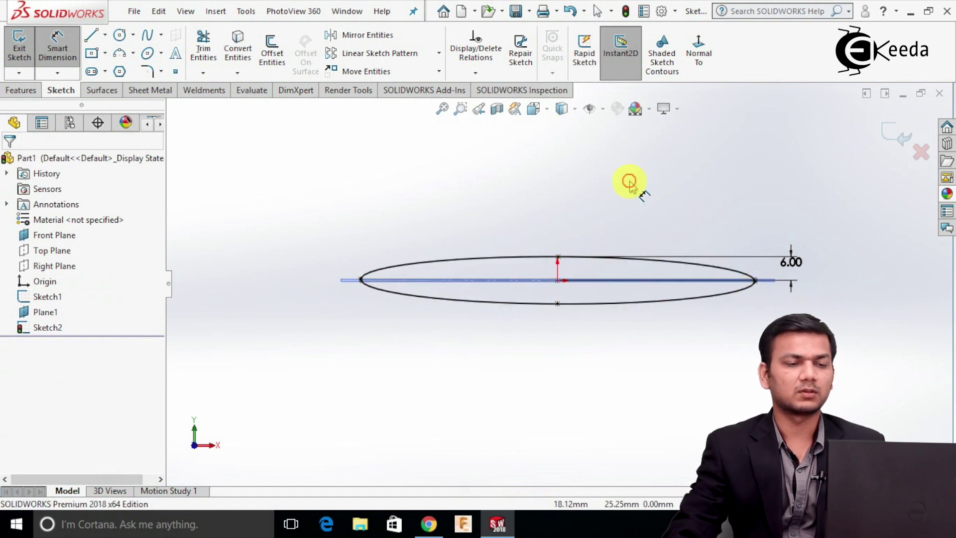
pyautogui.press('z')
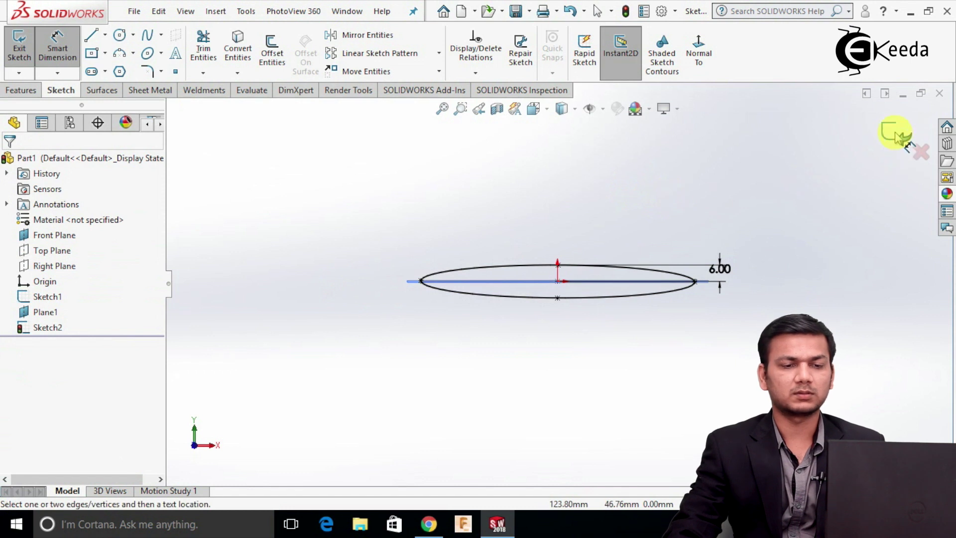
pyautogui.click(894, 132)
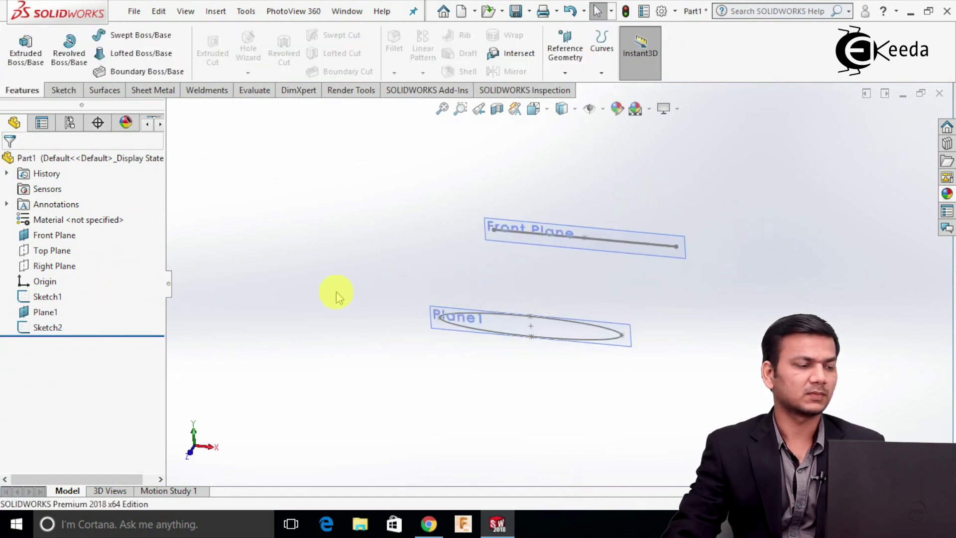
# - Edit Plane1 and set its offset distance from the Front Plane to 60 mm
pyautogui.rightClick(50, 312)
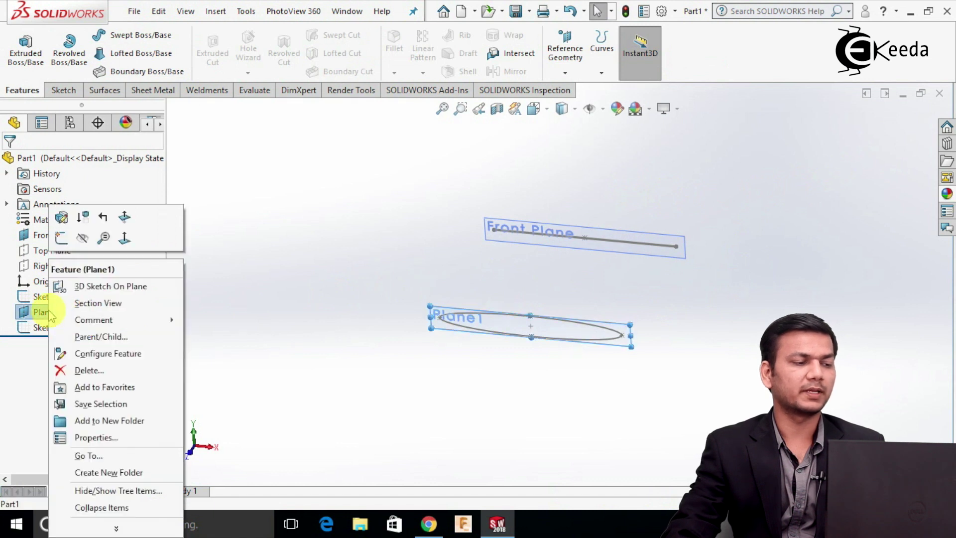
pyautogui.click(63, 218)
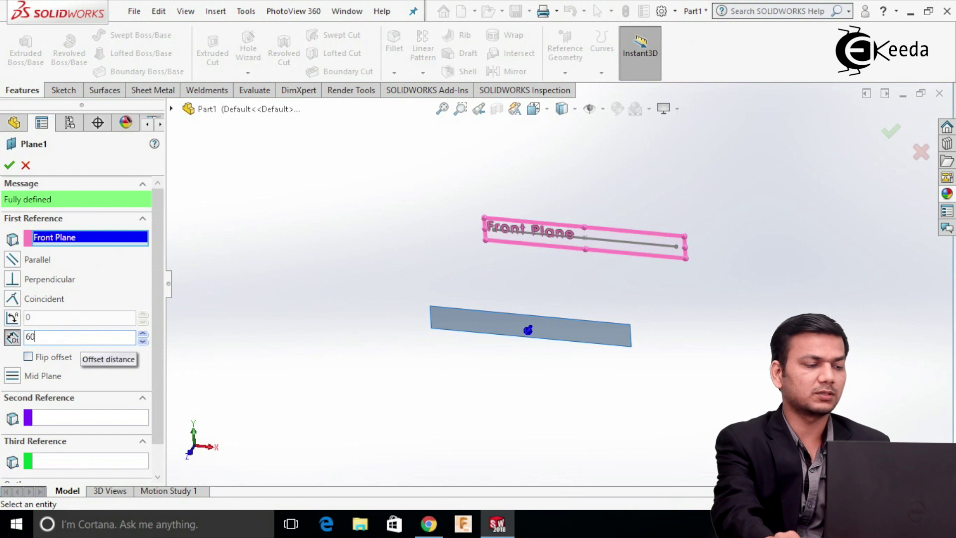
pyautogui.press('Return')
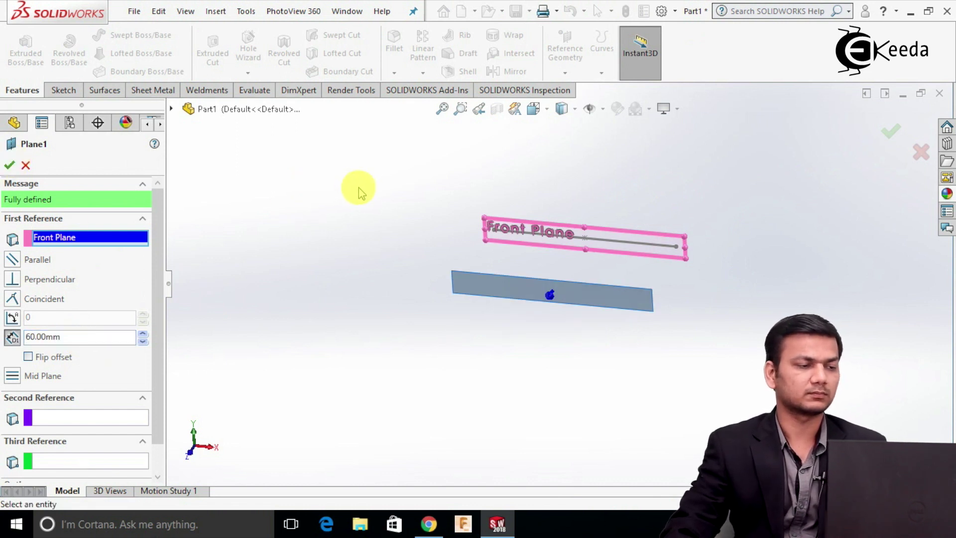
pyautogui.click(9, 165)
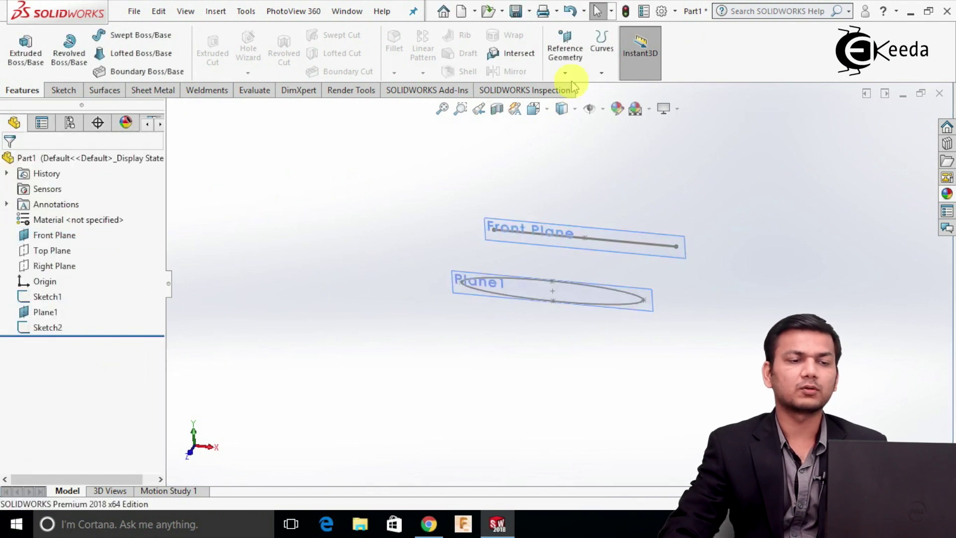
# - Create a reference plane offset 100 mm from Plane1, on the side away from the Front Plane
pyautogui.click(565, 73)
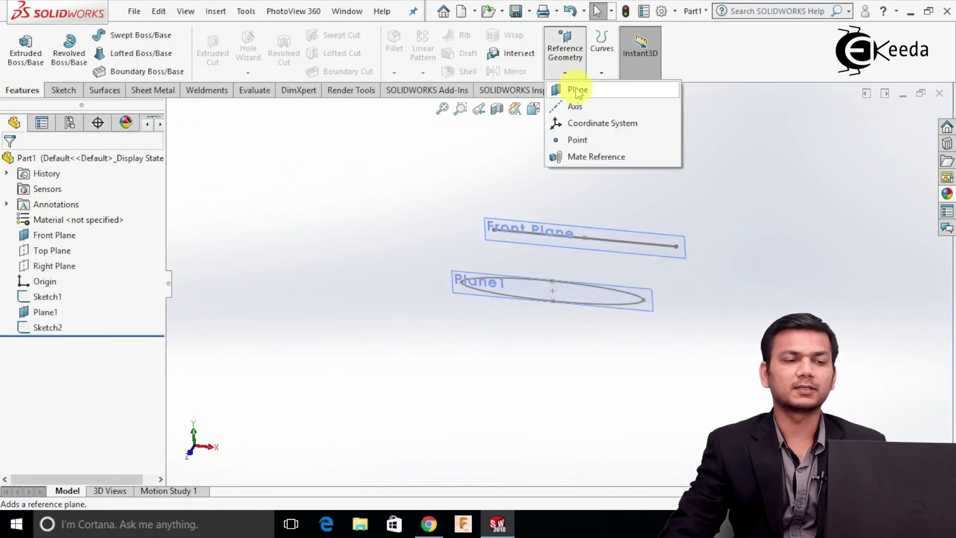
pyautogui.click(576, 91)
pyautogui.click(457, 282)
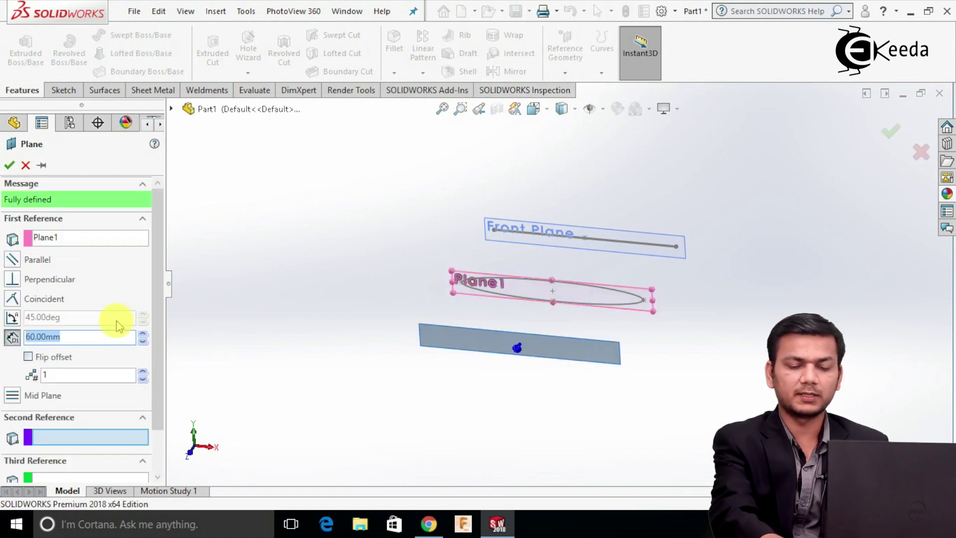
pyautogui.write('100')
pyautogui.press('Return')
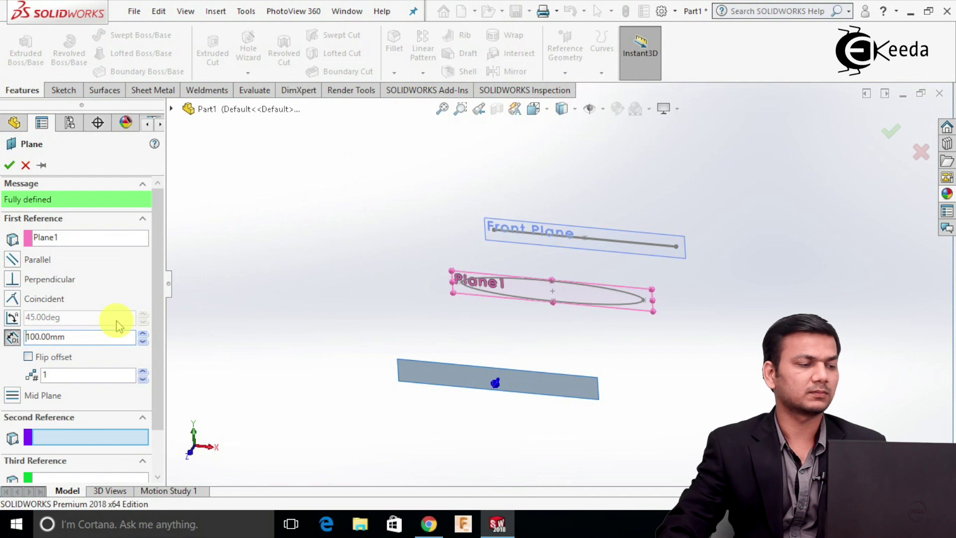
pyautogui.click(10, 165)
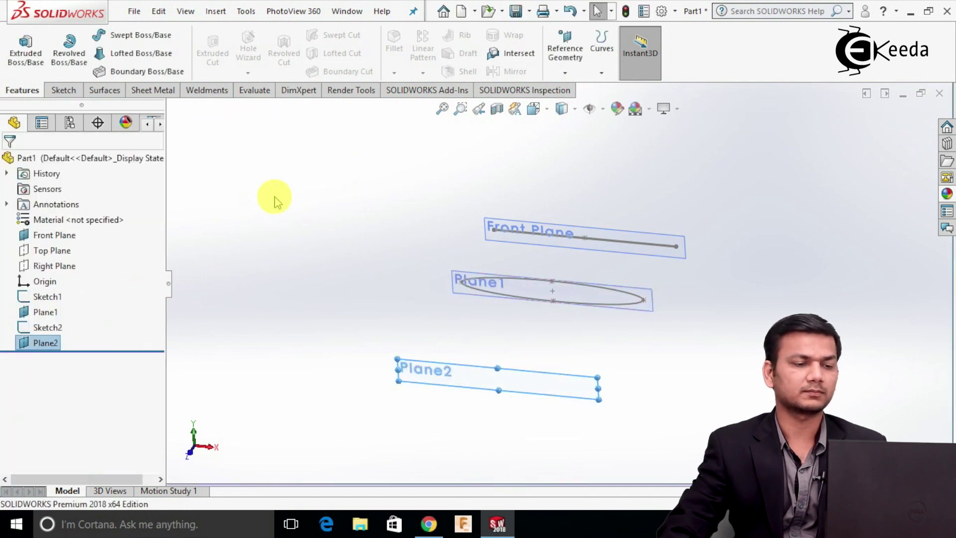
# - Start a sketch on Plane2 and orient the view normal to it
pyautogui.rightClick(429, 374)
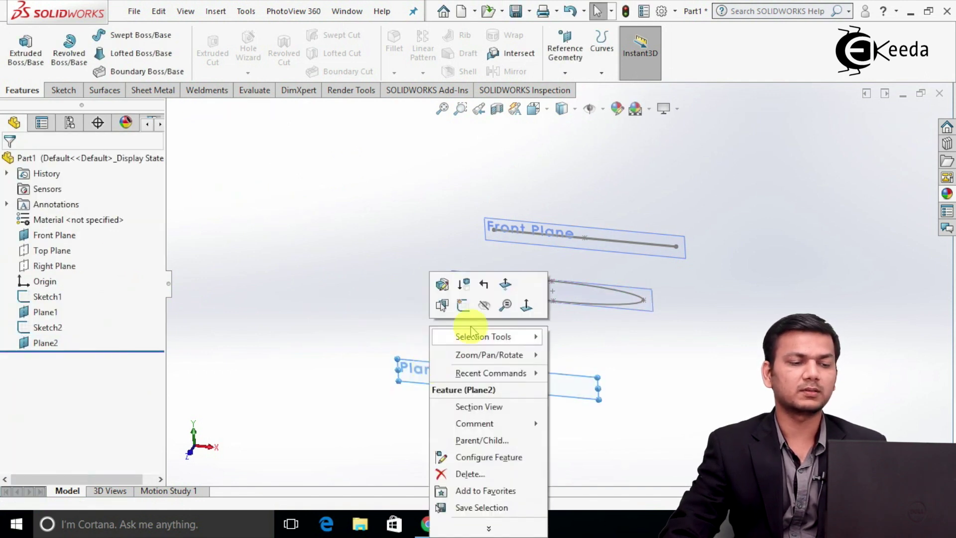
pyautogui.click(466, 305)
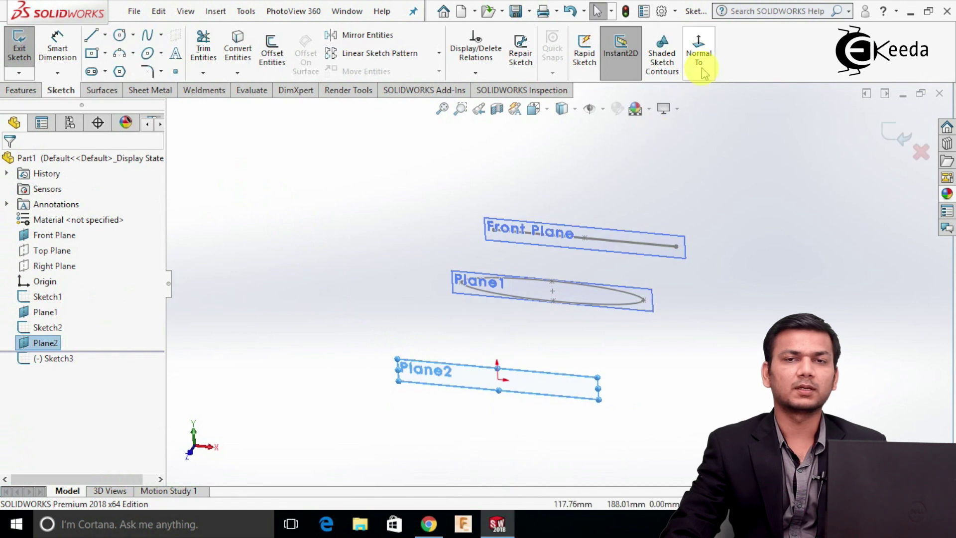
pyautogui.click(699, 64)
pyautogui.click(386, 172)
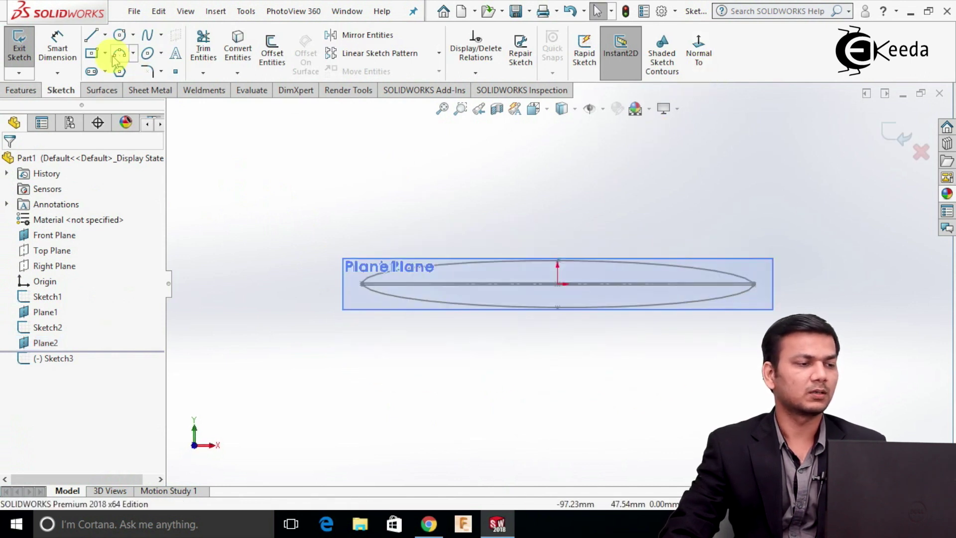
# - Sketch an ellipse centered on the origin, reaching the existing profiles' end at about 50 mm, with a minor radius of about 11.6 mm
pyautogui.click(148, 54)
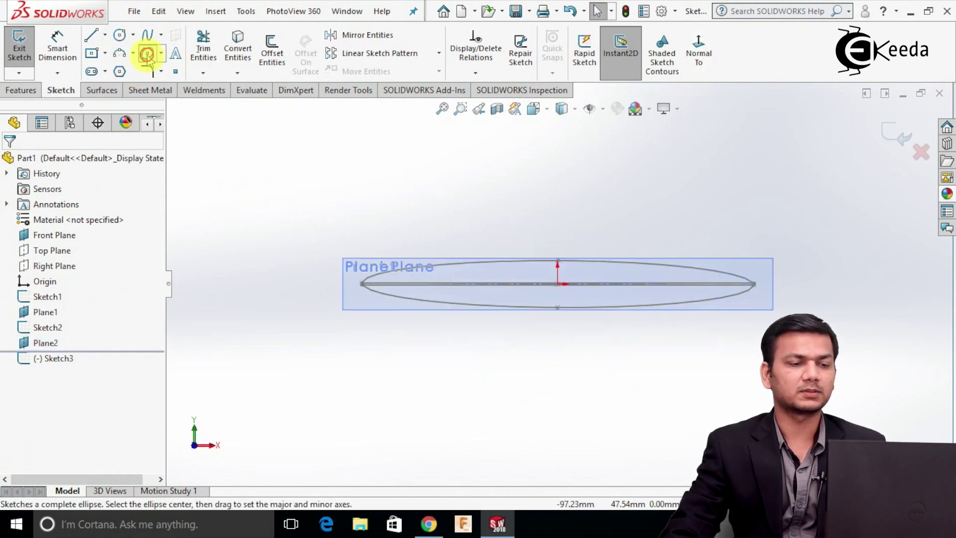
pyautogui.click(558, 283)
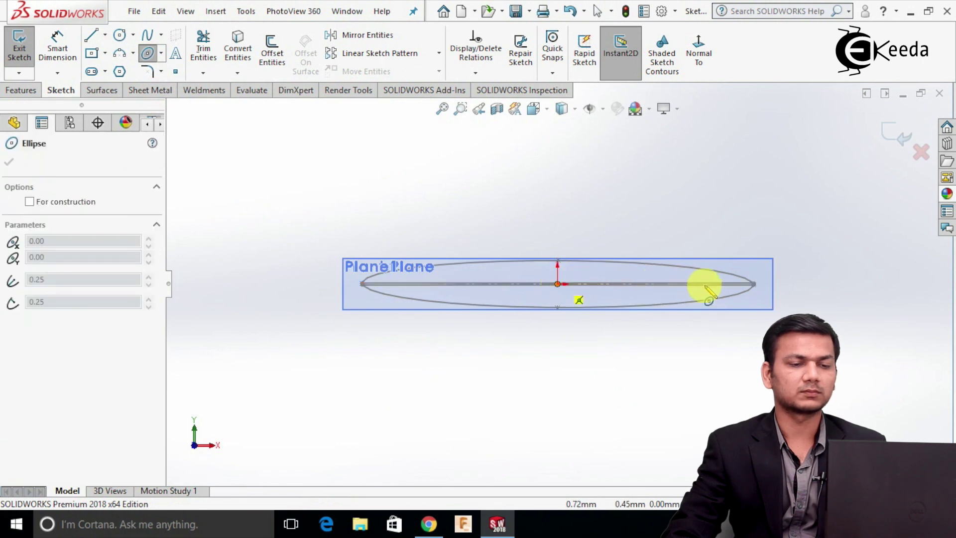
pyautogui.click(755, 283)
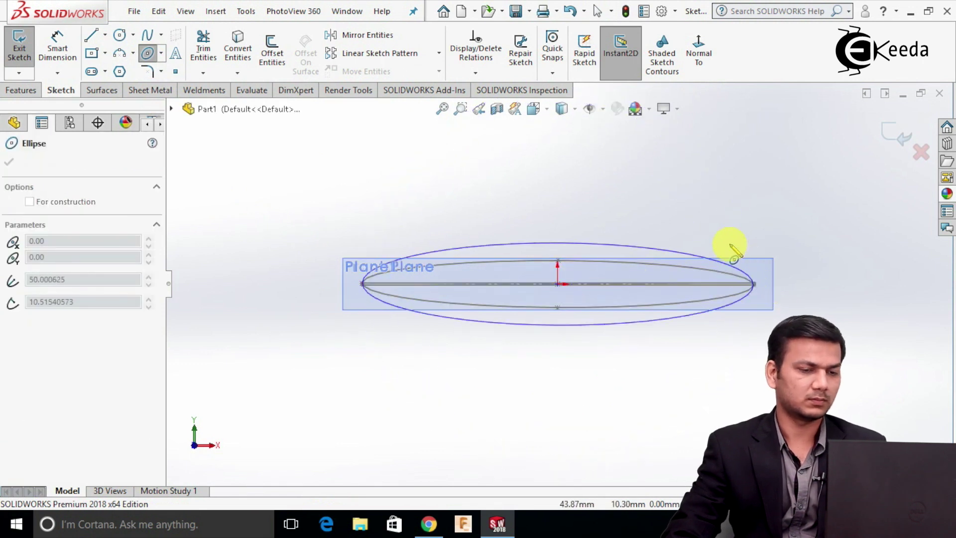
pyautogui.click(727, 241)
pyautogui.rightClick(729, 243)
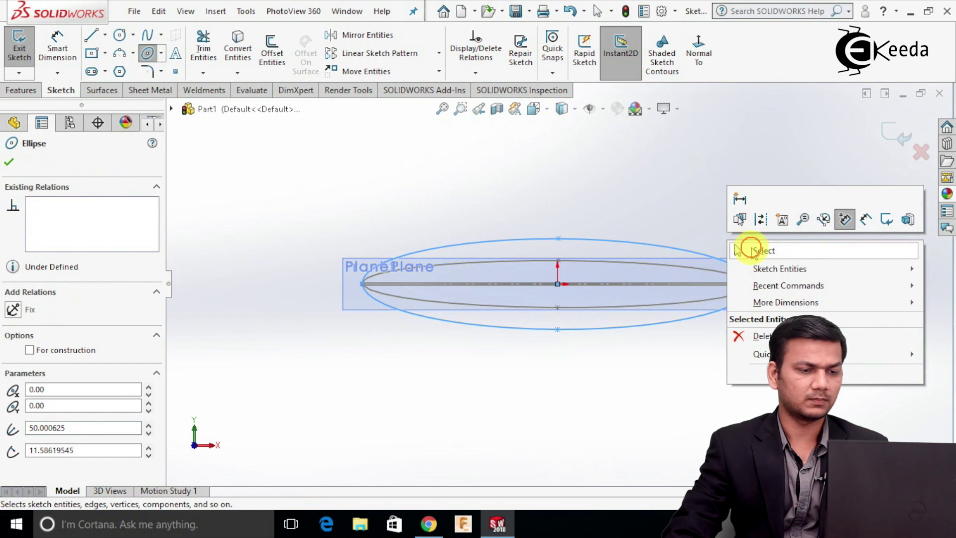
pyautogui.click(763, 250)
# - Dimension the new ellipse's minor radius from its center to its upper point as 25 mm and close the sketch
pyautogui.click(57, 47)
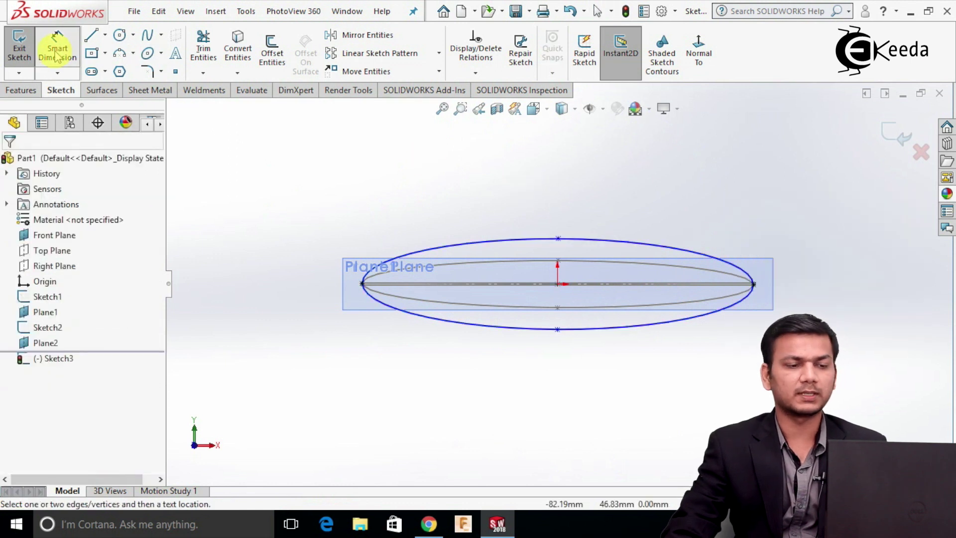
pyautogui.click(556, 285)
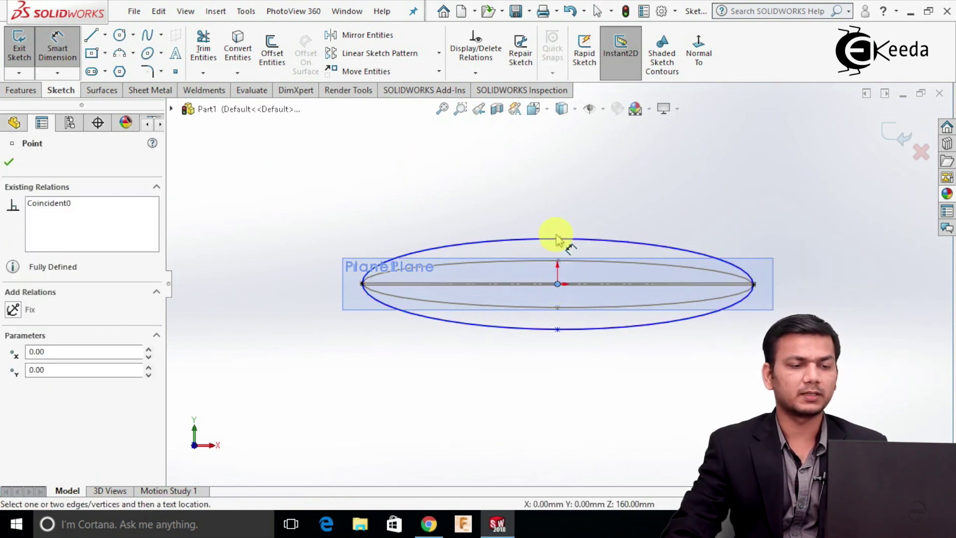
pyautogui.click(557, 238)
pyautogui.click(807, 258)
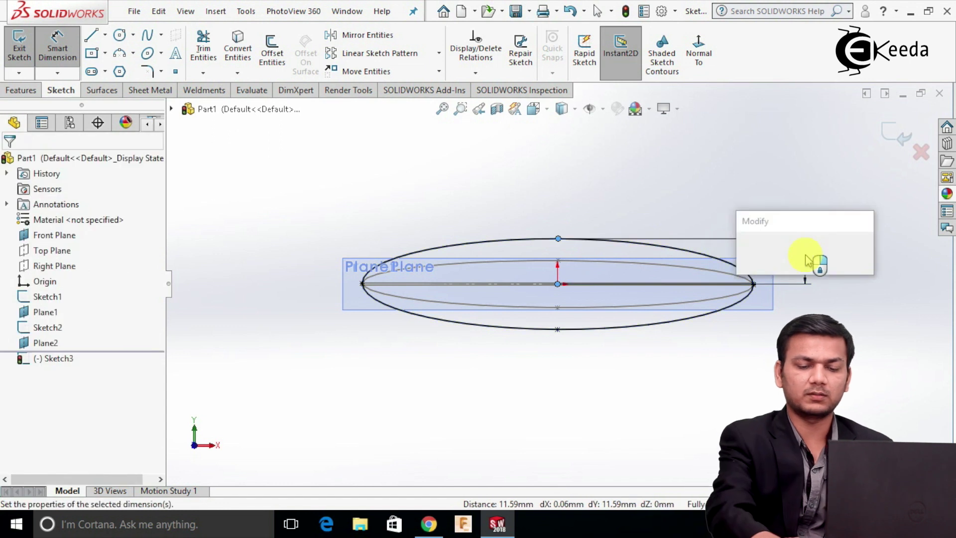
pyautogui.write('25')
pyautogui.press('Return')
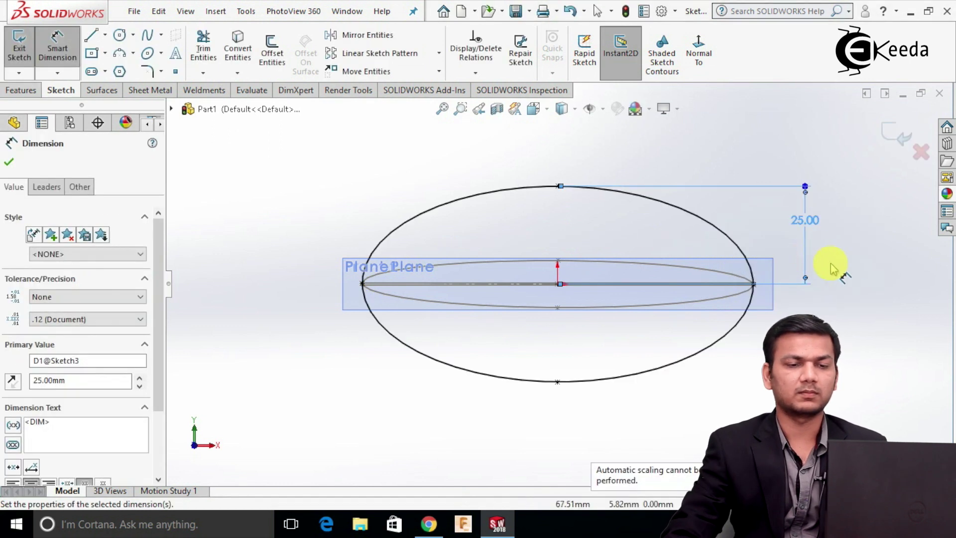
pyautogui.click(887, 133)
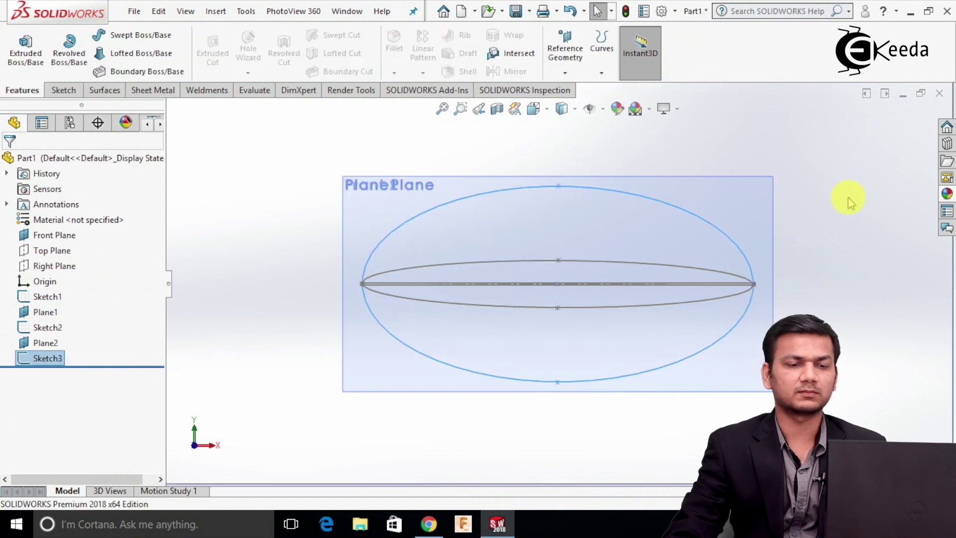
# - Create a reference plane offset 40 mm from Plane2, on the side away from Plane1
pyautogui.press('z')
pyautogui.hotkey('ctrl', '7')
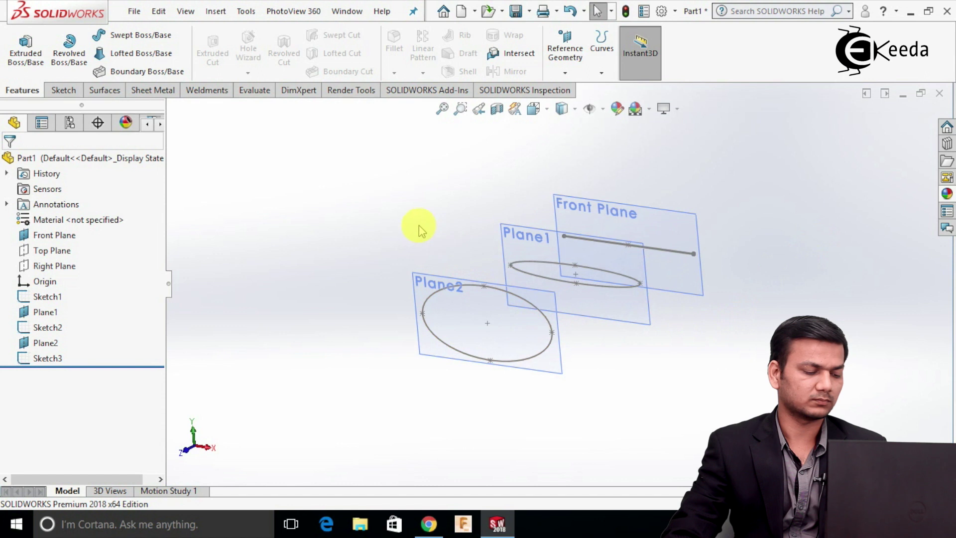
pyautogui.moveTo(413, 235); pyautogui.dragTo(382, 282, button='middle')
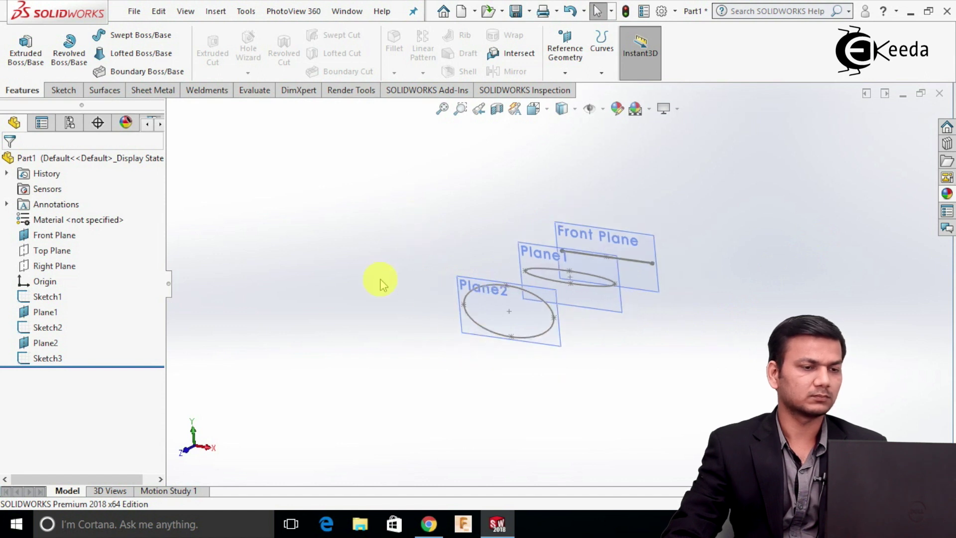
pyautogui.click(564, 72)
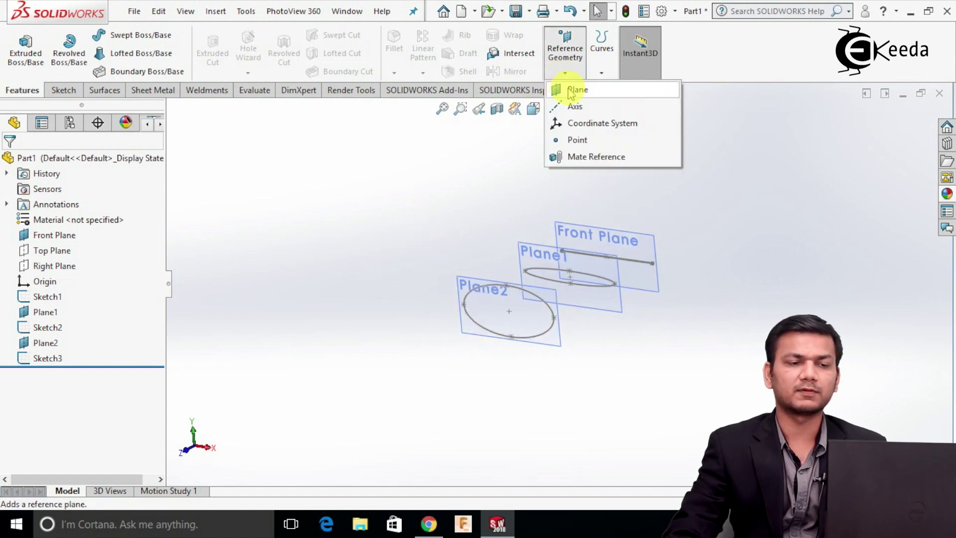
pyautogui.click(570, 91)
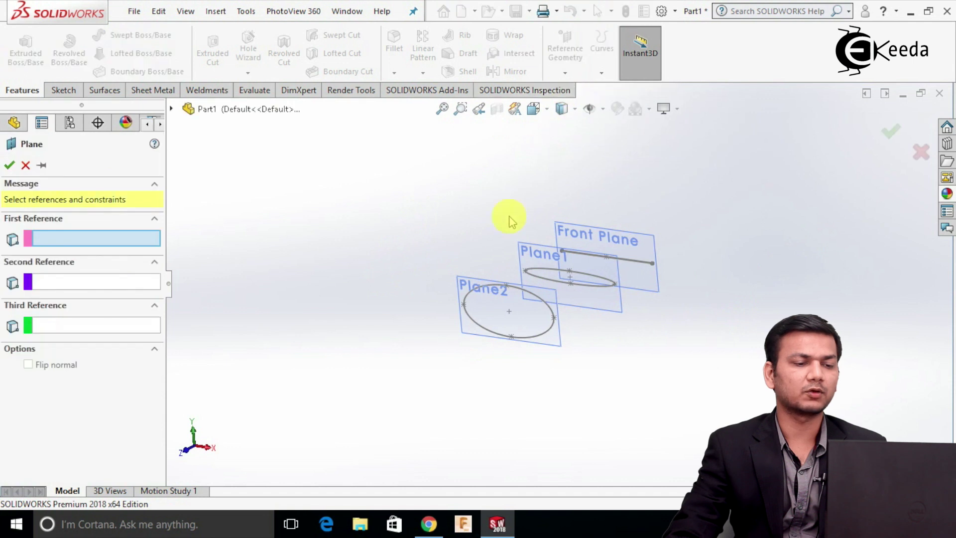
pyautogui.click(473, 279)
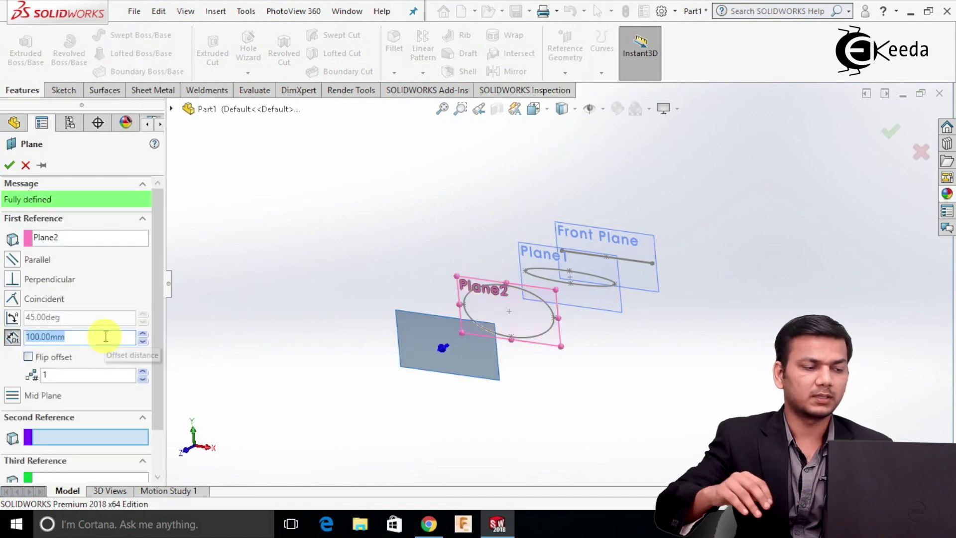
pyautogui.write('40')
pyautogui.press('Return')
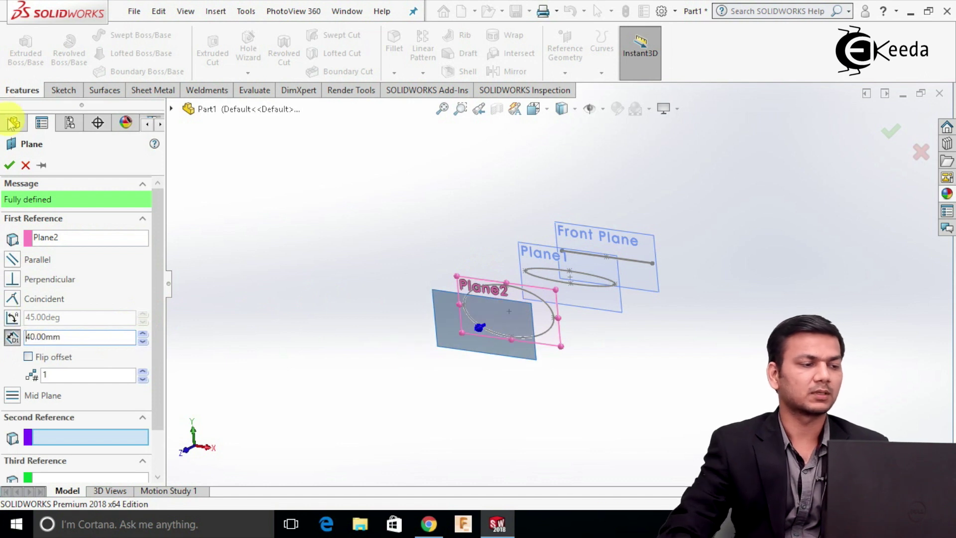
pyautogui.click(11, 165)
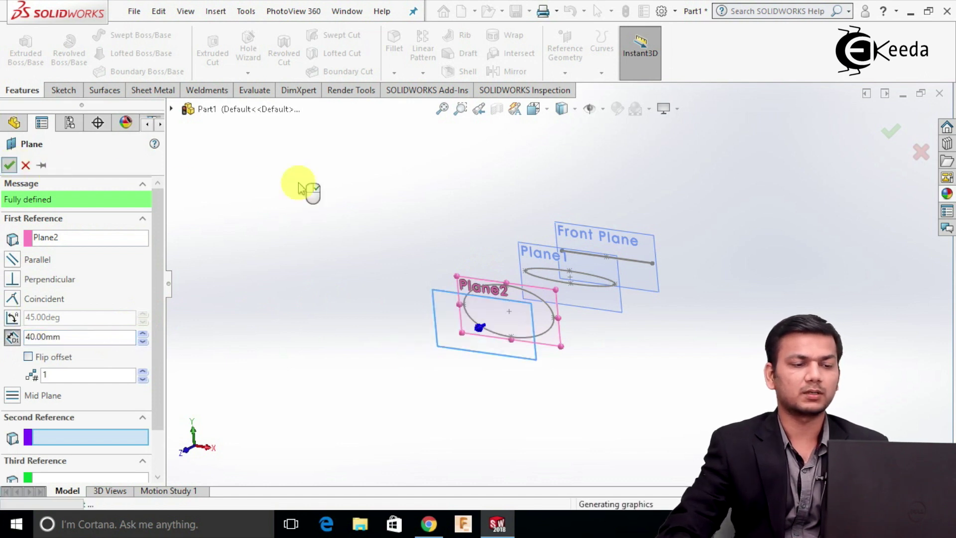
# - Start a sketch on Plane3 and orient the view normal to it
pyautogui.rightClick(436, 306)
pyautogui.click(468, 283)
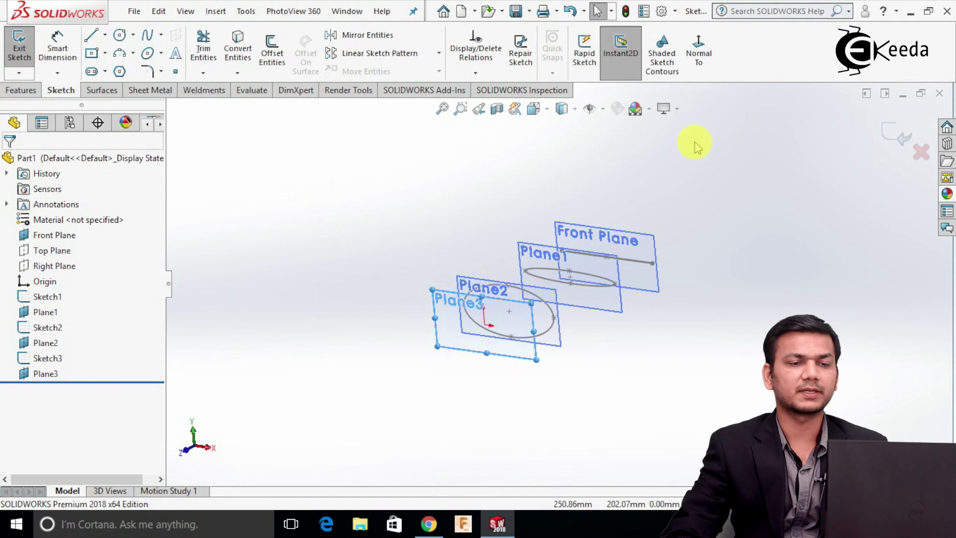
pyautogui.click(699, 60)
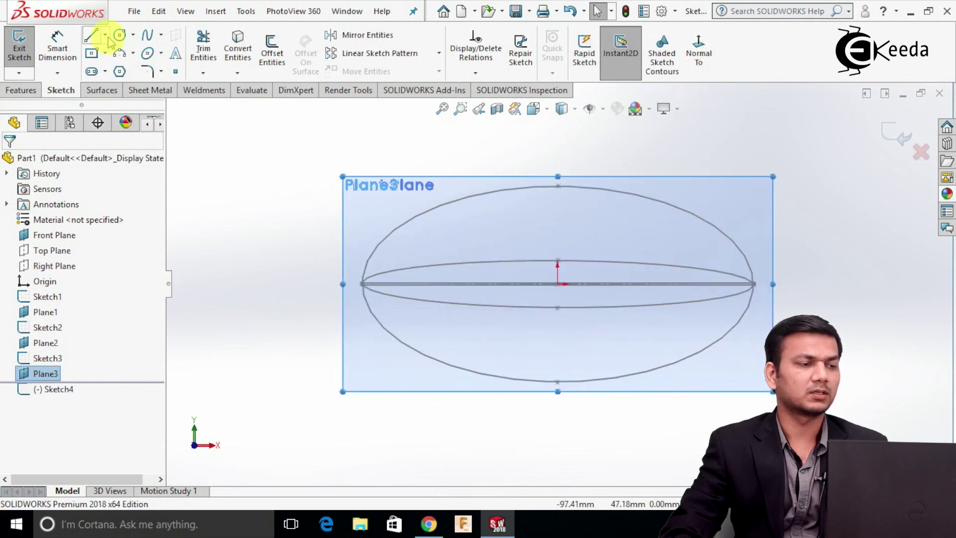
# - Sketch a circle of 25 mm diameter centered on the origin and close the sketch
pyautogui.click(119, 36)
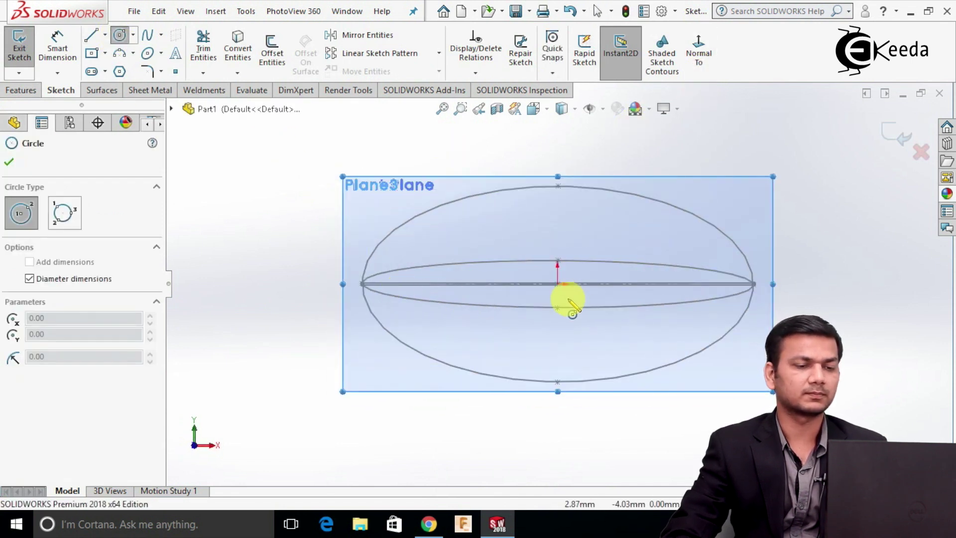
pyautogui.click(563, 273)
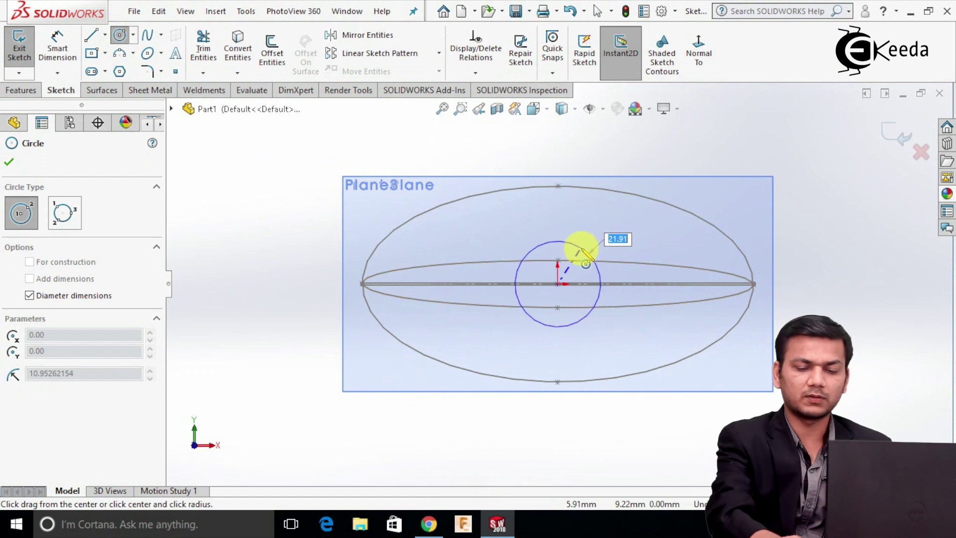
pyautogui.write('25')
pyautogui.press('Return')
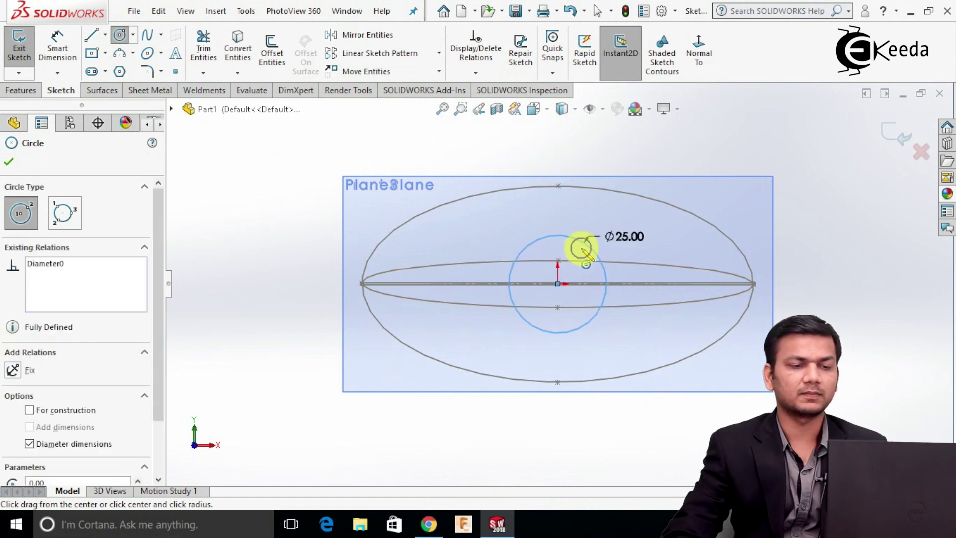
pyautogui.rightClick(584, 250)
pyautogui.click(617, 258)
pyautogui.press('f')
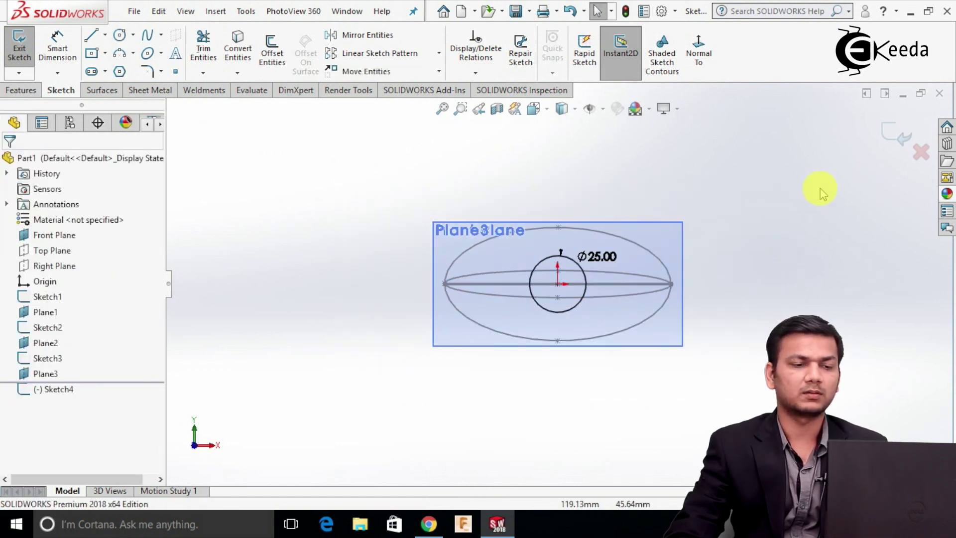
pyautogui.scroll(-2, 560, 289)
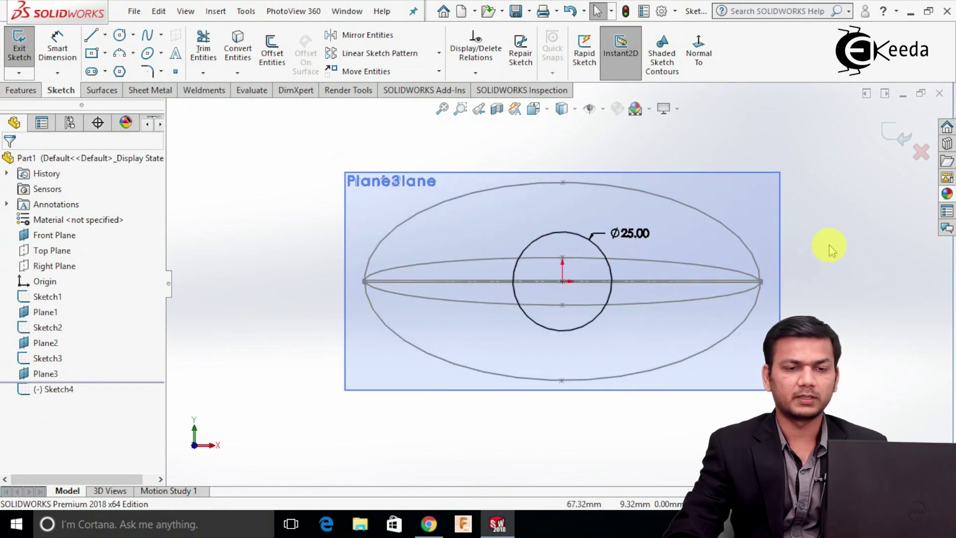
pyautogui.click(894, 134)
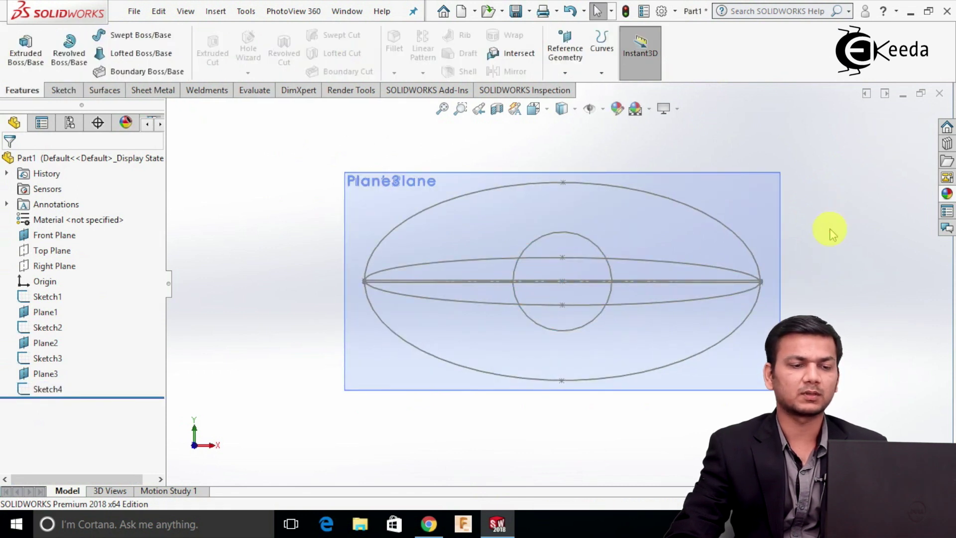
# - Create a lofted surface from the thin rectangle on the Front Plane to the flat ellipse on Plane1
pyautogui.moveTo(813, 264); pyautogui.dragTo(717, 324, button='middle')
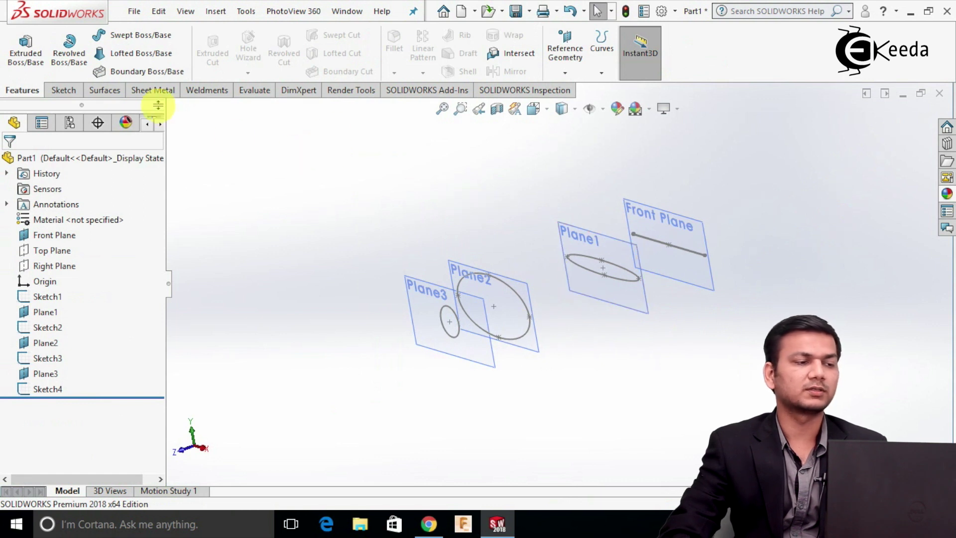
pyautogui.click(98, 91)
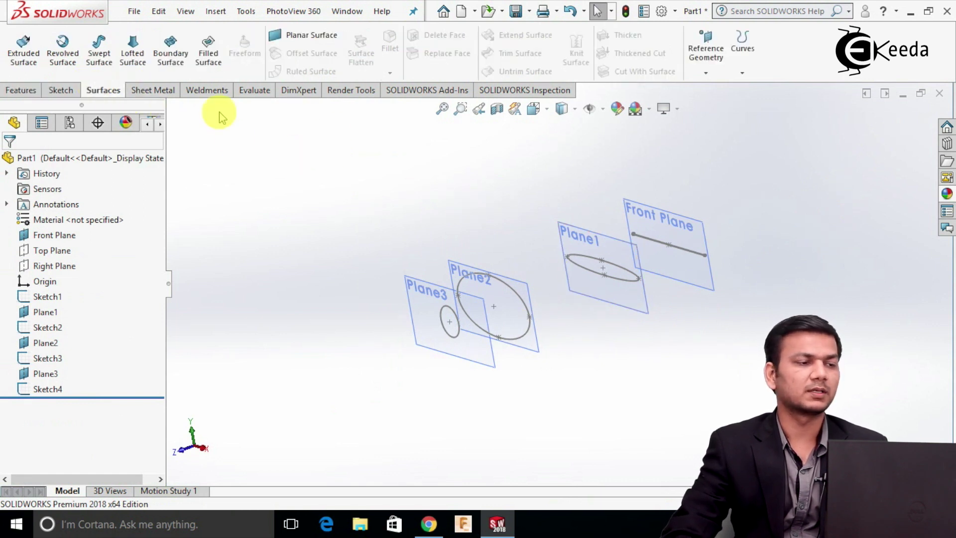
pyautogui.click(132, 65)
pyautogui.scroll(-5, 689, 249)
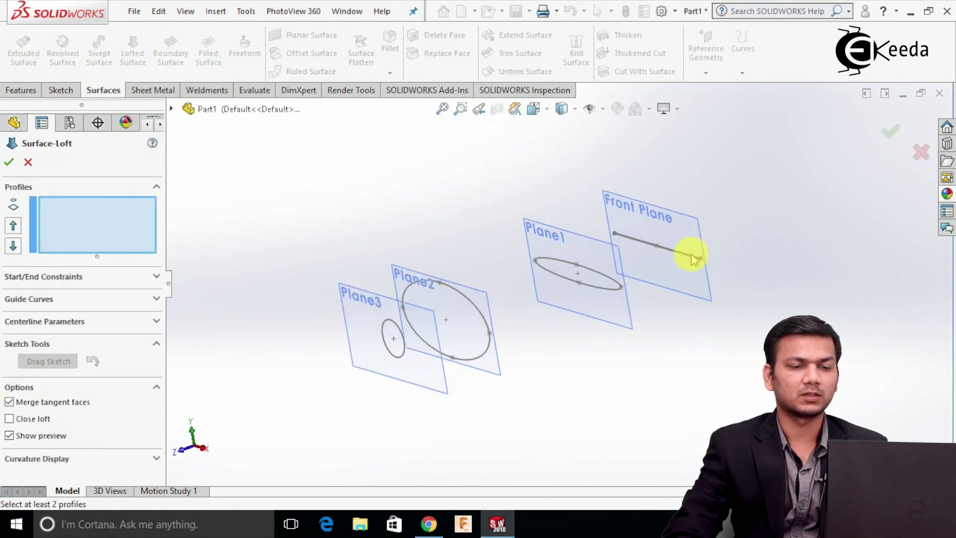
pyautogui.scroll(-3, 631, 286)
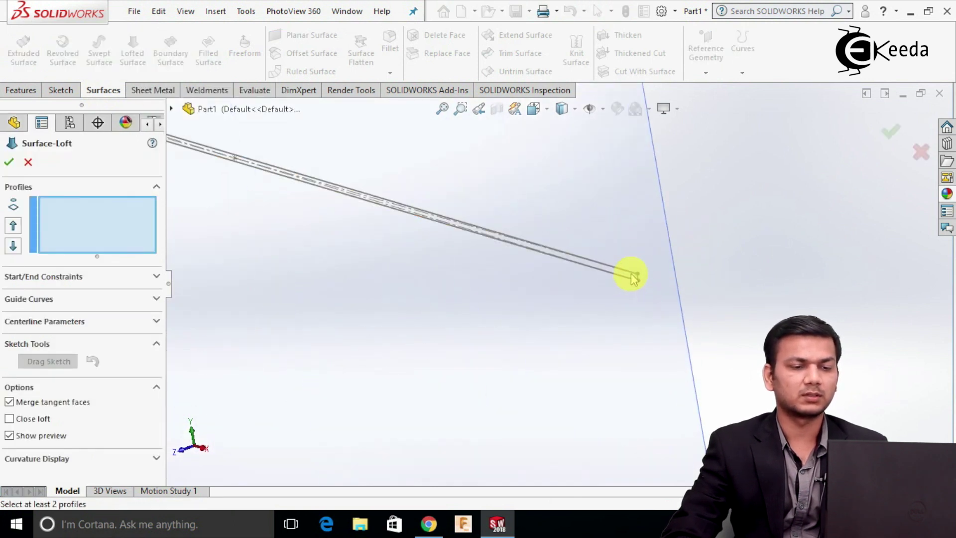
pyautogui.click(631, 274)
pyautogui.scroll(6, 597, 295)
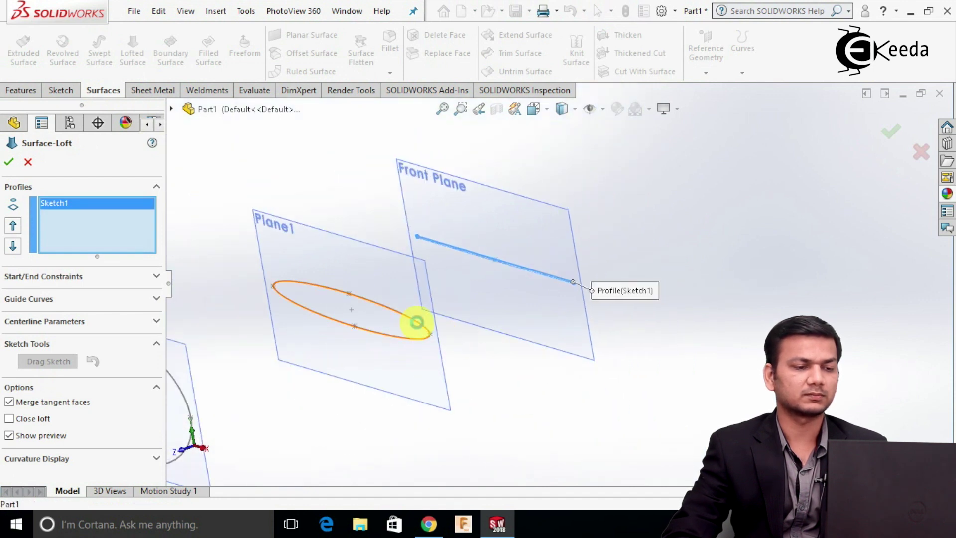
pyautogui.click(417, 322)
pyautogui.scroll(3, 553, 351)
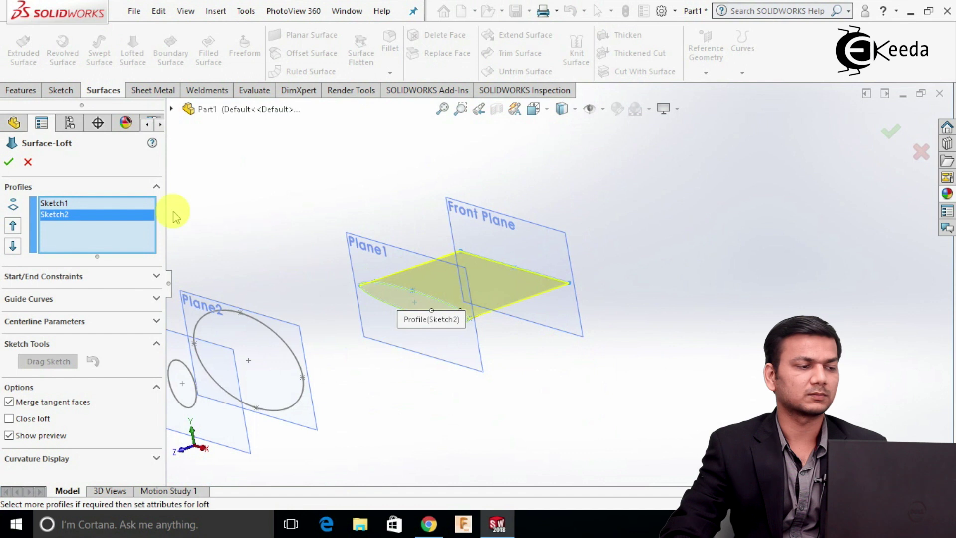
pyautogui.click(8, 164)
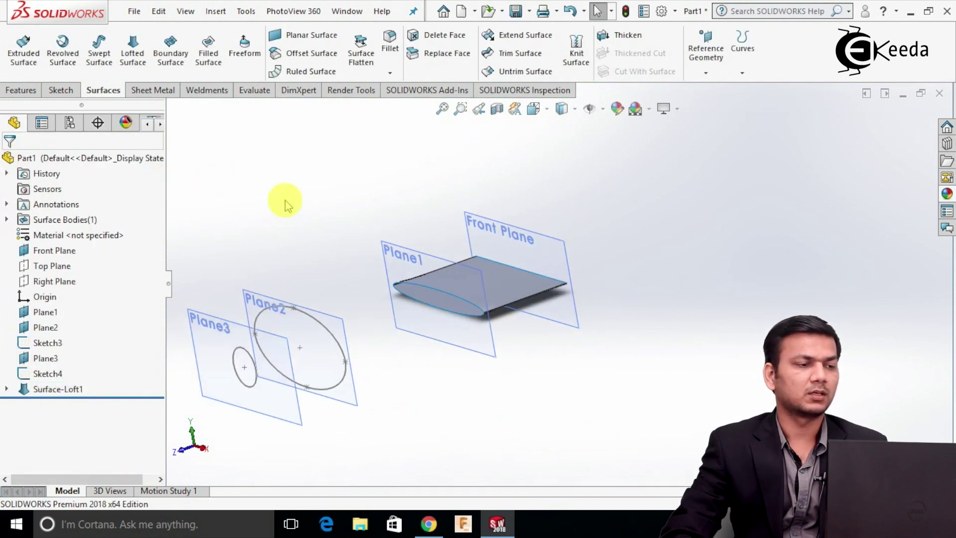
# - Start another surface loft and expand the feature tree to expose the sketches under Surface-Loft1
pyautogui.click(132, 50)
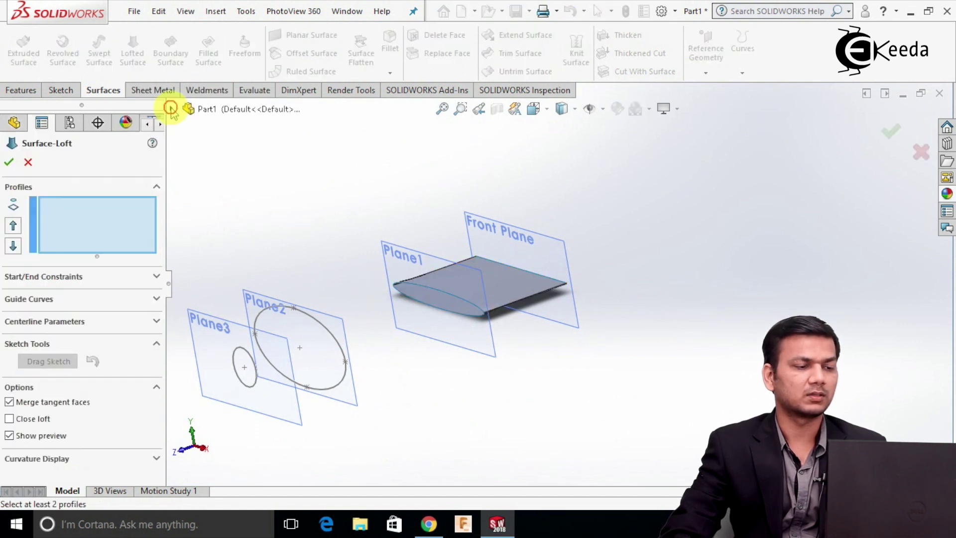
pyautogui.click(171, 109)
pyautogui.click(186, 339)
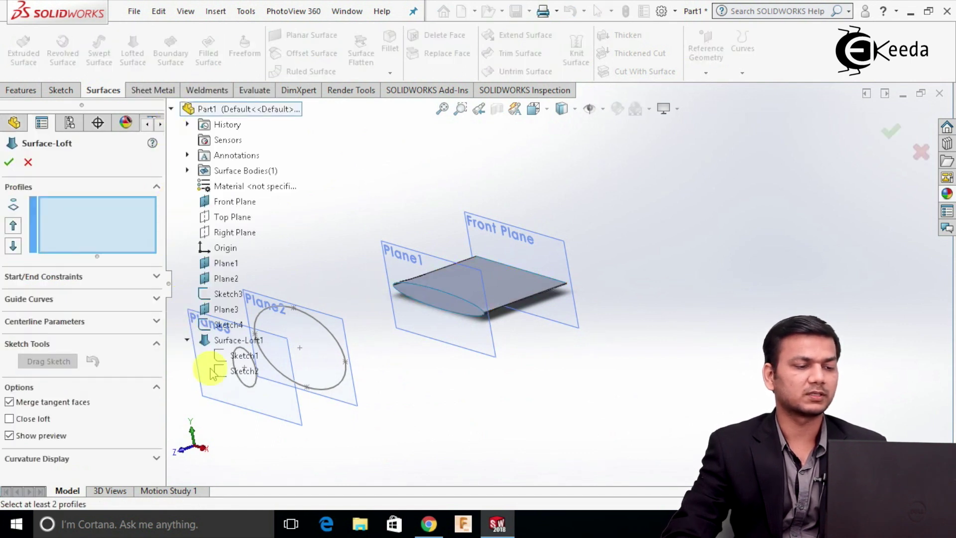
pyautogui.click(239, 371)
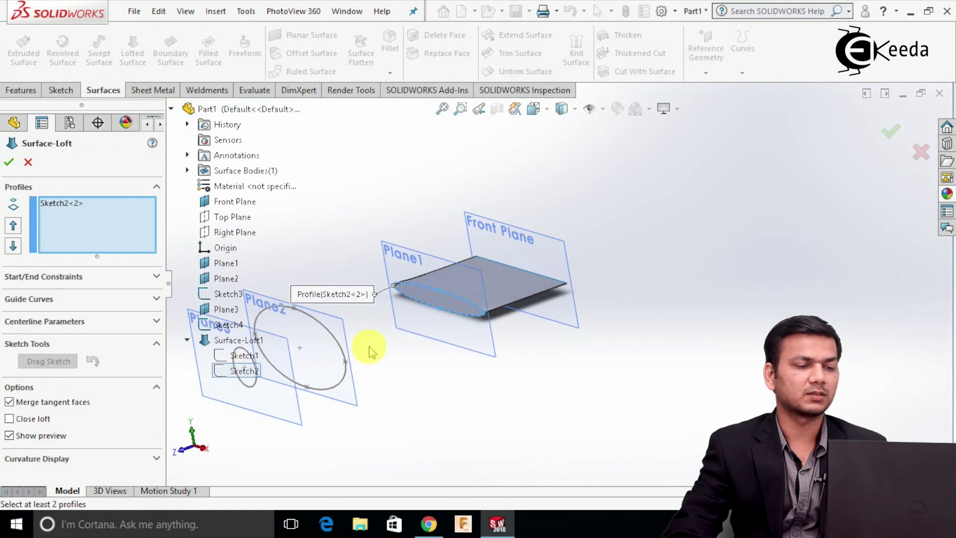
pyautogui.press('f')
pyautogui.click(454, 305)
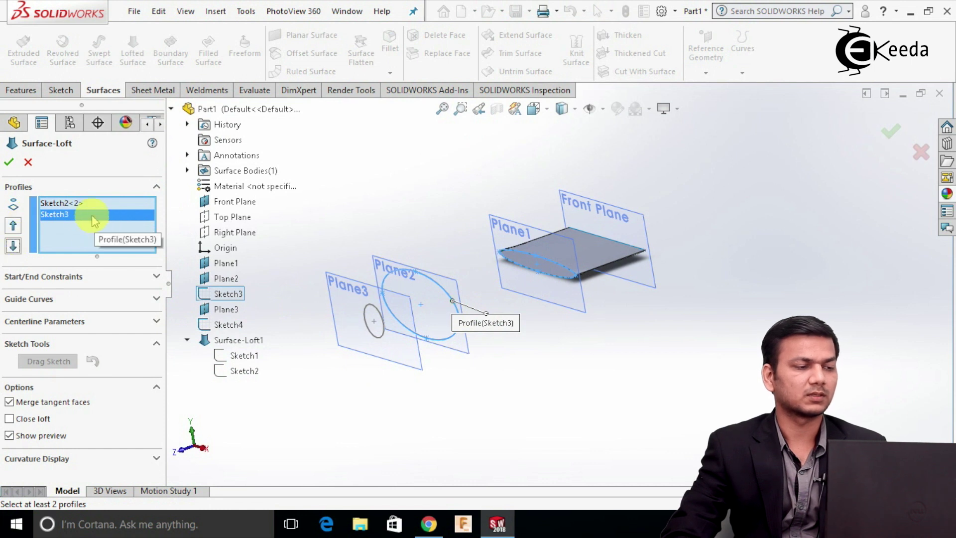
pyautogui.rightClick(110, 217)
pyautogui.click(127, 222)
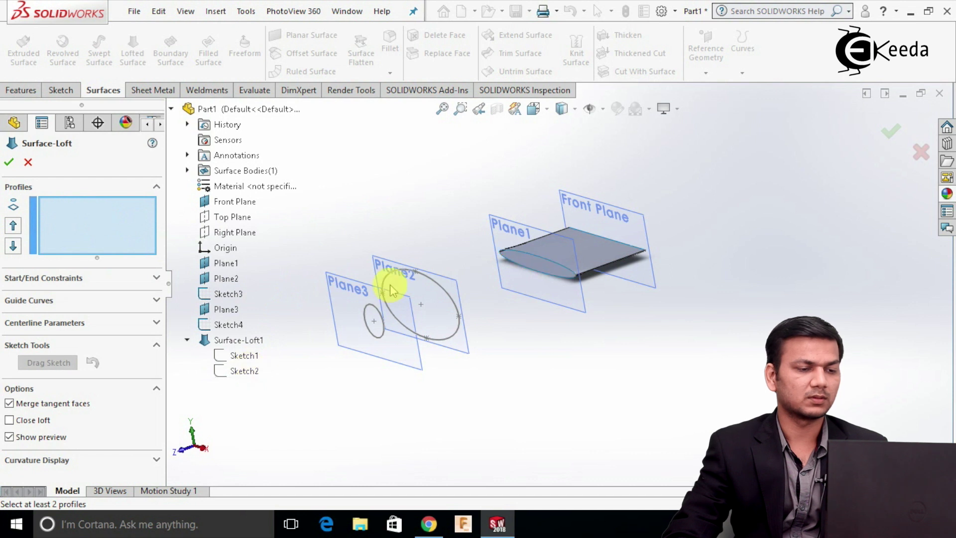
# - Loft a surface from Sketch3 on Plane2 to Sketch2 on Plane1, moving the Sketch3 connector in line with the Sketch2 connector to remove the twist
pyautogui.click(430, 279)
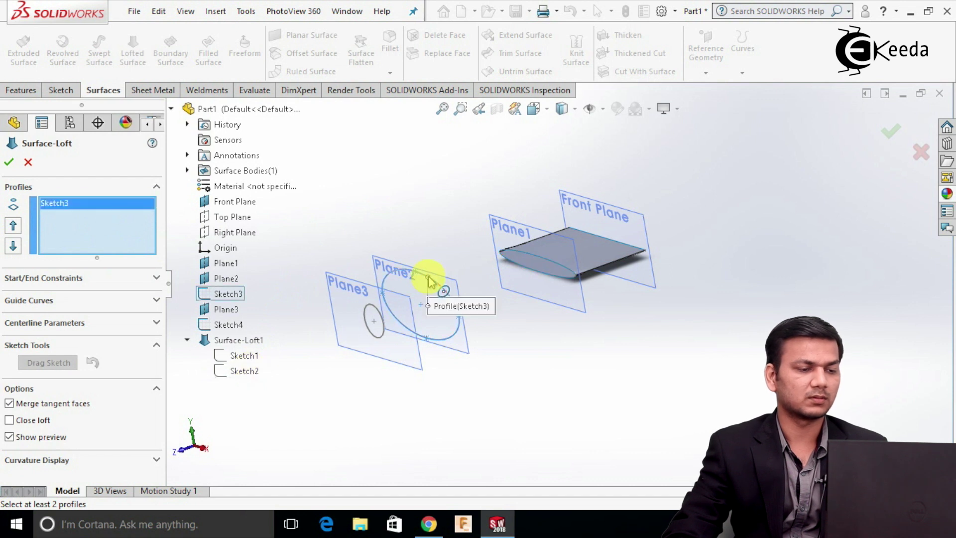
pyautogui.click(245, 372)
pyautogui.moveTo(438, 237)
pyautogui.mouseDown(button='middle')
pyautogui.moveTo(458, 245)
pyautogui.moveTo(480, 306)
pyautogui.moveTo(513, 299)
pyautogui.moveTo(503, 304)
pyautogui.mouseUp(button='middle')
pyautogui.moveTo(508, 294)
pyautogui.mouseDown()
pyautogui.moveTo(448, 271)
pyautogui.moveTo(387, 274)
pyautogui.moveTo(379, 287)
pyautogui.moveTo(374, 278)
pyautogui.mouseUp()
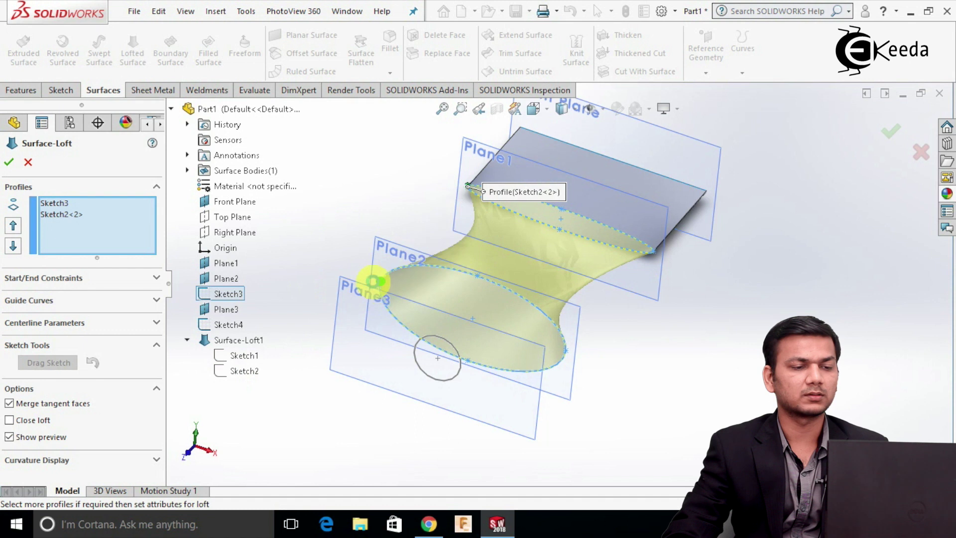
pyautogui.moveTo(543, 279); pyautogui.dragTo(595, 312, button='middle')
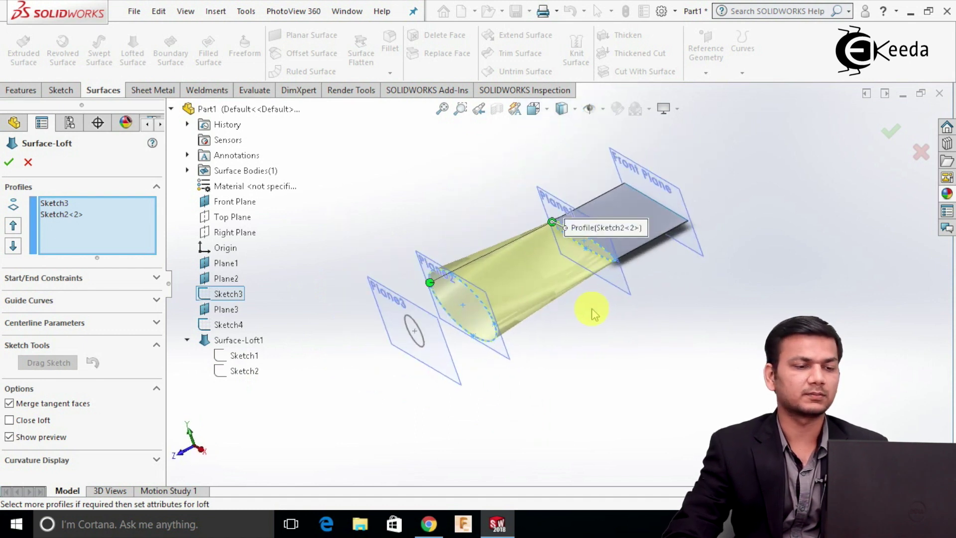
pyautogui.click(13, 163)
# - Start a third surface loft for the gap between Plane2 and Plane3
pyautogui.moveTo(394, 219); pyautogui.dragTo(426, 216, button='middle')
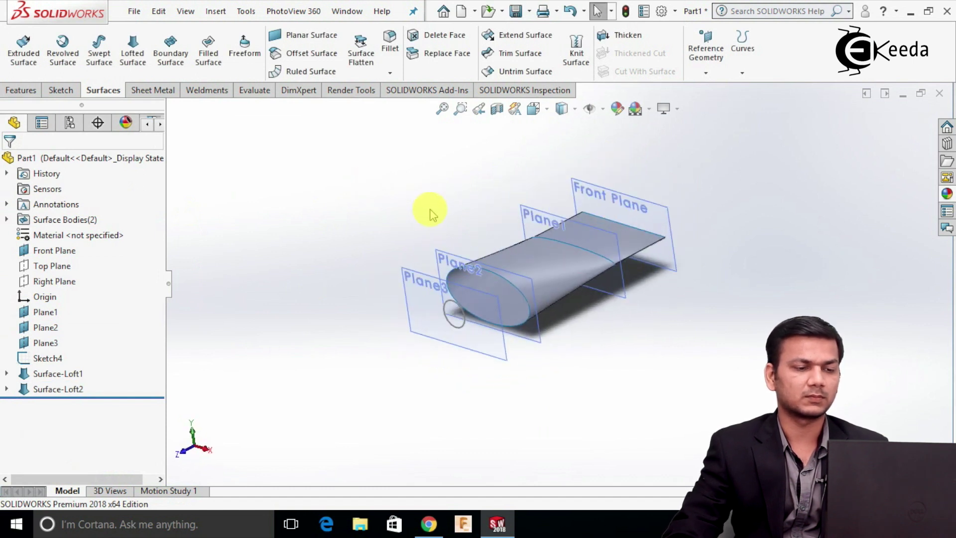
pyautogui.scroll(-1, 540, 339)
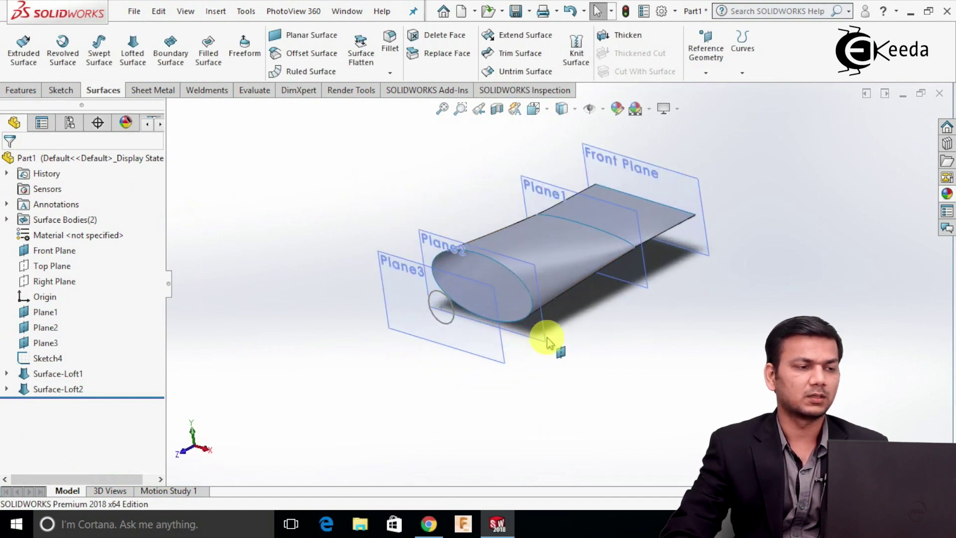
pyautogui.click(135, 55)
pyautogui.scroll(-2, 438, 316)
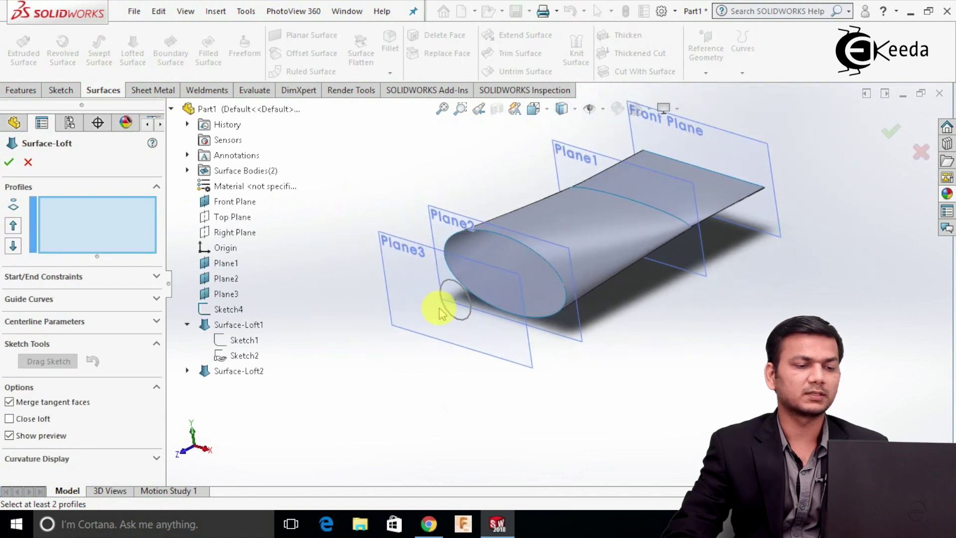
pyautogui.click(471, 305)
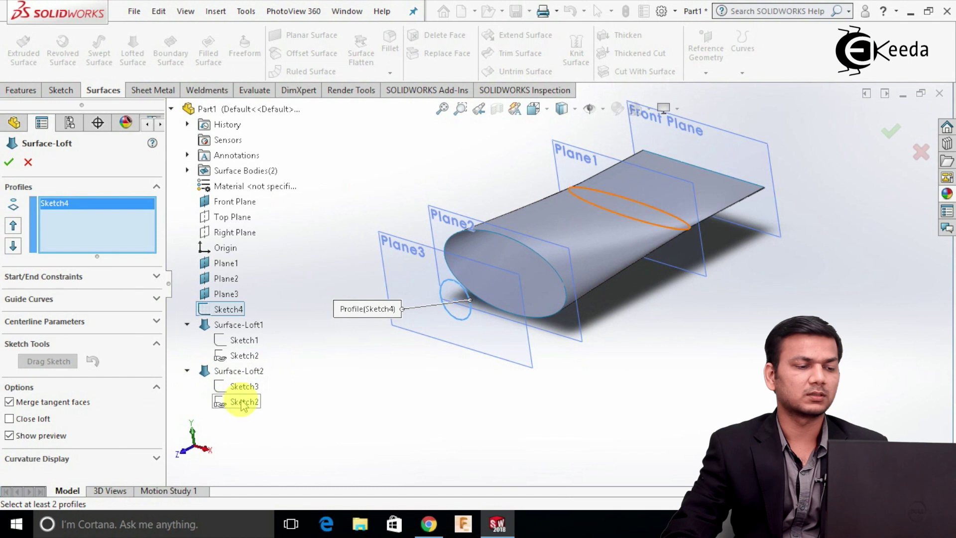
pyautogui.click(245, 387)
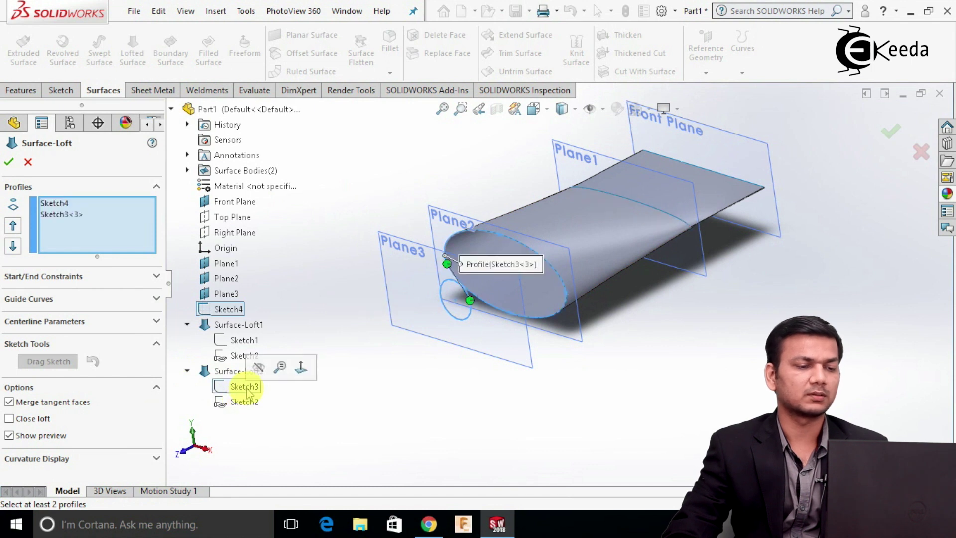
pyautogui.click(14, 246)
pyautogui.rightClick(90, 221)
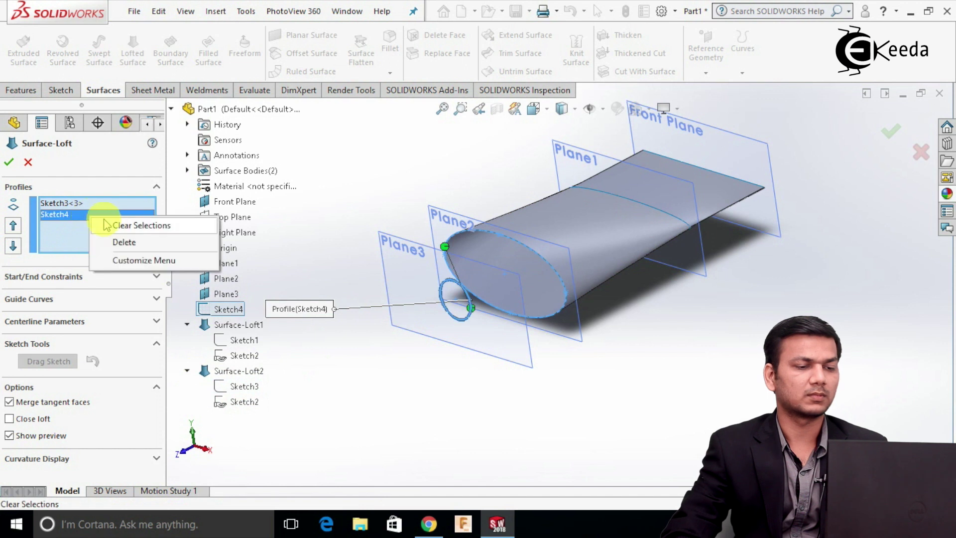
pyautogui.click(142, 222)
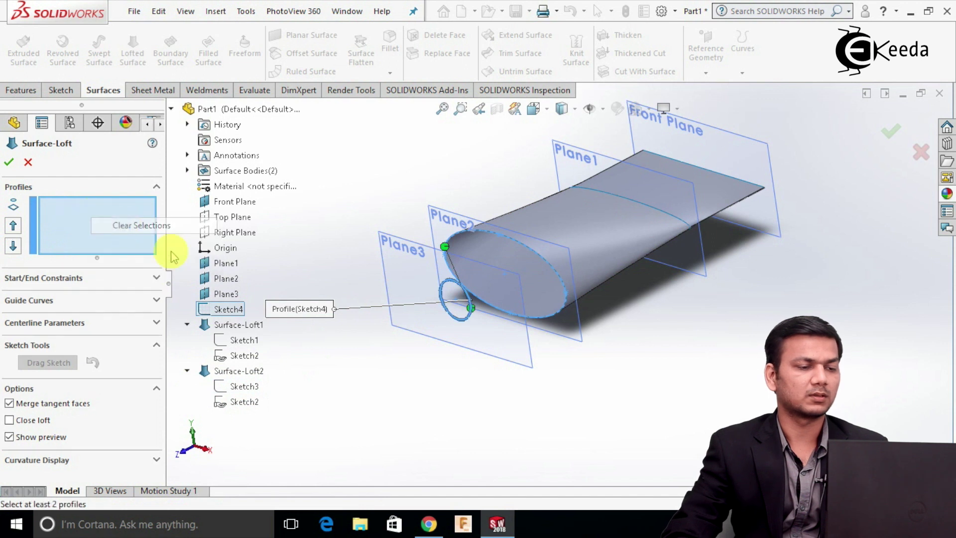
# - Select Sketch3 and the Plane3 circle as loft profiles, and move the circle's connector in line with the ellipse's connector
pyautogui.click(244, 386)
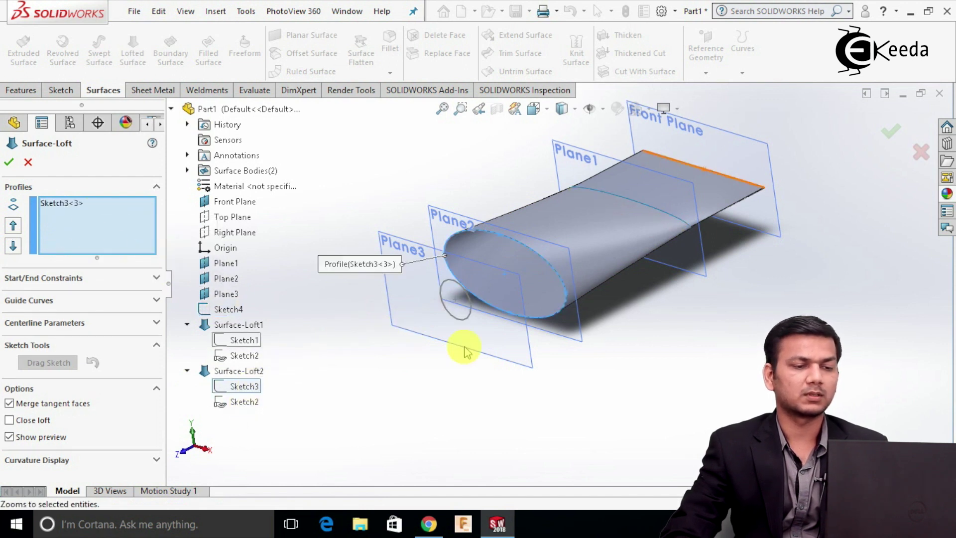
pyautogui.click(466, 318)
pyautogui.moveTo(506, 331)
pyautogui.mouseDown(button='middle')
pyautogui.moveTo(538, 351)
pyautogui.moveTo(572, 348)
pyautogui.moveTo(545, 337)
pyautogui.mouseUp(button='middle')
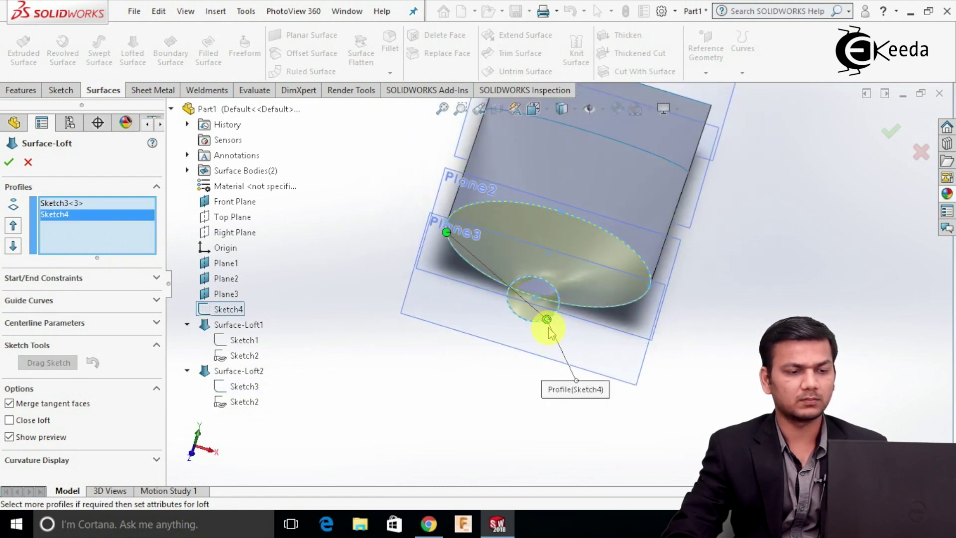
pyautogui.moveTo(548, 321); pyautogui.dragTo(500, 310)
pyautogui.moveTo(495, 331)
pyautogui.mouseDown(button='middle')
pyautogui.moveTo(593, 367)
pyautogui.moveTo(512, 348)
pyautogui.moveTo(527, 354)
pyautogui.mouseUp(button='middle')
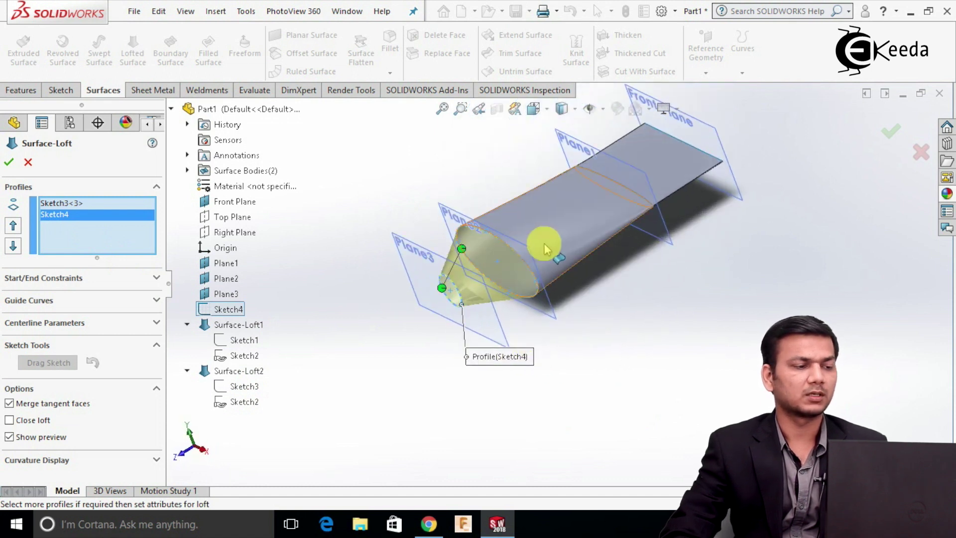
# - Set both the start and end constraints of the loft to Normal To Profile and create the surface
pyautogui.moveTo(535, 279)
pyautogui.mouseDown(button='middle')
pyautogui.moveTo(480, 250)
pyautogui.moveTo(519, 301)
pyautogui.moveTo(504, 237)
pyautogui.mouseUp(button='middle')
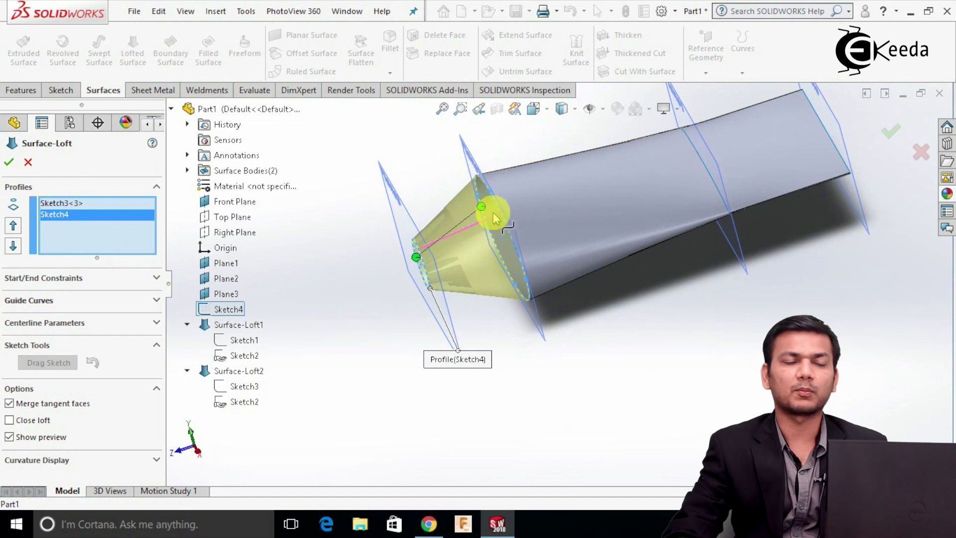
pyautogui.click(89, 286)
pyautogui.click(93, 311)
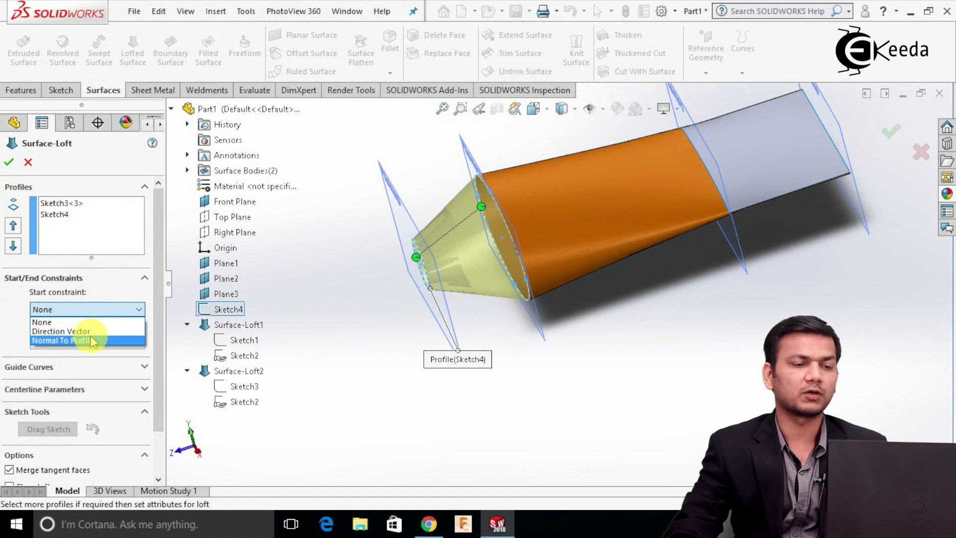
pyautogui.click(65, 340)
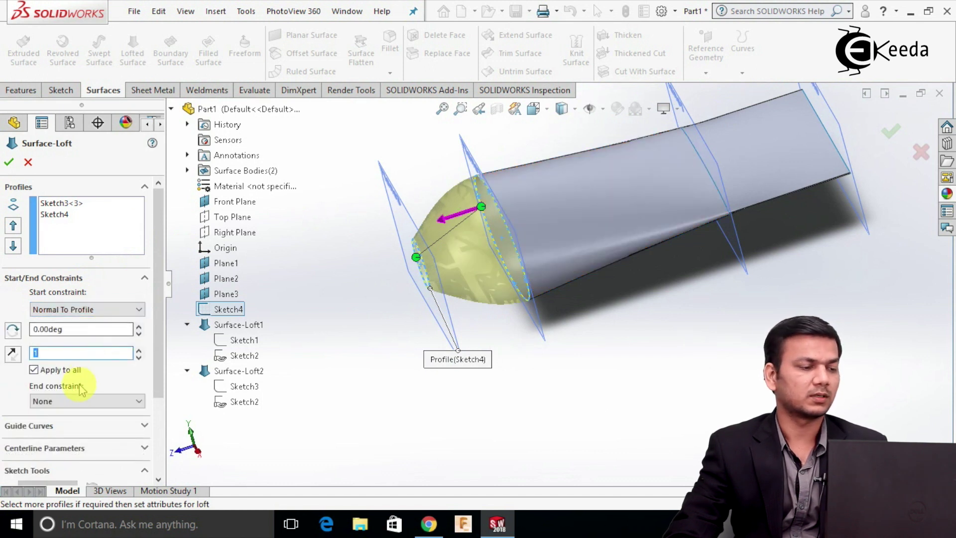
pyautogui.click(79, 400)
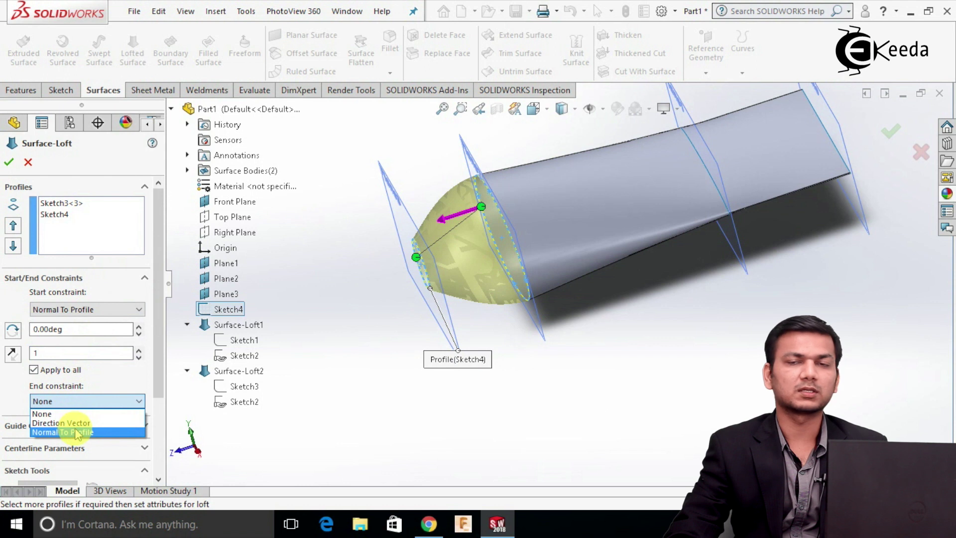
pyautogui.click(75, 431)
pyautogui.moveTo(493, 282); pyautogui.dragTo(474, 216, button='middle')
pyautogui.scroll(3, 446, 221)
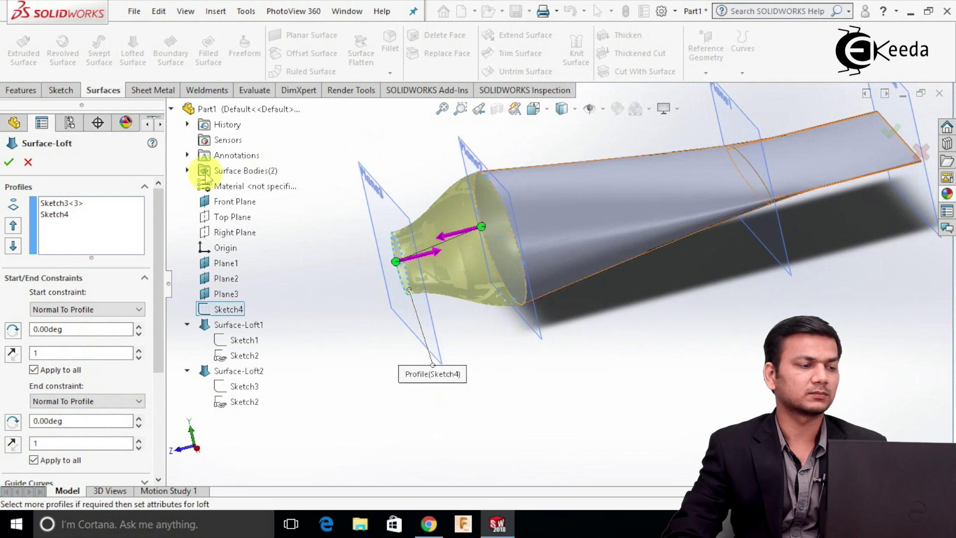
pyautogui.click(10, 162)
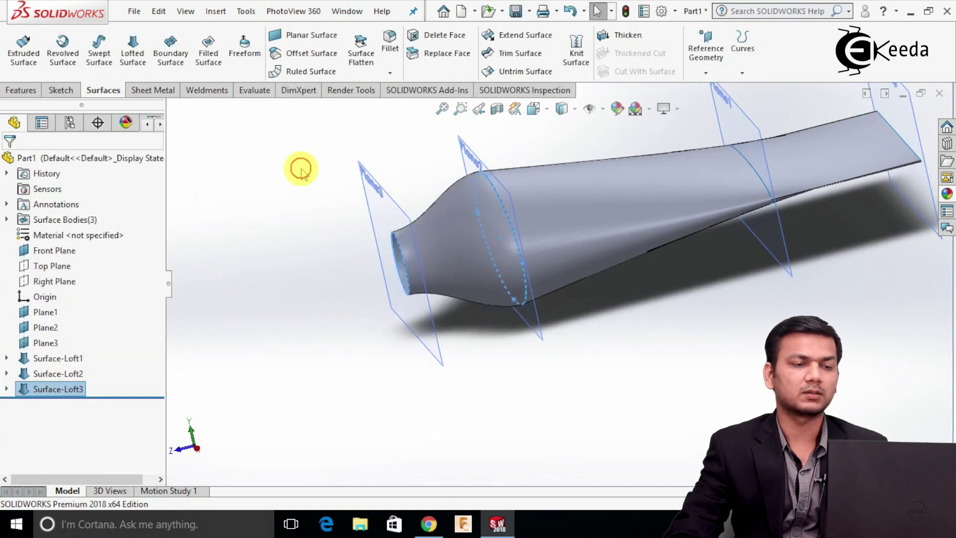
# - Hide Plane1 and Plane2 in the graphics view
pyautogui.scroll(2, 511, 167)
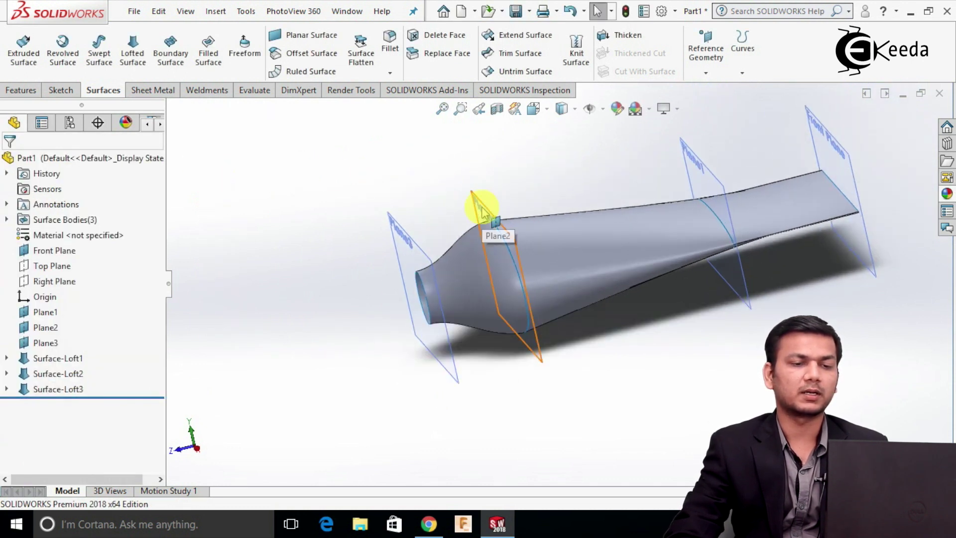
pyautogui.rightClick(687, 152)
pyautogui.click(731, 136)
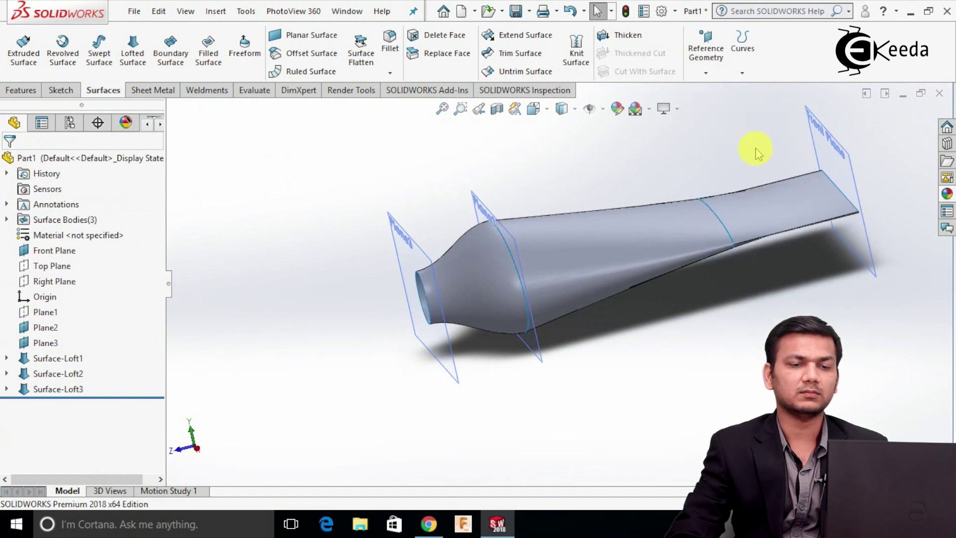
pyautogui.rightClick(816, 142)
pyautogui.click(777, 148)
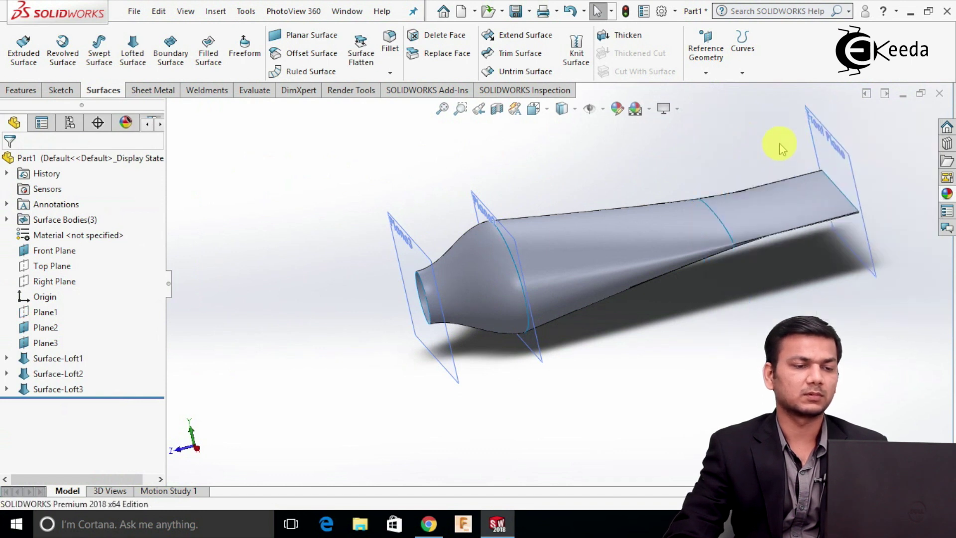
pyautogui.scroll(2, 622, 195)
pyautogui.rightClick(491, 219)
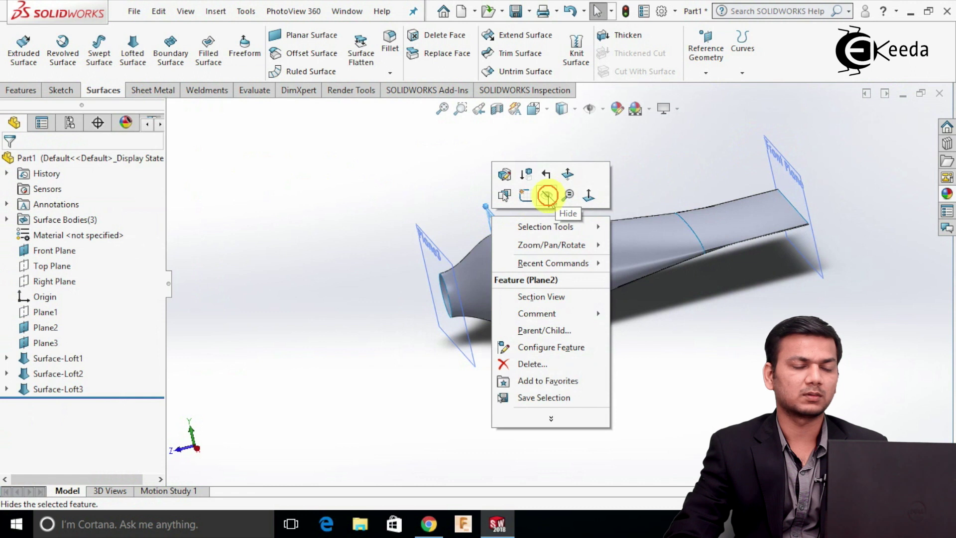
pyautogui.click(550, 195)
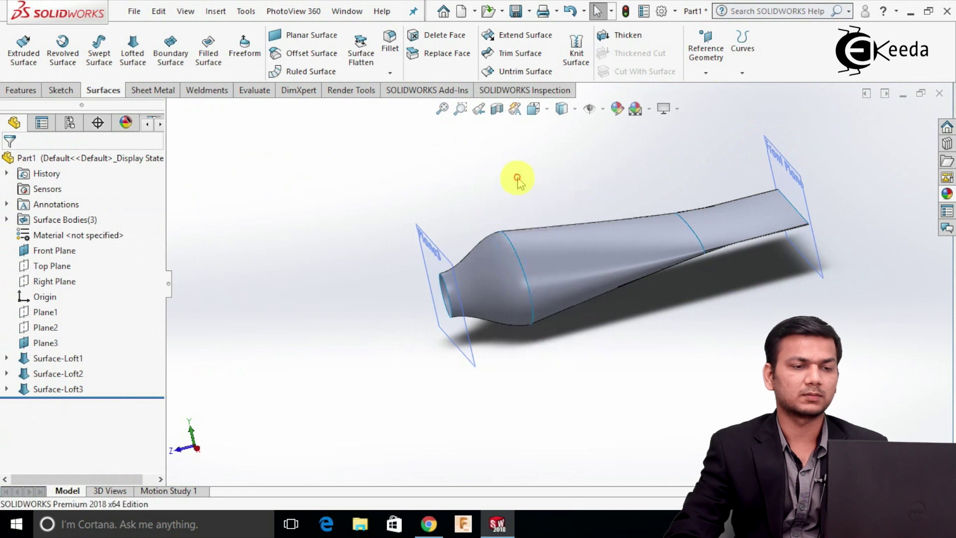
# - Change the model's display style to Shaded without edges and turn its circular end into view
pyautogui.click(571, 109)
pyautogui.click(563, 148)
pyautogui.moveTo(542, 179)
pyautogui.mouseDown(button='middle')
pyautogui.moveTo(565, 219)
pyautogui.moveTo(593, 207)
pyautogui.moveTo(555, 207)
pyautogui.moveTo(585, 208)
pyautogui.moveTo(548, 154)
pyautogui.moveTo(539, 179)
pyautogui.moveTo(667, 264)
pyautogui.moveTo(677, 288)
pyautogui.moveTo(641, 267)
pyautogui.moveTo(659, 259)
pyautogui.moveTo(638, 317)
pyautogui.moveTo(662, 331)
pyautogui.moveTo(612, 351)
pyautogui.moveTo(637, 355)
pyautogui.moveTo(403, 309)
pyautogui.mouseUp(button='middle')
pyautogui.moveTo(324, 278); pyautogui.dragTo(348, 196, button='middle')
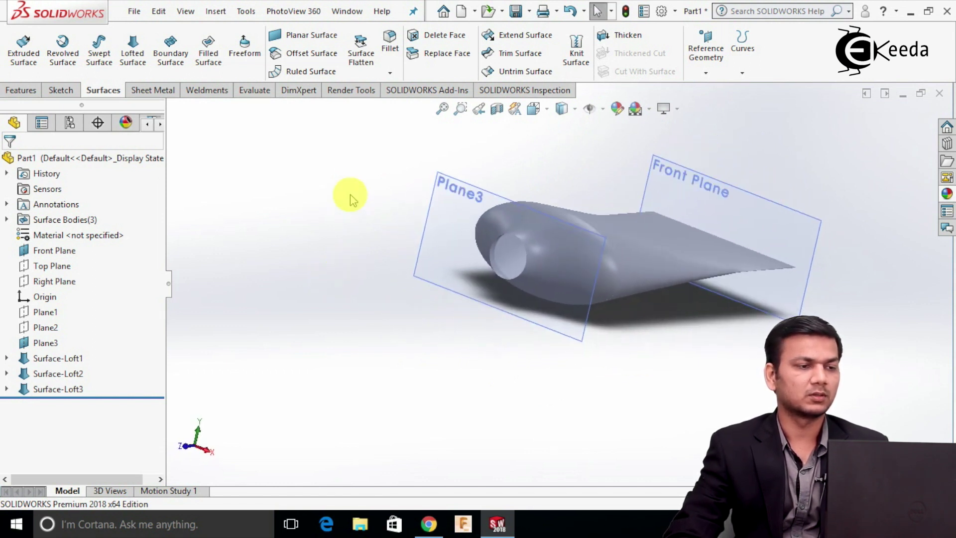
# - Close the circular end of the tube with a planar surface bounded by its edge
pyautogui.click(334, 40)
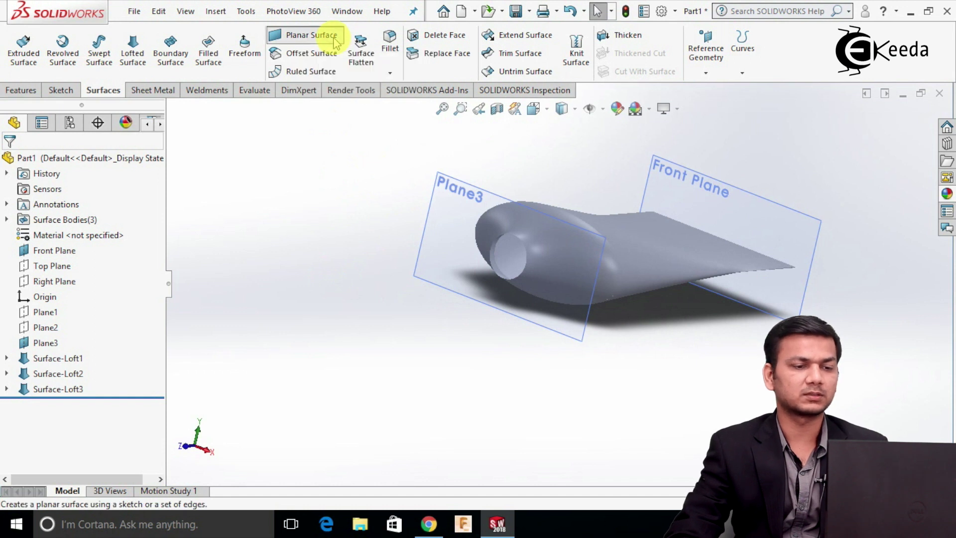
pyautogui.click(524, 249)
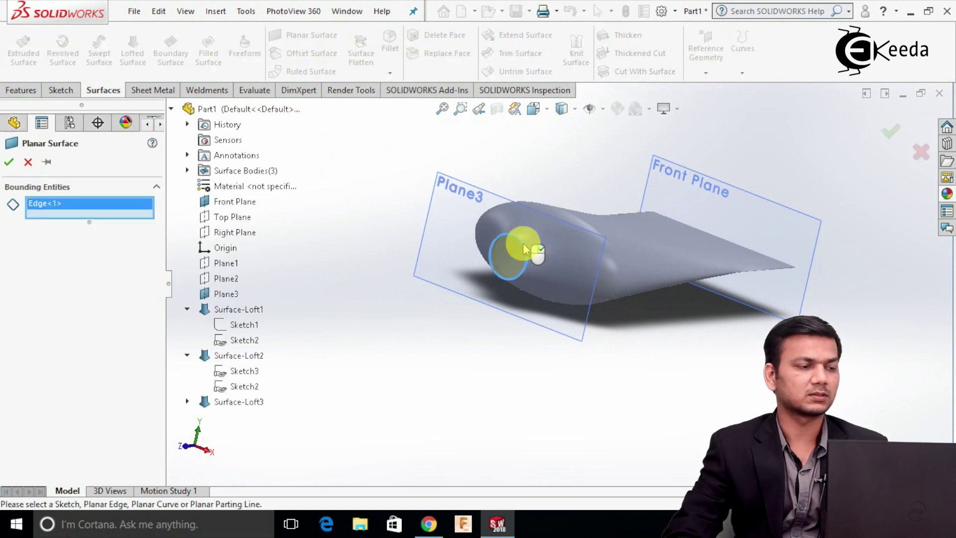
pyautogui.click(10, 161)
pyautogui.moveTo(352, 185); pyautogui.dragTo(447, 244, button='middle')
pyautogui.scroll(-2, 578, 272)
# - Sketch a circle with a diameter of 17 mm on Plane3, centred on the origin, and close the sketch
pyautogui.click(496, 215)
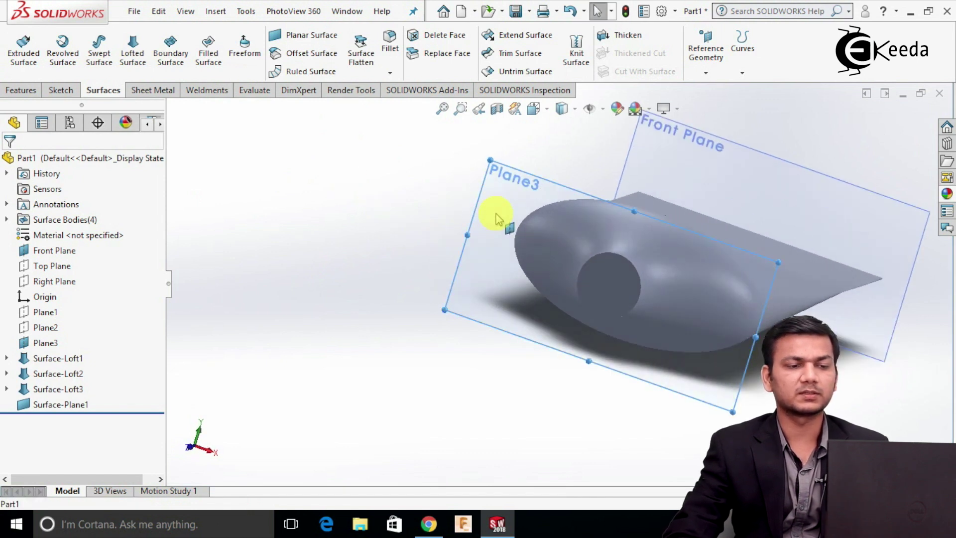
pyautogui.rightClick(495, 215)
pyautogui.click(531, 196)
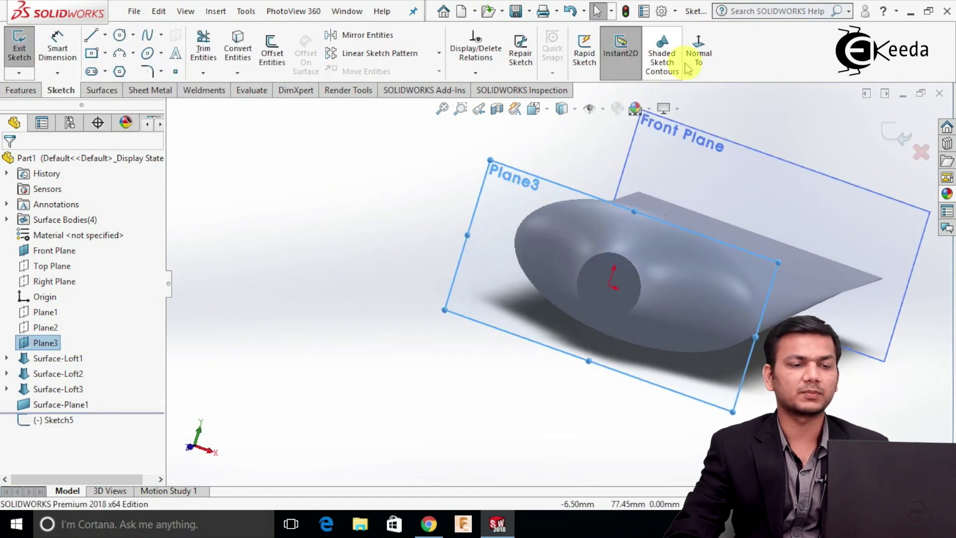
pyautogui.click(697, 55)
pyautogui.click(294, 156)
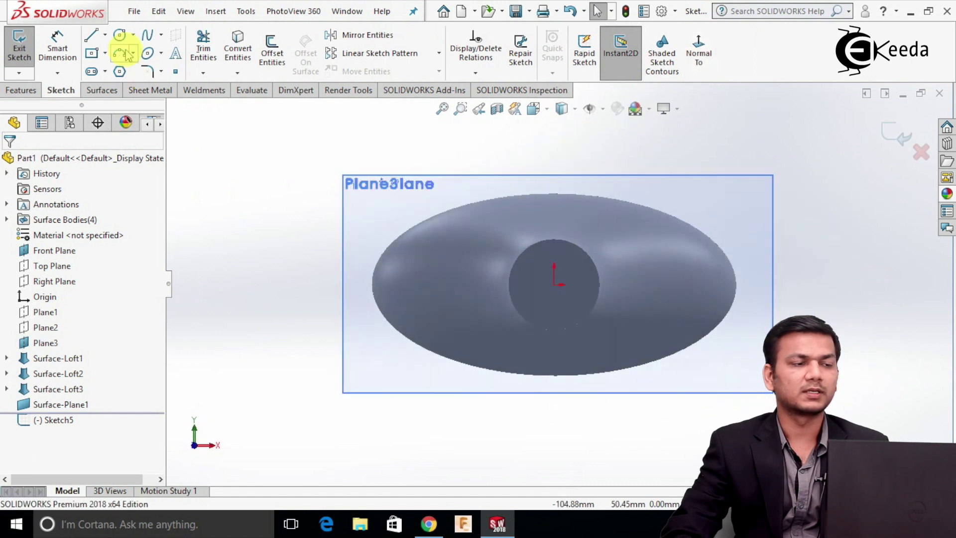
pyautogui.click(120, 35)
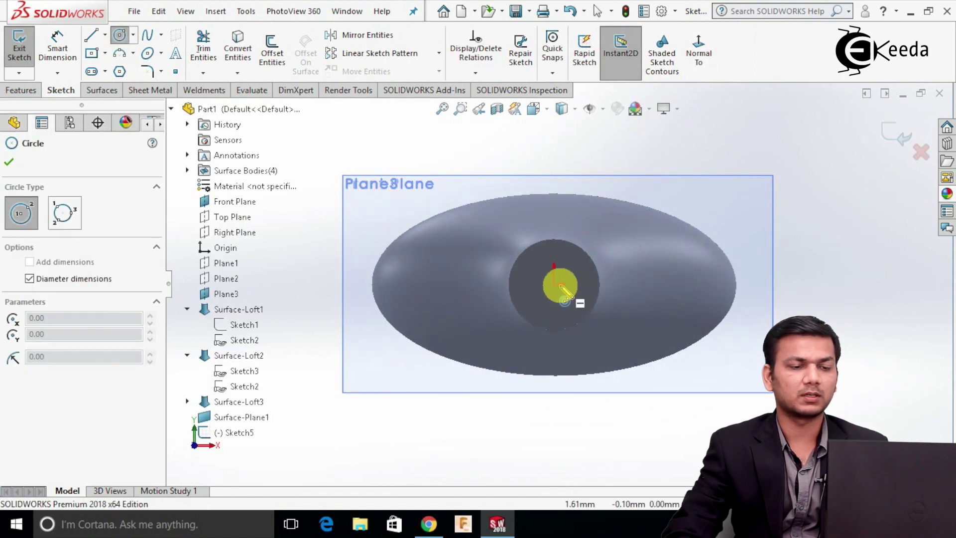
pyautogui.click(554, 285)
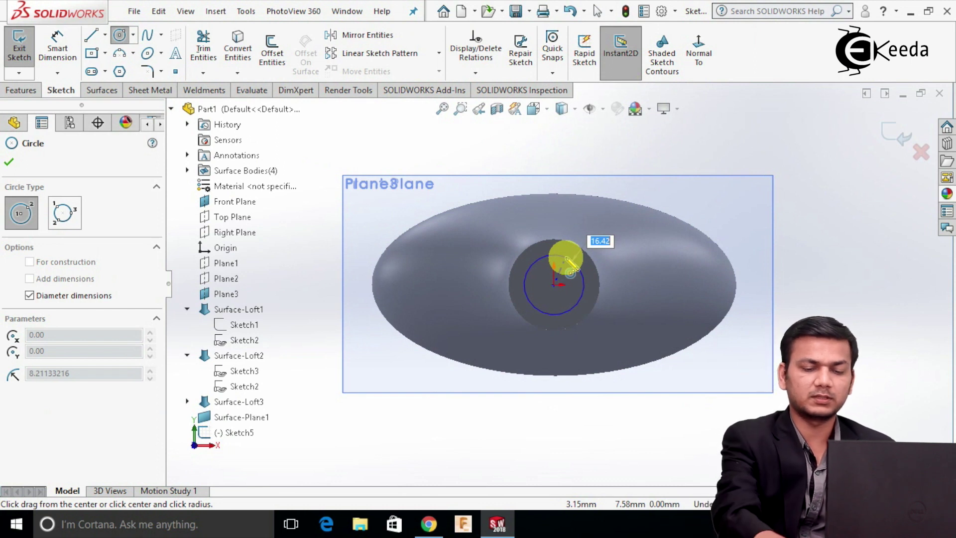
pyautogui.write('17')
pyautogui.press('Return')
pyautogui.rightClick(566, 258)
pyautogui.click(596, 267)
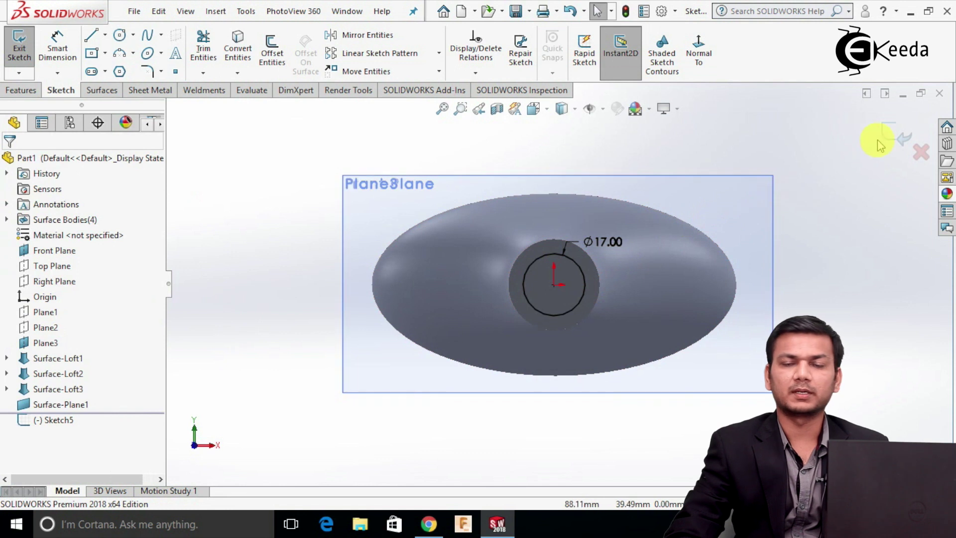
pyautogui.click(896, 132)
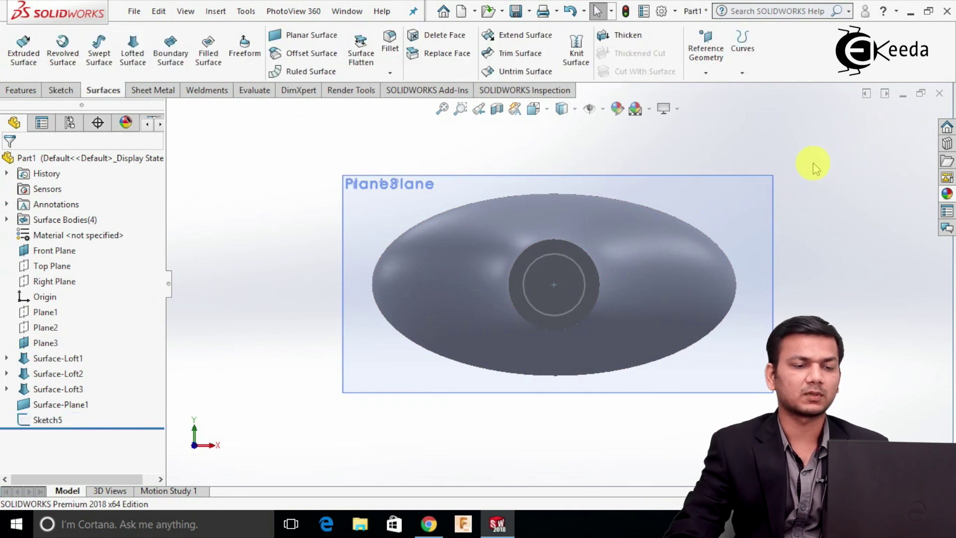
# - Trim the planar end surface with a Standard trim, using the 17 mm circle sketch as trim tool and removing the inner disc
pyautogui.scroll(3, 607, 284)
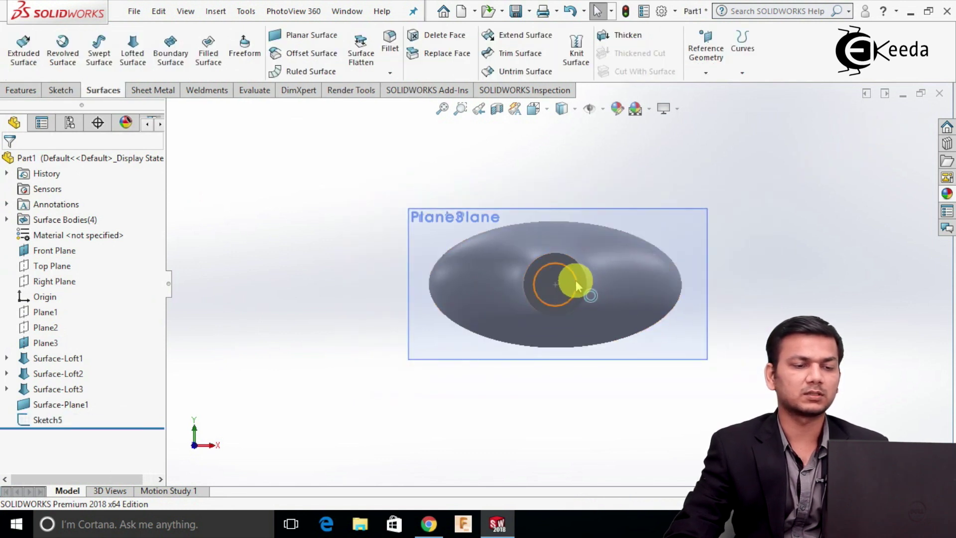
pyautogui.click(575, 280)
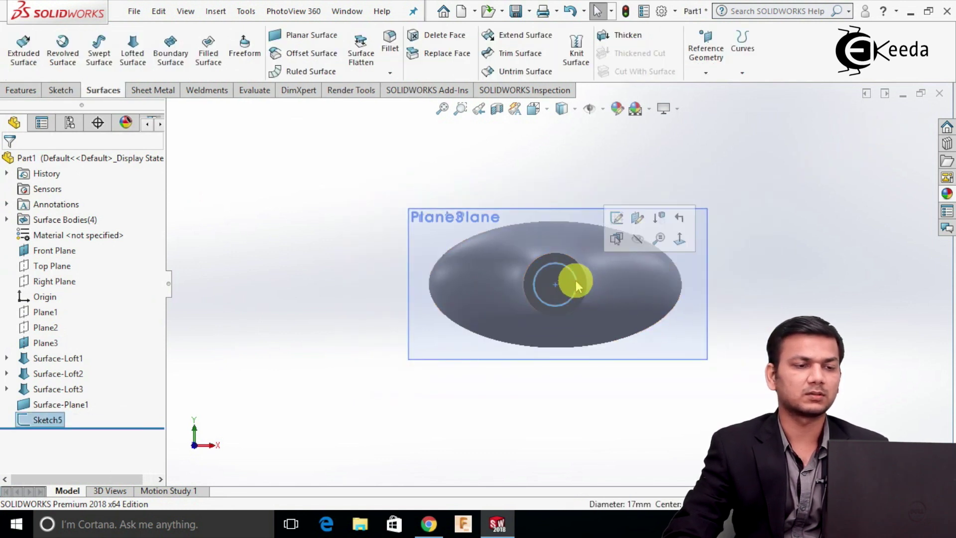
pyautogui.click(516, 53)
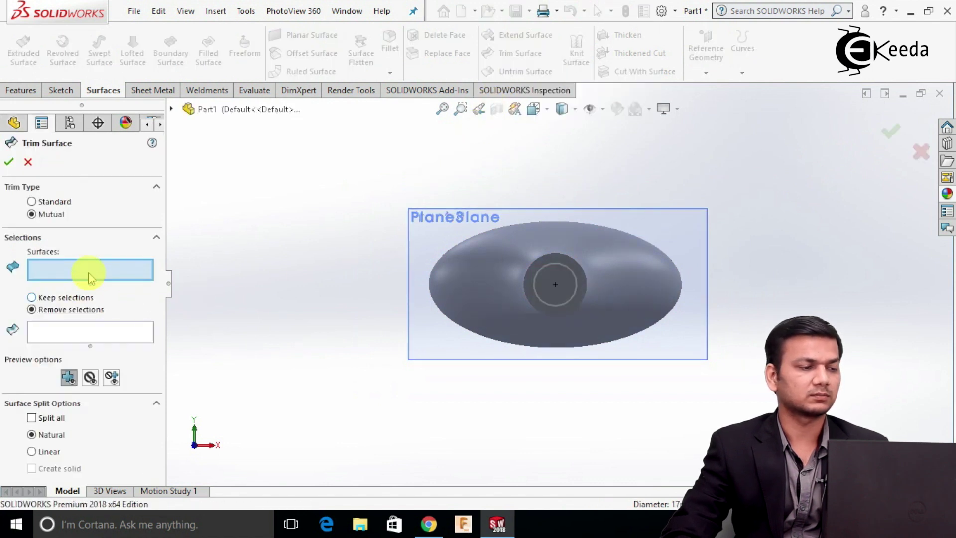
pyautogui.click(32, 202)
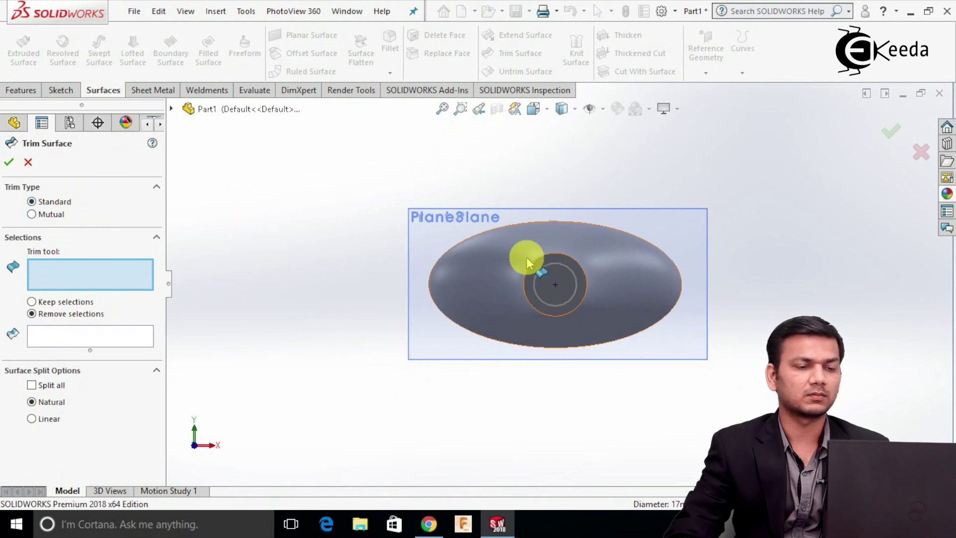
pyautogui.click(542, 264)
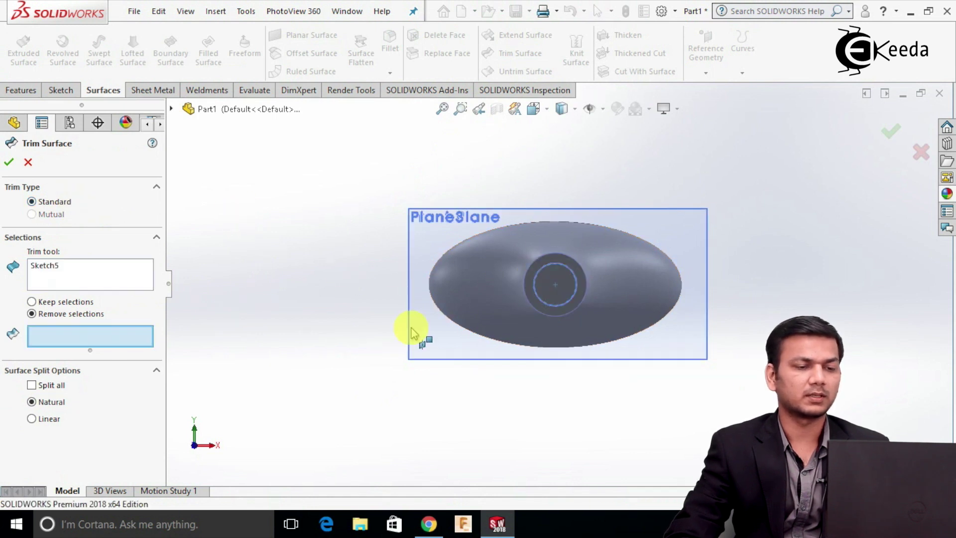
pyautogui.click(554, 286)
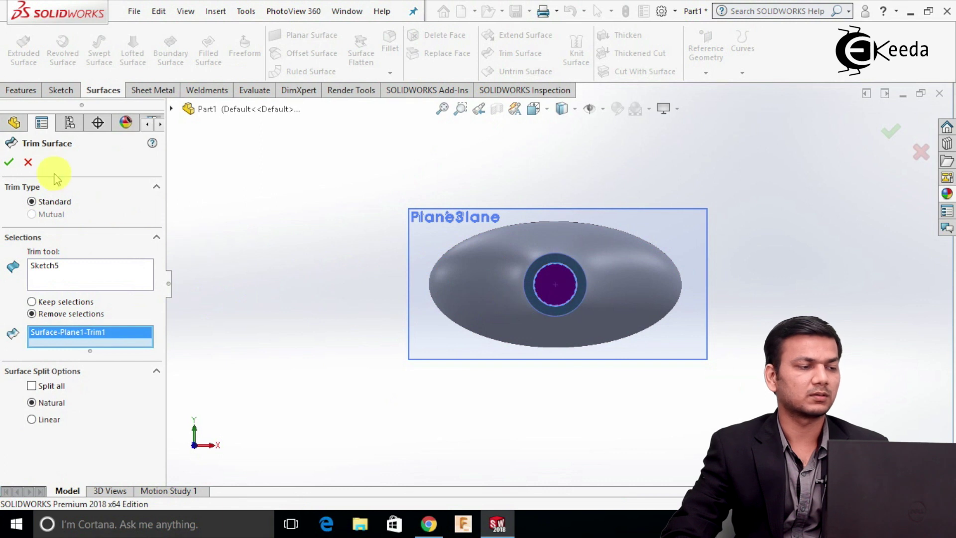
pyautogui.click(10, 162)
pyautogui.moveTo(280, 222); pyautogui.dragTo(275, 286, button='middle')
pyautogui.scroll(3, 454, 343)
pyautogui.scroll(-2, 443, 324)
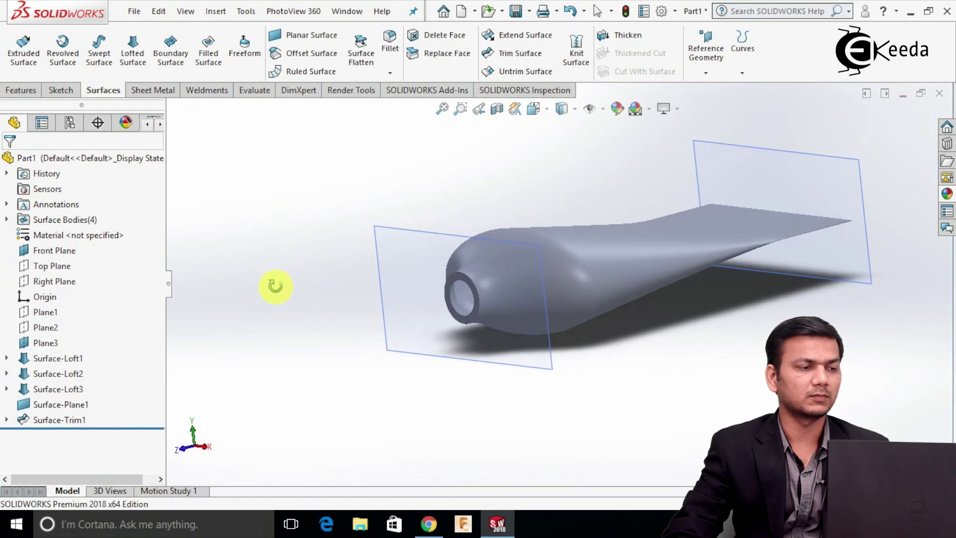
# - Create a sketch on the ring-shaped end face and convert the edge of its 17 mm hole into a sketch circle
pyautogui.click(61, 91)
pyautogui.click(19, 42)
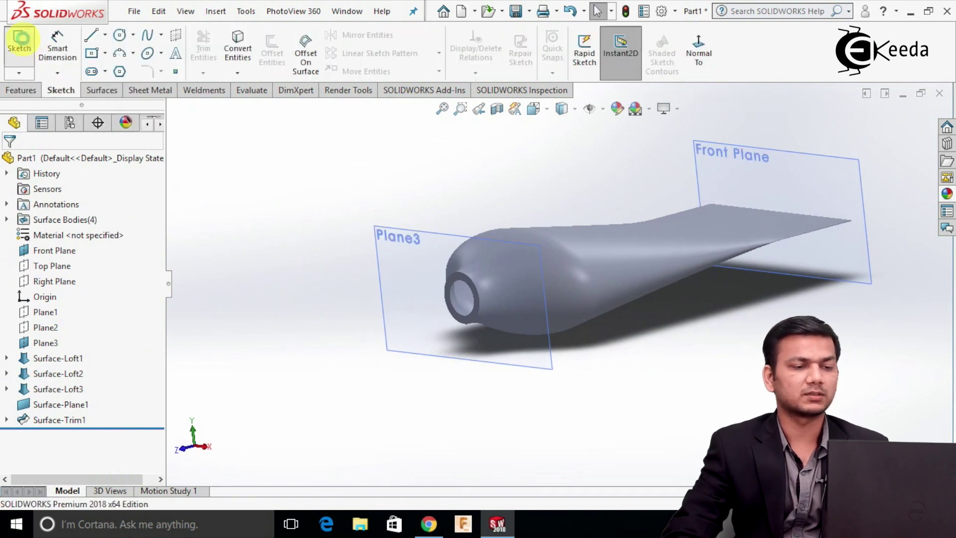
pyautogui.scroll(4, 470, 269)
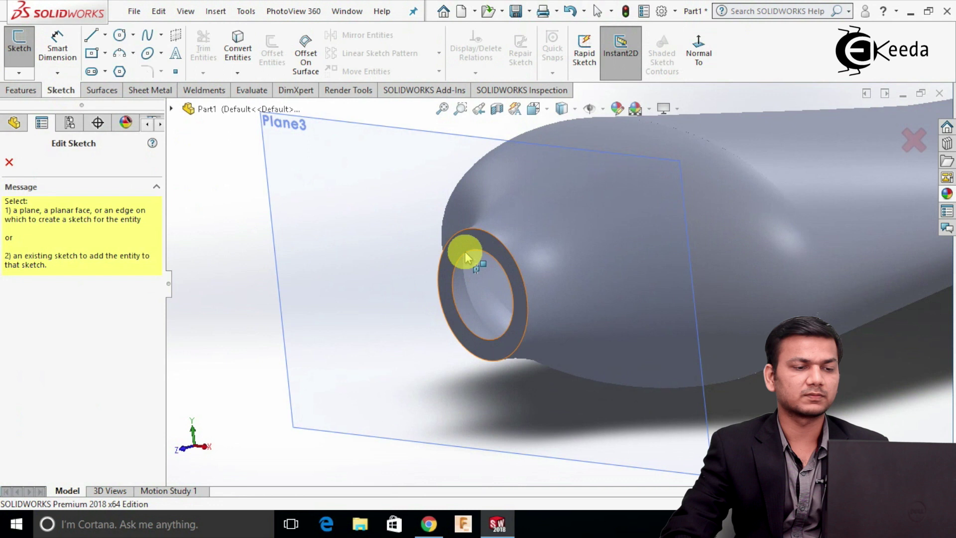
pyautogui.click(466, 256)
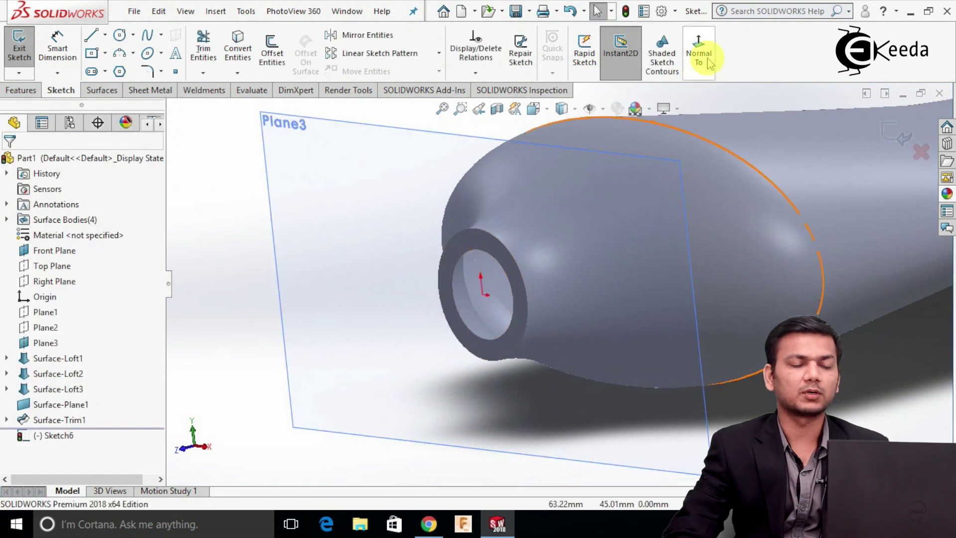
pyautogui.click(238, 52)
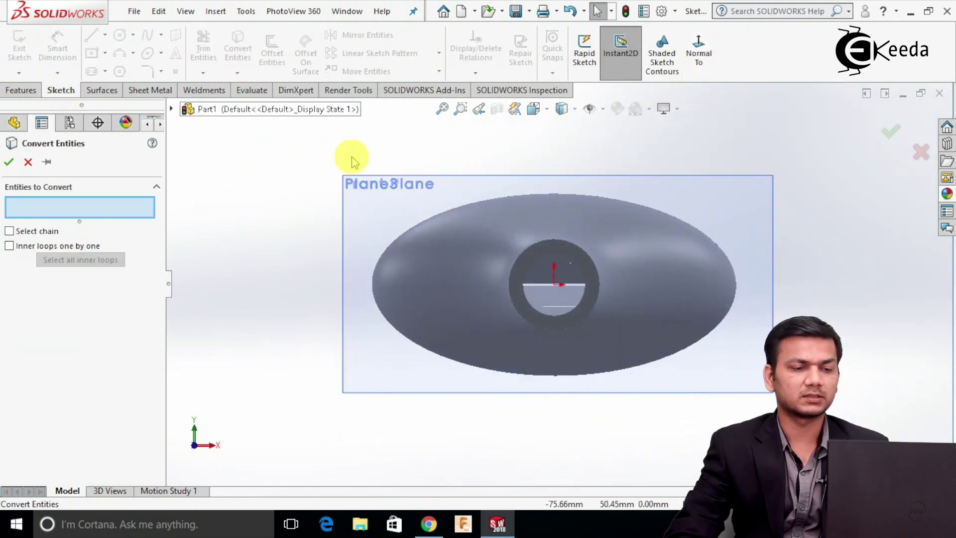
pyautogui.click(563, 255)
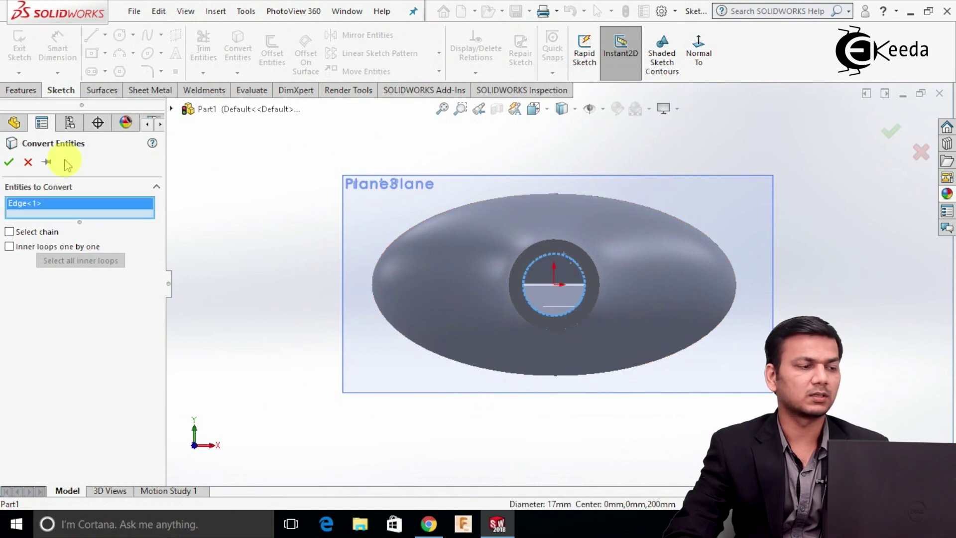
pyautogui.press('Return')
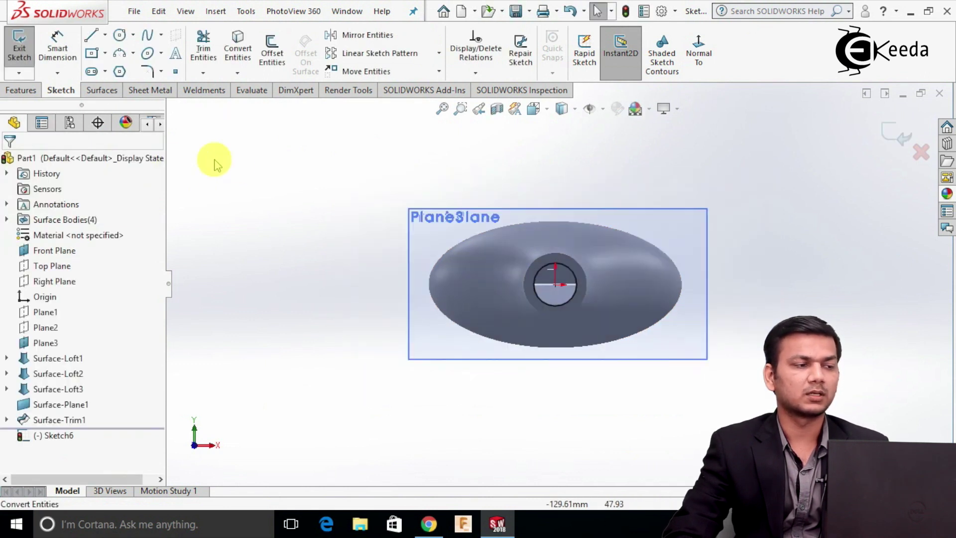
pyautogui.click(20, 47)
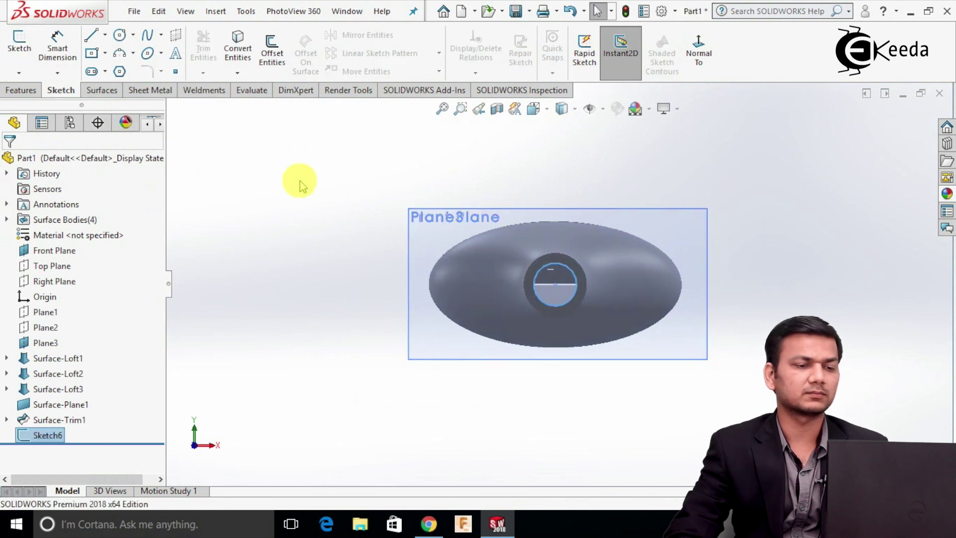
# - Extrude the 17 mm circle sketch as a surface with a Blind depth of 5 mm to form the neck
pyautogui.moveTo(301, 178); pyautogui.dragTo(299, 202, button='middle')
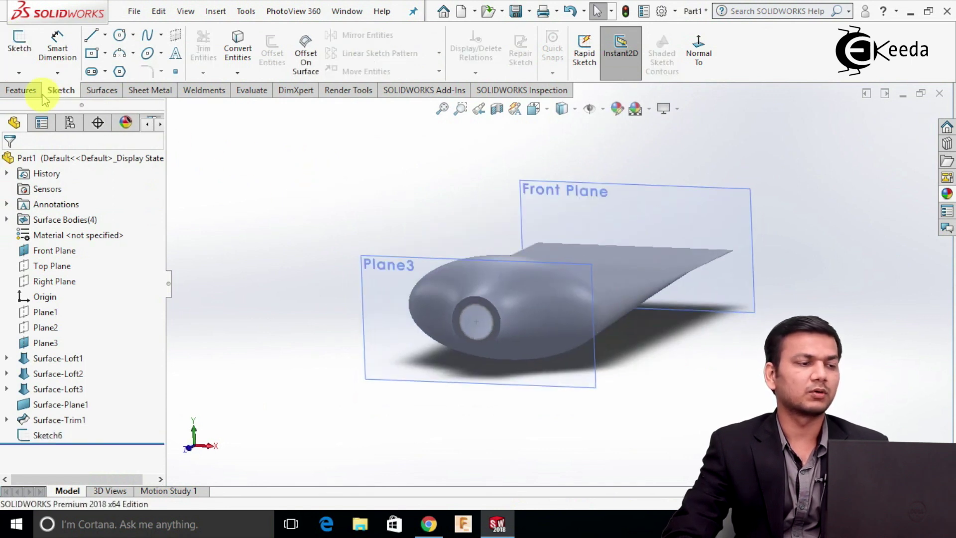
pyautogui.click(99, 92)
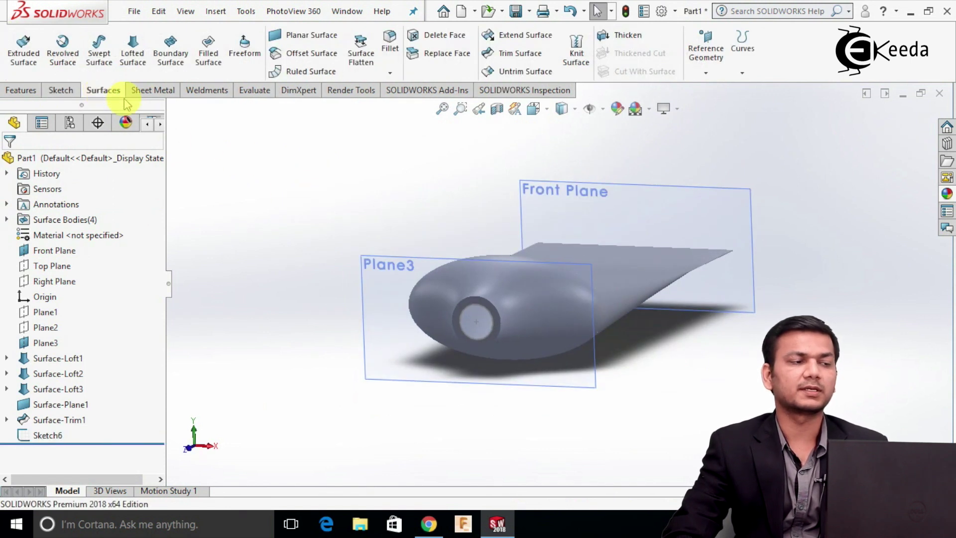
pyautogui.click(24, 59)
pyautogui.scroll(-2, 490, 319)
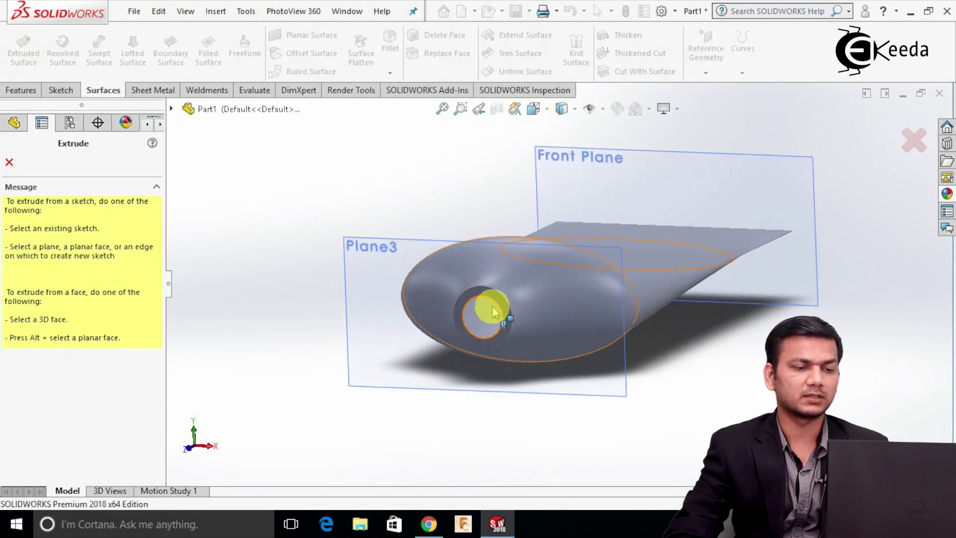
pyautogui.click(494, 305)
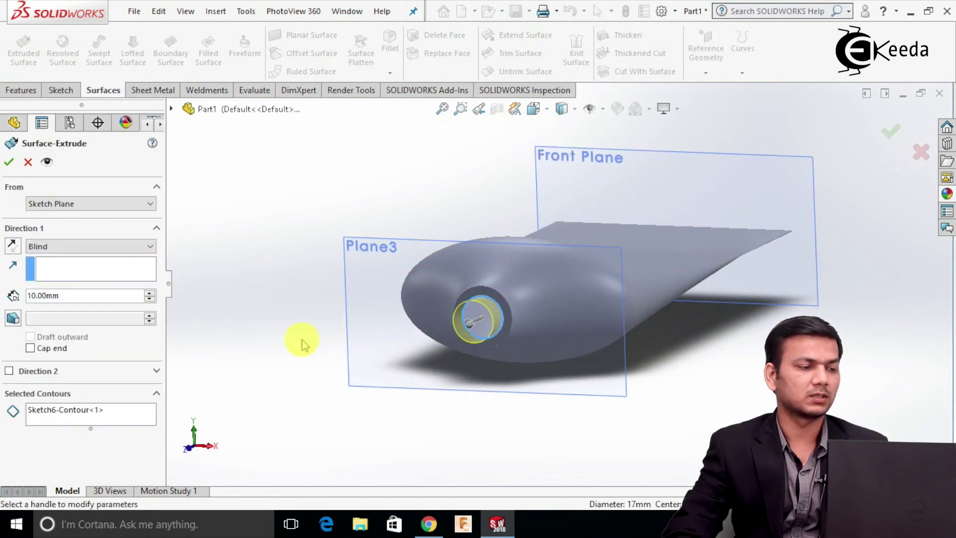
pyautogui.moveTo(103, 297); pyautogui.dragTo(24, 294)
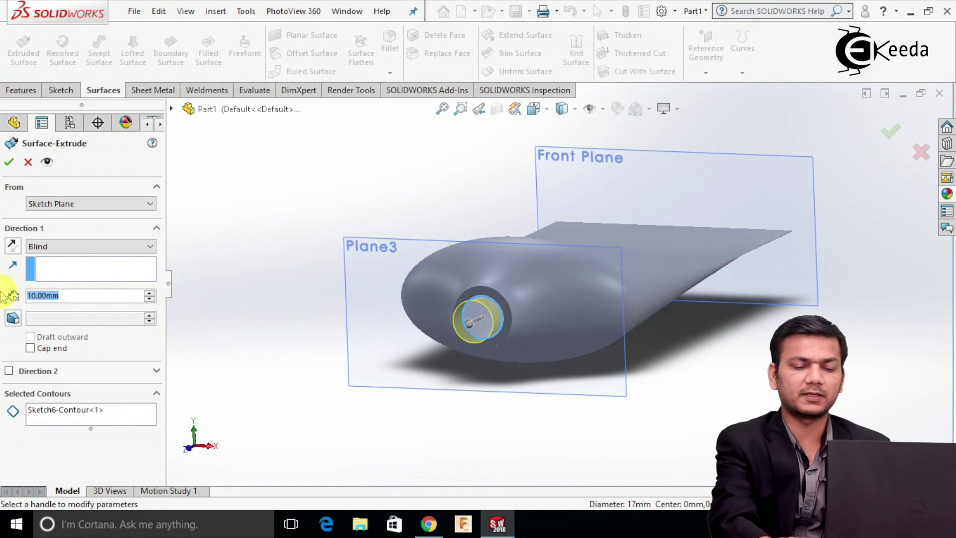
pyautogui.write('5')
pyautogui.press('Return')
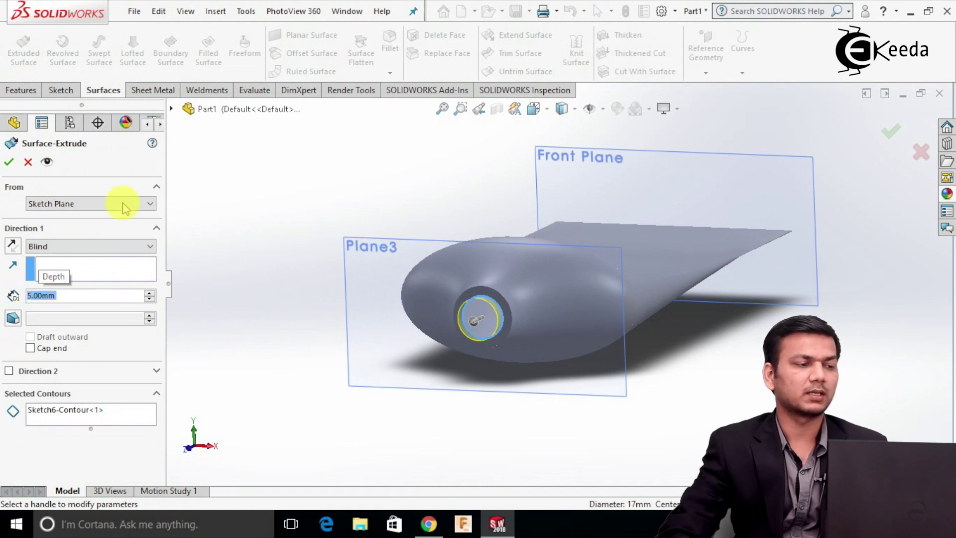
pyautogui.click(10, 162)
# - Create a reference plane offset 30 mm from Plane3, in front of the neck
pyautogui.moveTo(369, 177); pyautogui.dragTo(425, 367, button='middle')
pyautogui.scroll(-5, 427, 337)
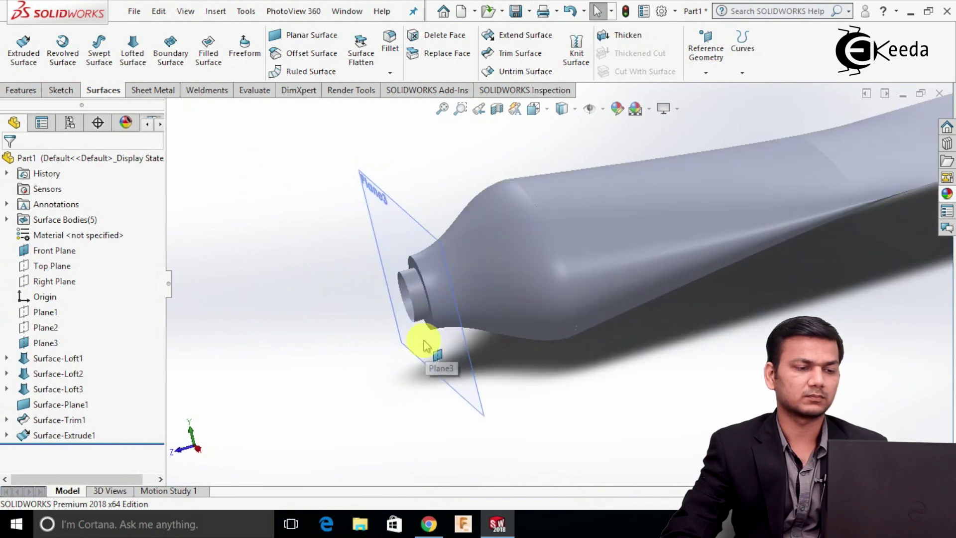
pyautogui.press('z')
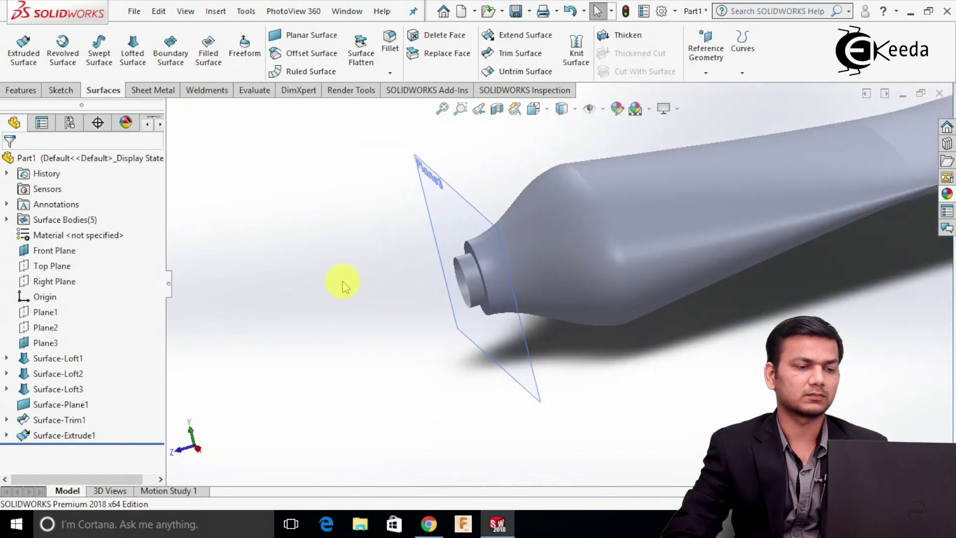
pyautogui.moveTo(365, 265); pyautogui.dragTo(374, 271, button='middle')
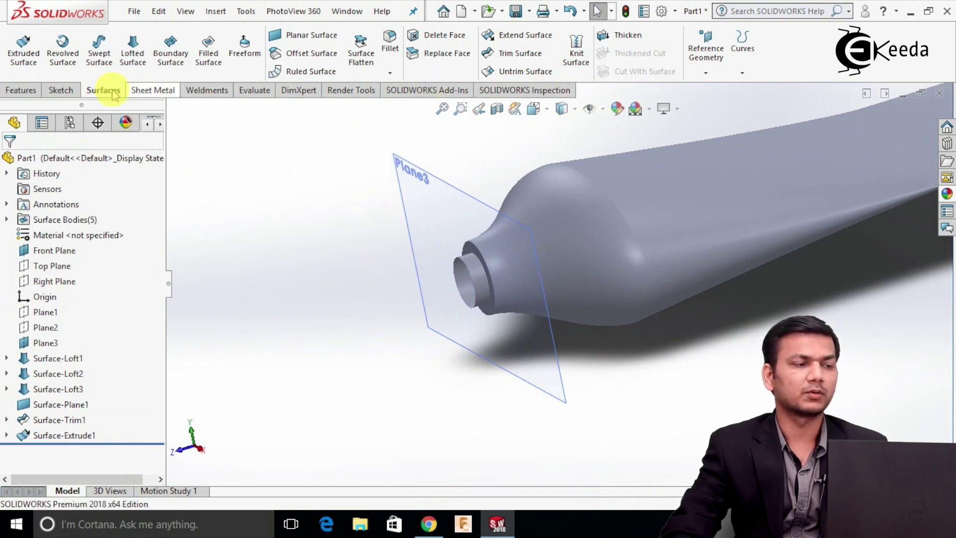
pyautogui.click(22, 91)
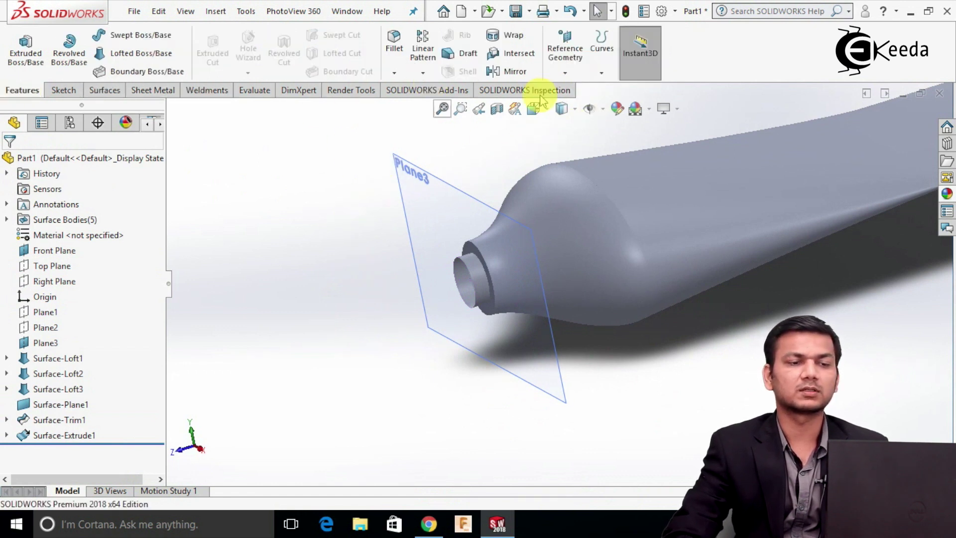
pyautogui.click(565, 73)
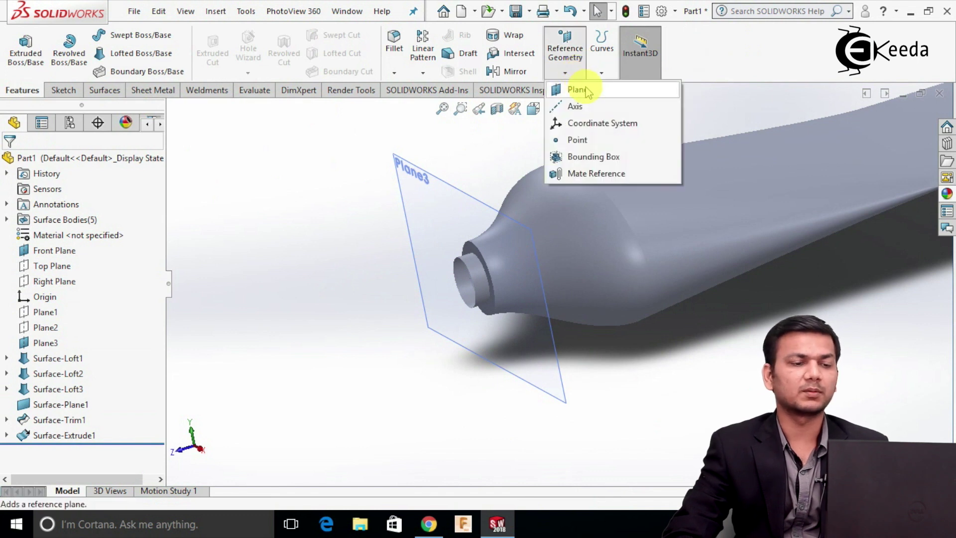
pyautogui.click(586, 90)
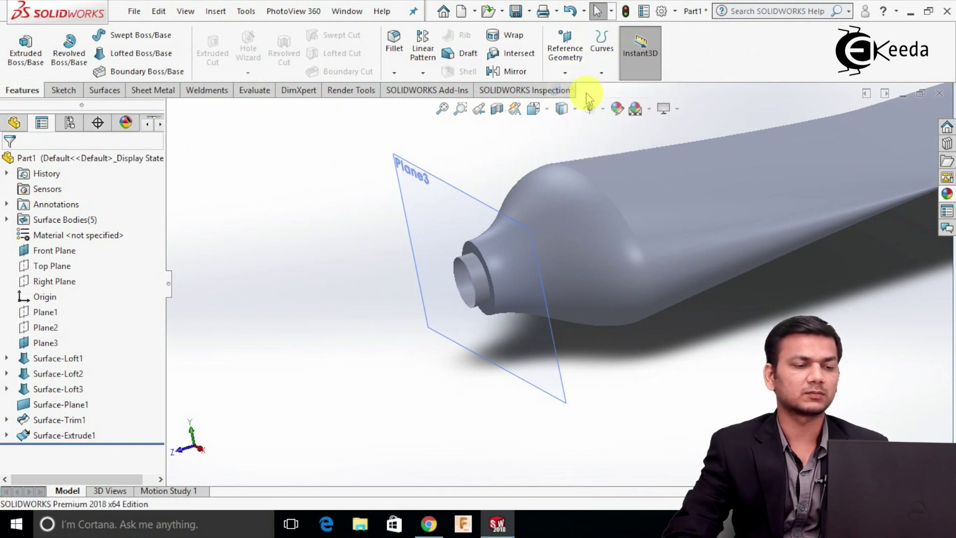
pyautogui.click(444, 202)
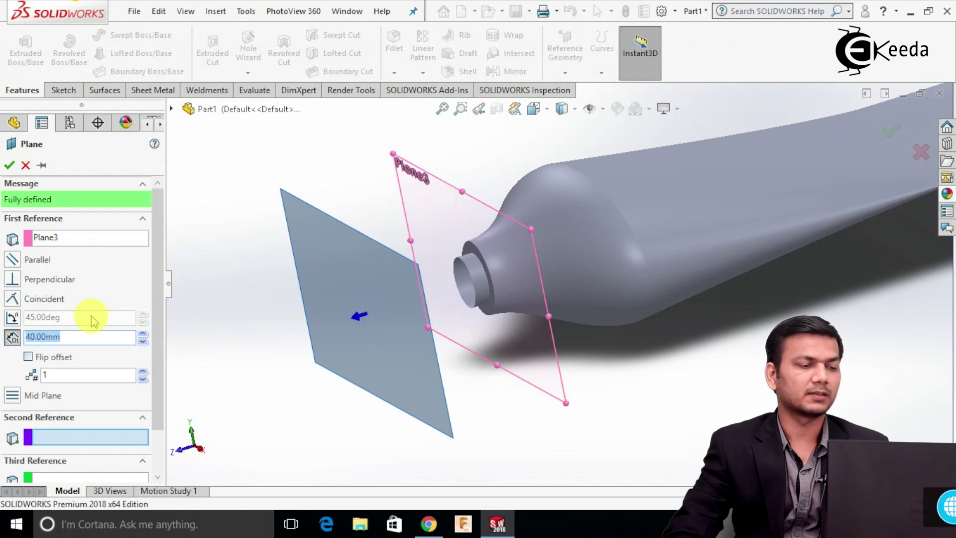
pyautogui.moveTo(277, 292); pyautogui.dragTo(158, 340, button='middle')
pyautogui.moveTo(85, 337); pyautogui.dragTo(11, 334)
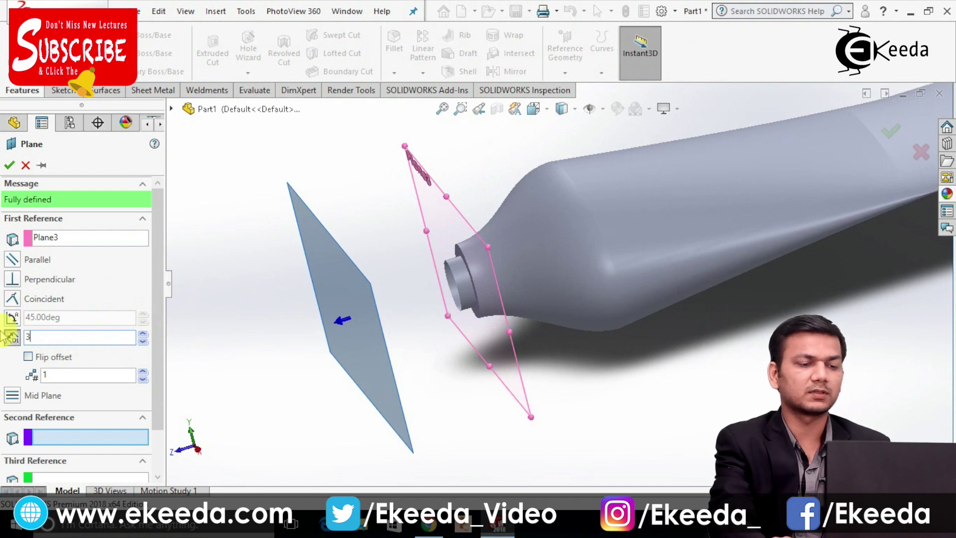
pyautogui.write('30')
pyautogui.press('Return')
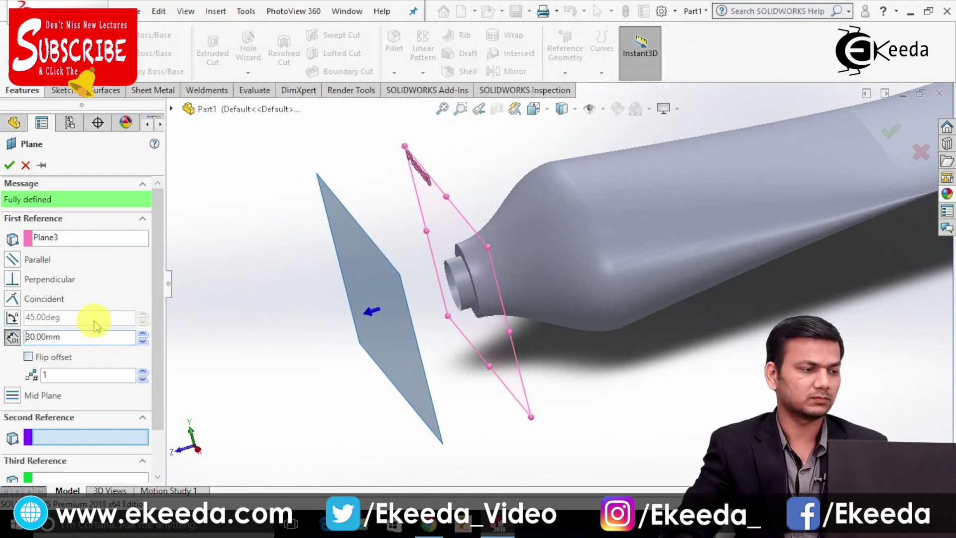
pyautogui.click(9, 167)
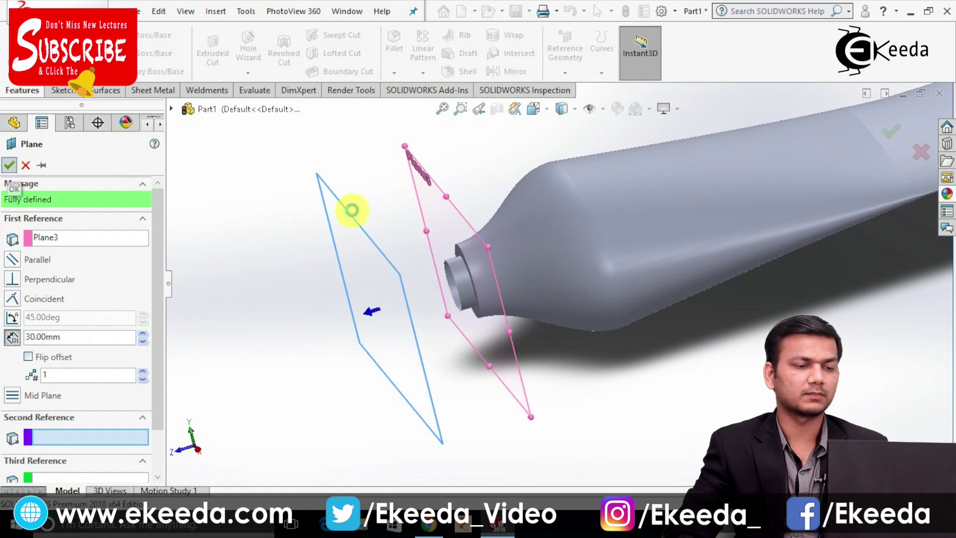
pyautogui.click(254, 190)
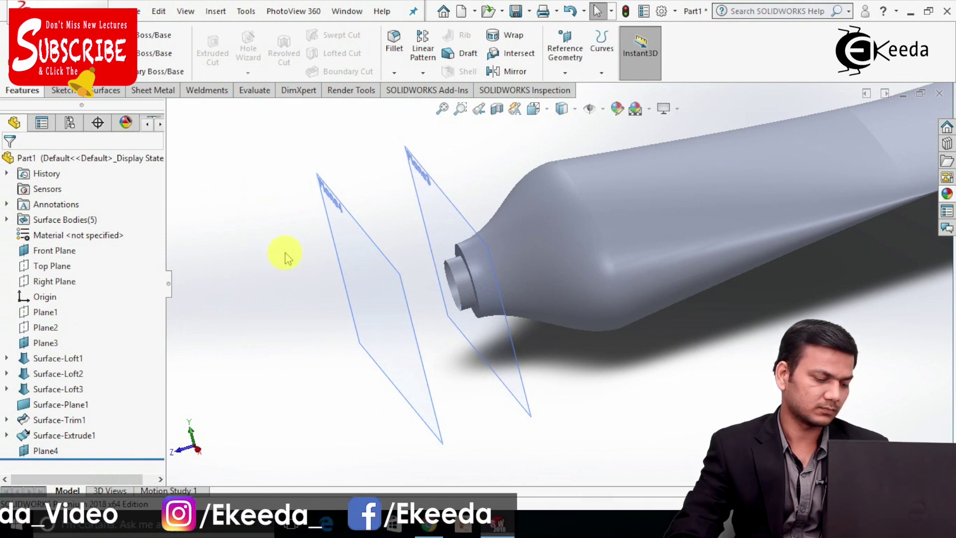
pyautogui.moveTo(375, 207); pyautogui.dragTo(377, 201, button='middle')
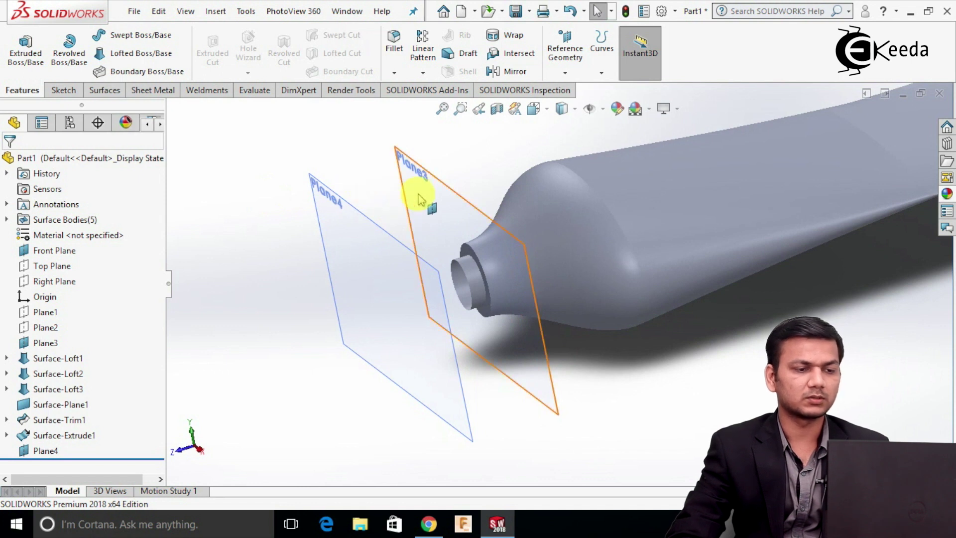
pyautogui.rightClick(418, 193)
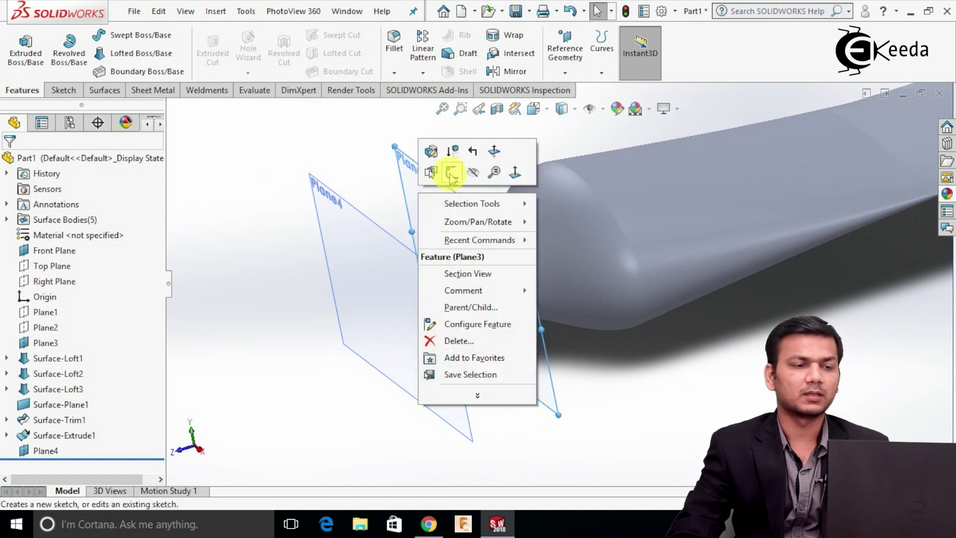
pyautogui.click(355, 168)
pyautogui.scroll(-5, 488, 294)
pyautogui.scroll(5, 490, 284)
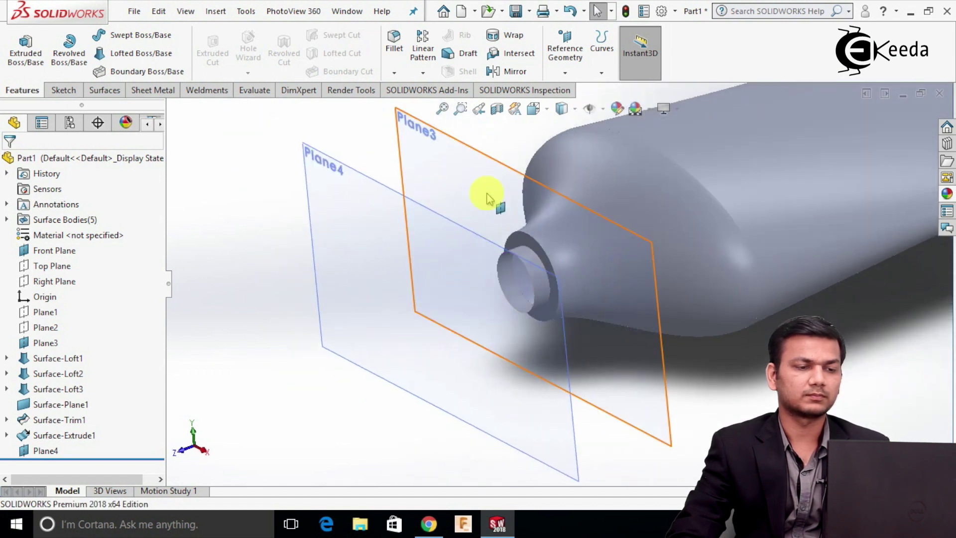
pyautogui.rightClick(495, 205)
pyautogui.click(518, 171)
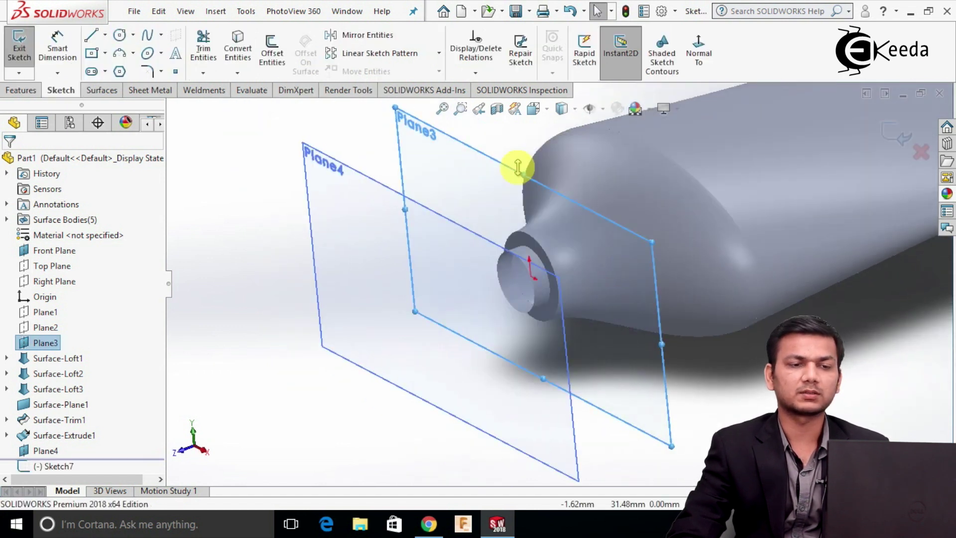
pyautogui.click(703, 58)
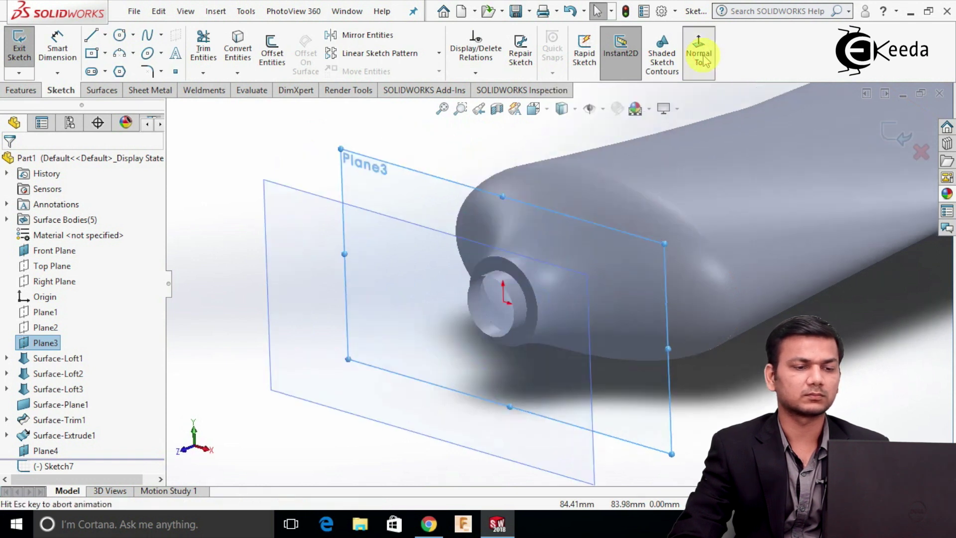
pyautogui.moveTo(764, 219); pyautogui.dragTo(542, 380, button='middle')
pyautogui.scroll(-3, 543, 380)
pyautogui.scroll(3, 836, 167)
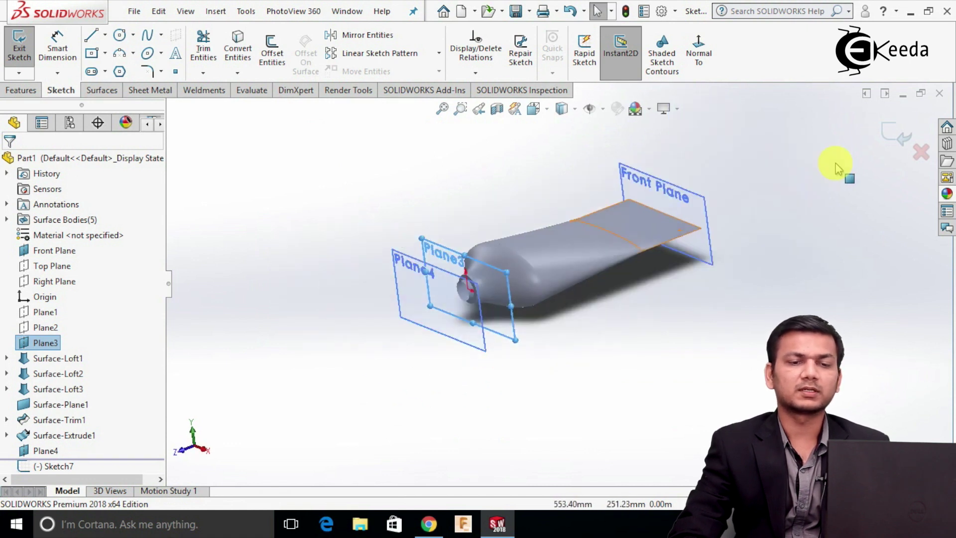
pyautogui.hotkey('ctrl', 'z')
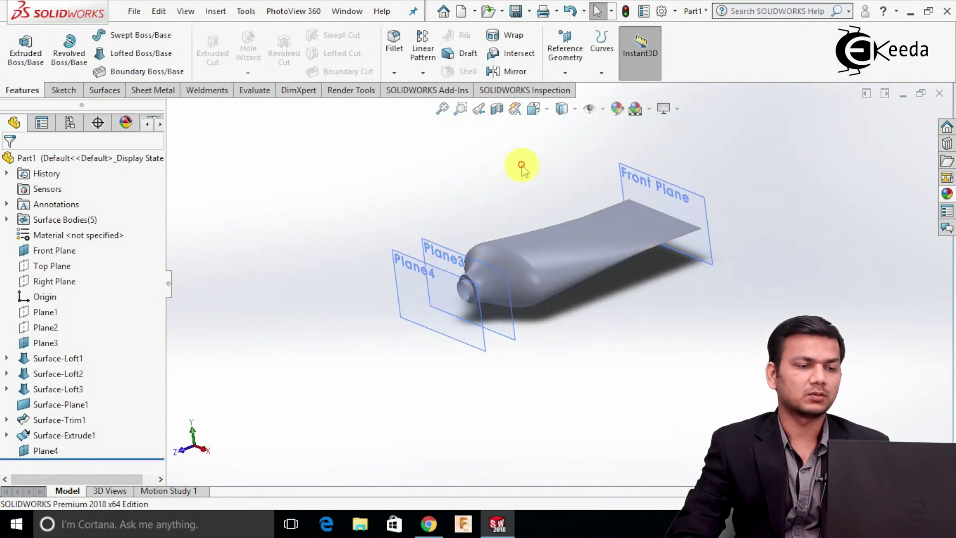
# - Begin another reference plane using Plane3 as its first reference
pyautogui.scroll(-3, 453, 205)
pyautogui.click(566, 73)
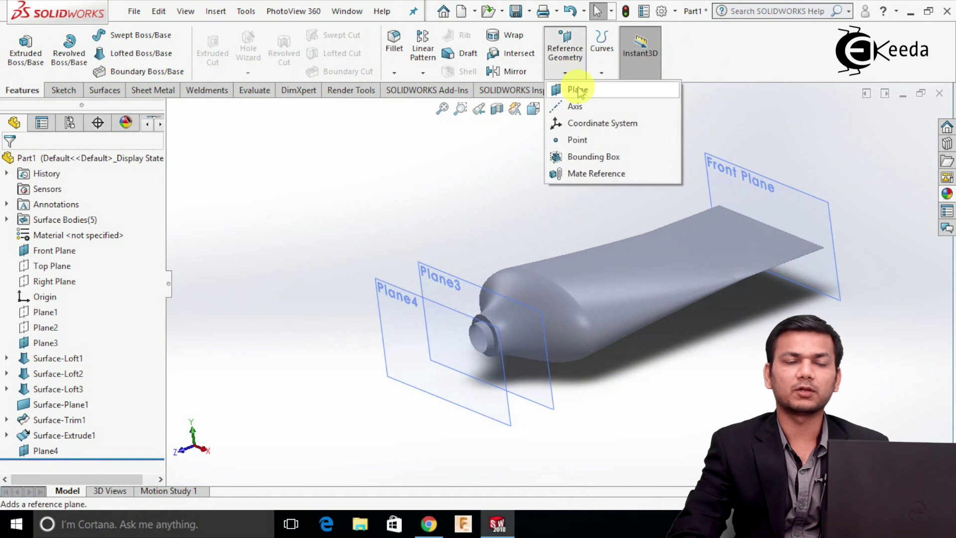
pyautogui.click(577, 90)
pyautogui.scroll(-5, 478, 293)
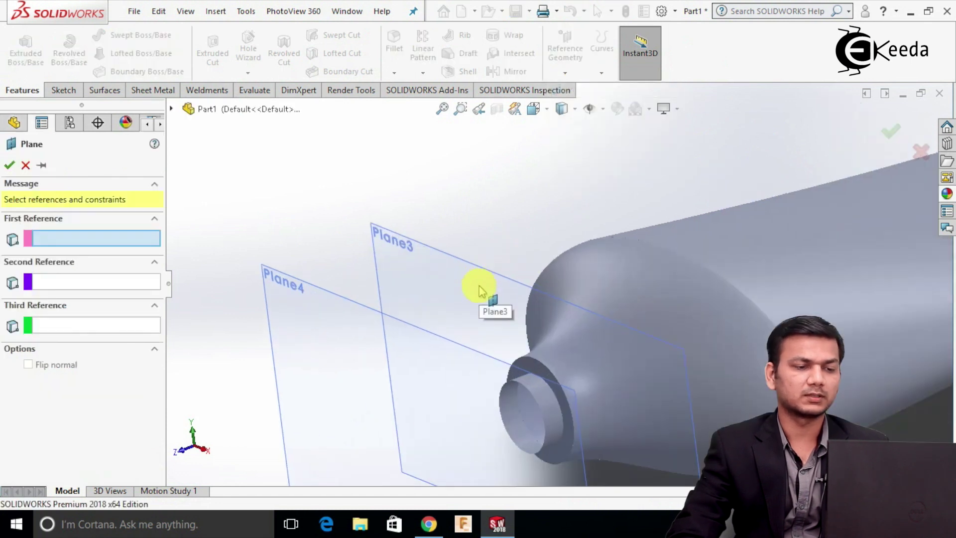
pyautogui.click(485, 275)
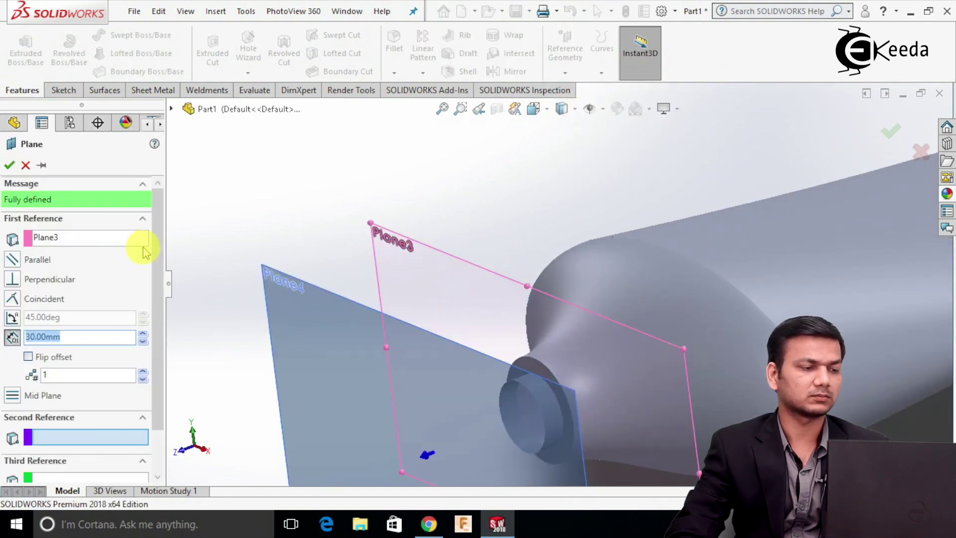
pyautogui.scroll(3, 276, 264)
pyautogui.click(76, 430)
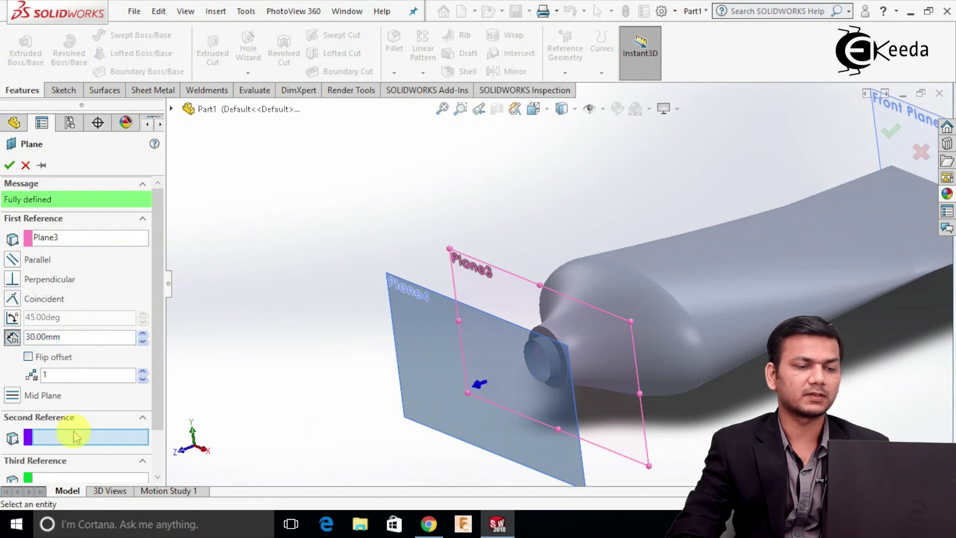
pyautogui.moveTo(503, 367); pyautogui.dragTo(552, 368, button='middle')
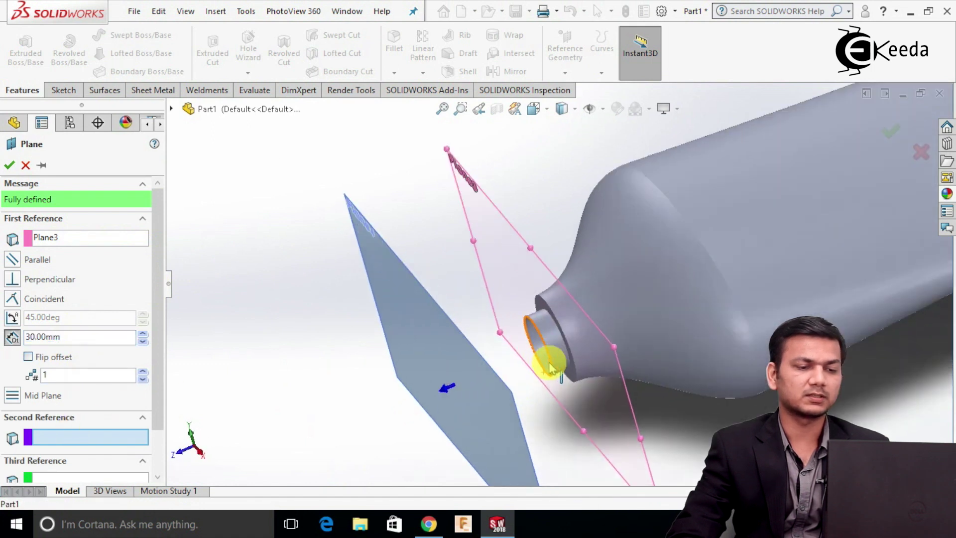
pyautogui.click(541, 338)
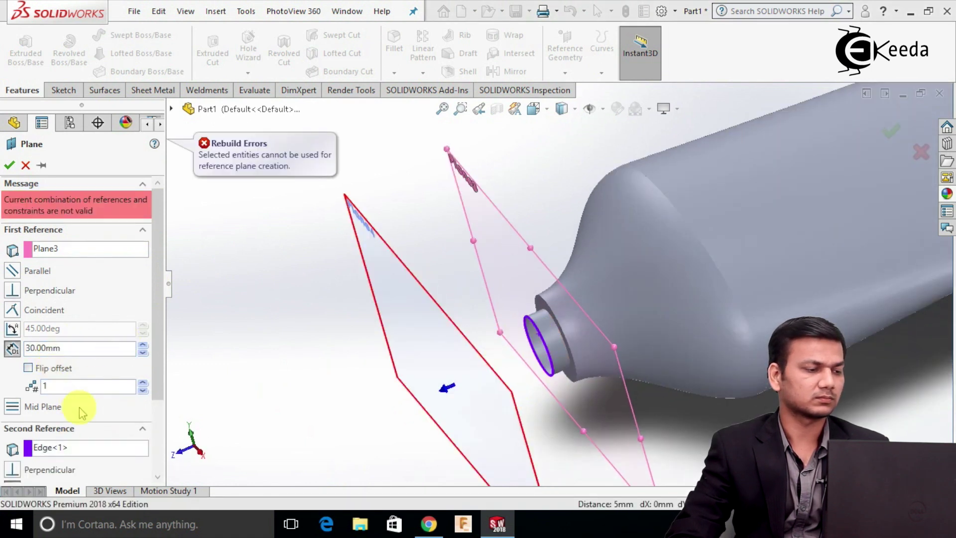
pyautogui.click(74, 448)
pyautogui.press('Delete')
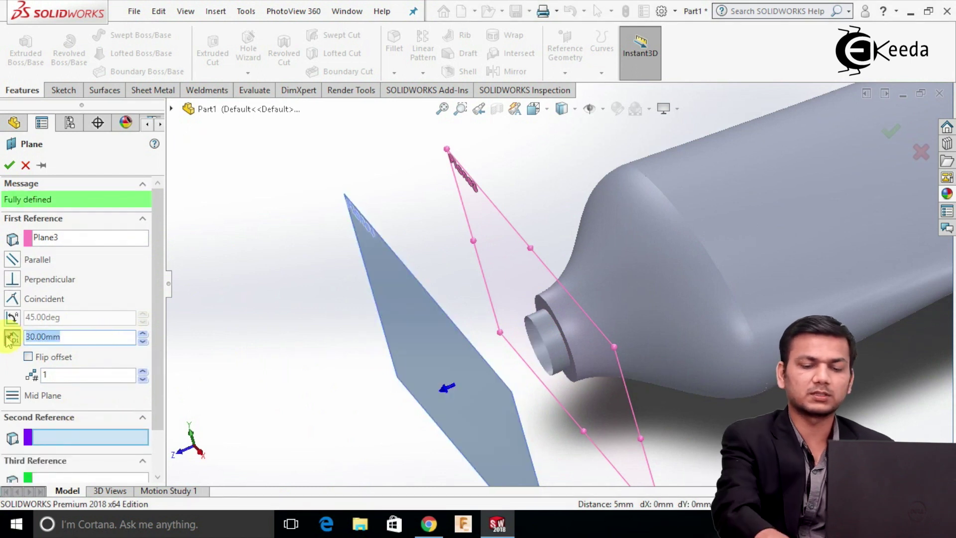
# - Set the new plane's offset from Plane3 to 5 mm and create it
pyautogui.write('5')
pyautogui.press('Return')
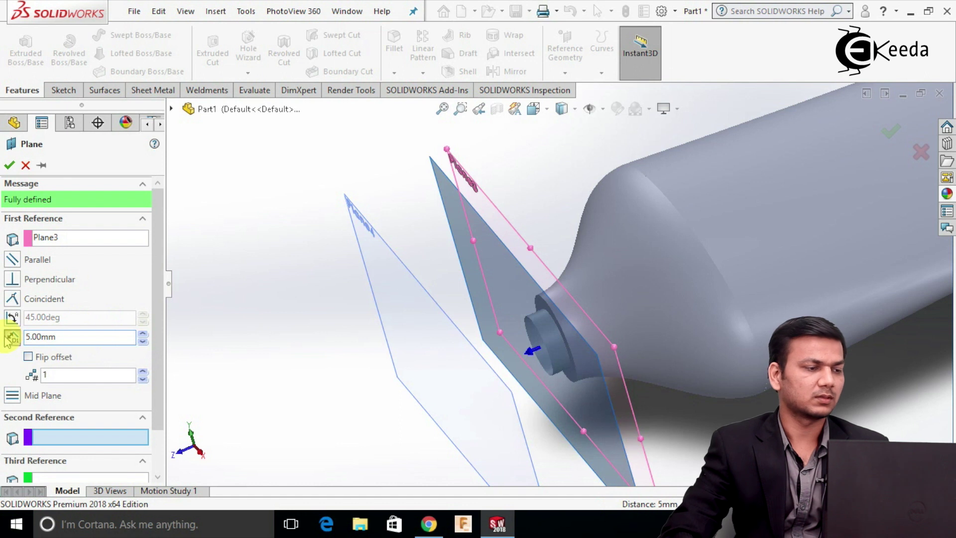
pyautogui.click(10, 166)
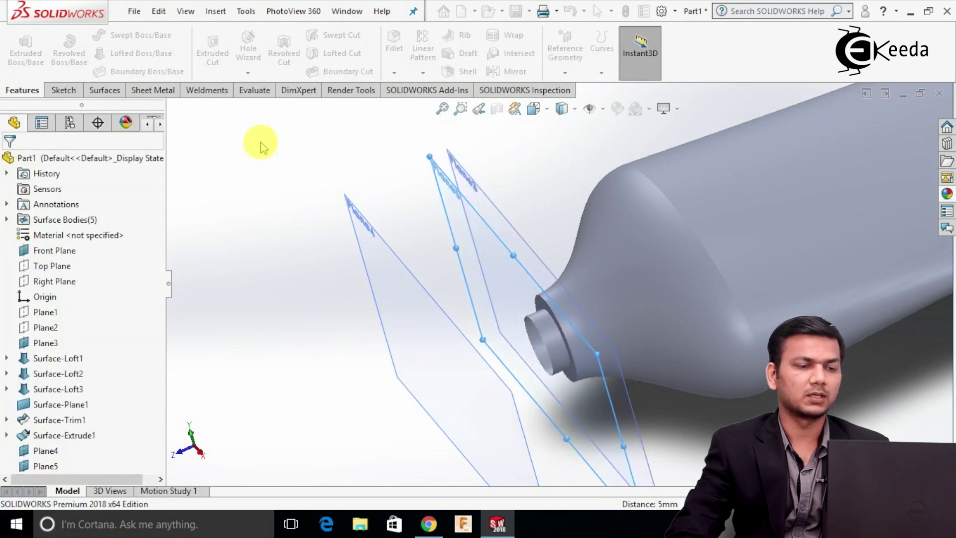
# - Start a sketch on Plane5, facing it head-on, and convert the circular outer edge of the tube's shoulder into it
pyautogui.rightClick(438, 177)
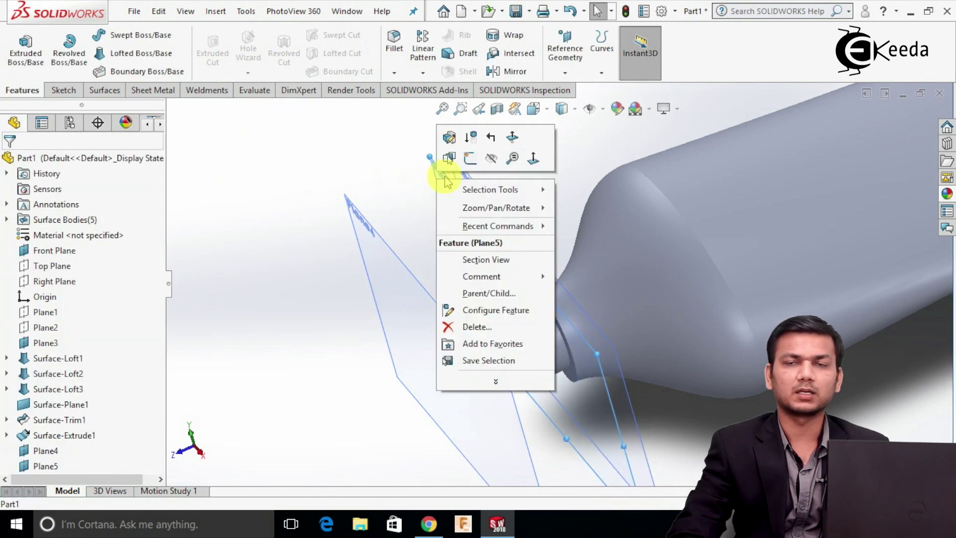
pyautogui.click(448, 156)
pyautogui.click(698, 52)
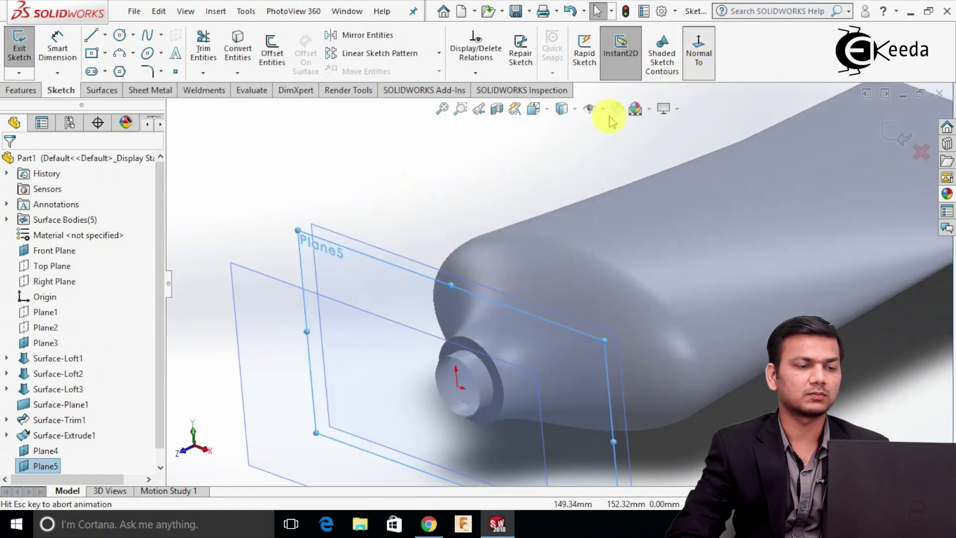
pyautogui.click(277, 145)
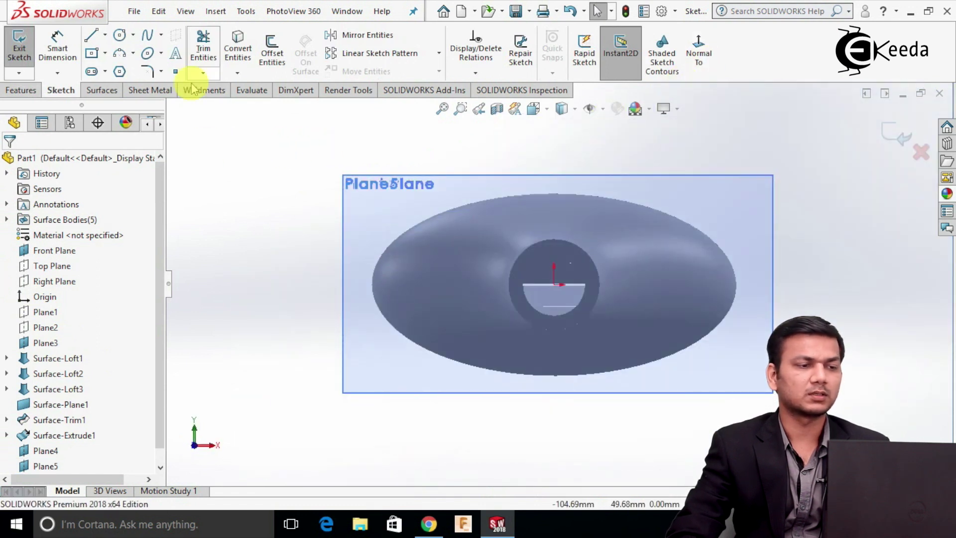
pyautogui.click(247, 47)
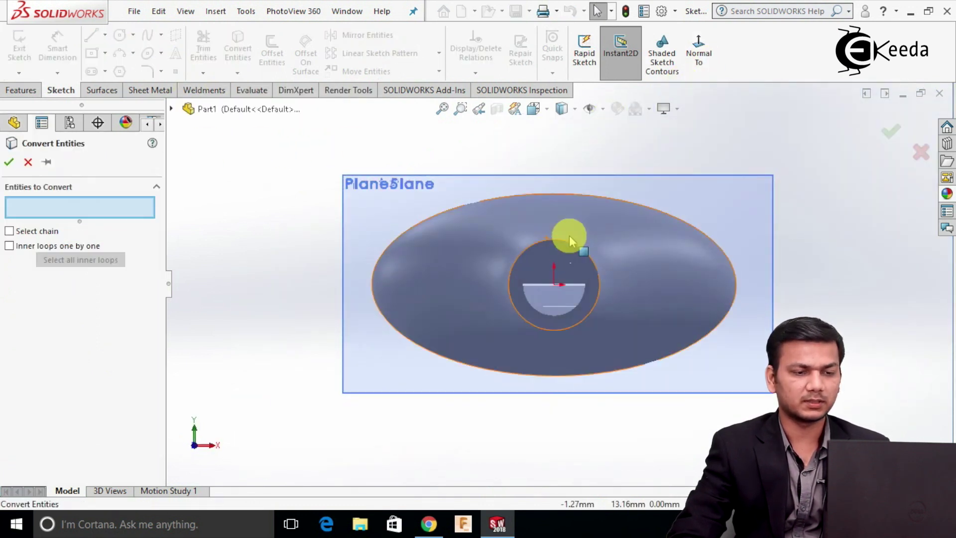
pyautogui.click(576, 251)
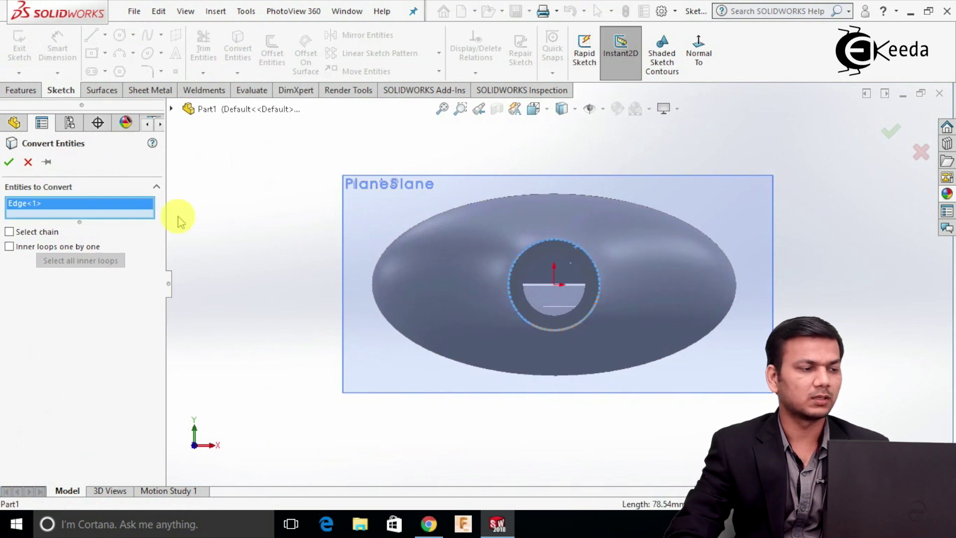
pyautogui.click(8, 163)
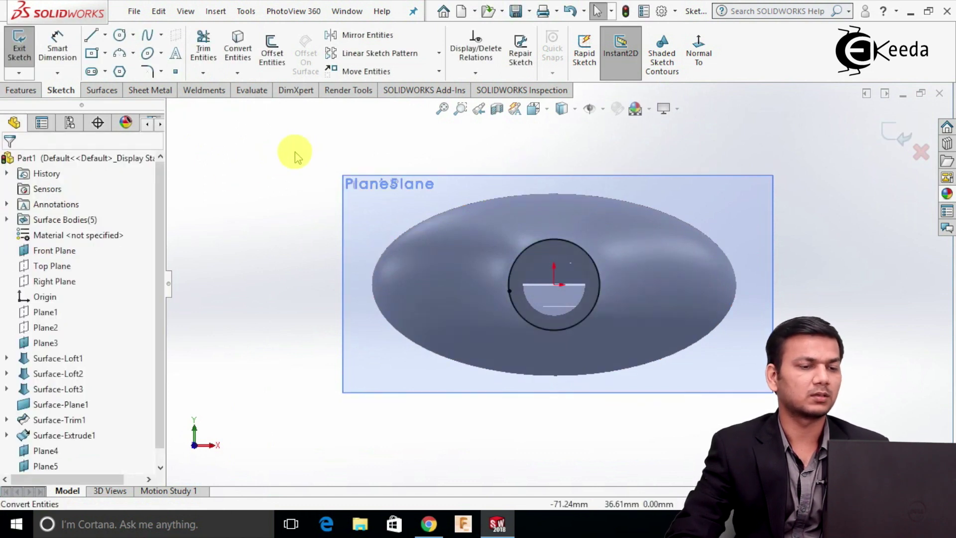
# - Sketch a small circle centred on the uppermost point of the converted circle
pyautogui.click(120, 36)
pyautogui.scroll(-4, 580, 261)
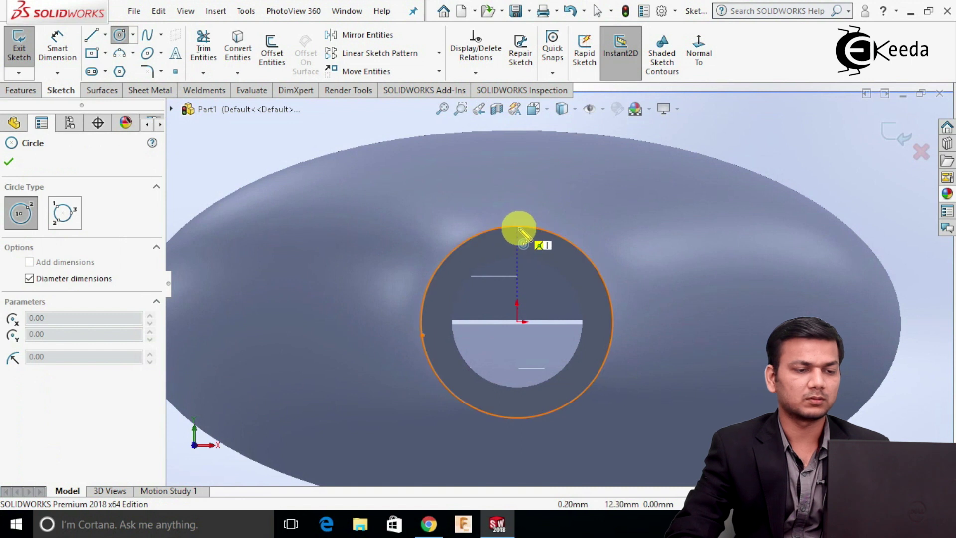
pyautogui.click(516, 226)
pyautogui.click(528, 213)
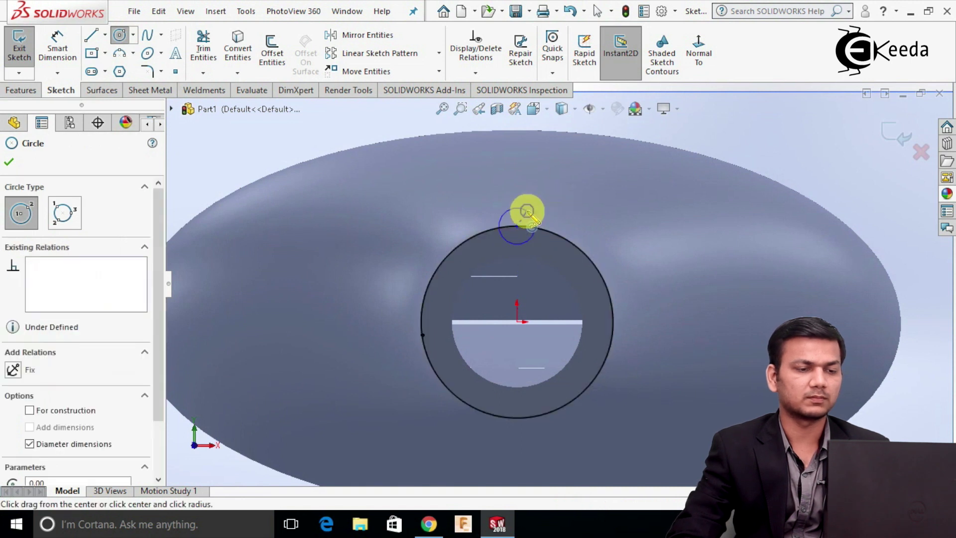
pyautogui.rightClick(523, 208)
pyautogui.click(555, 217)
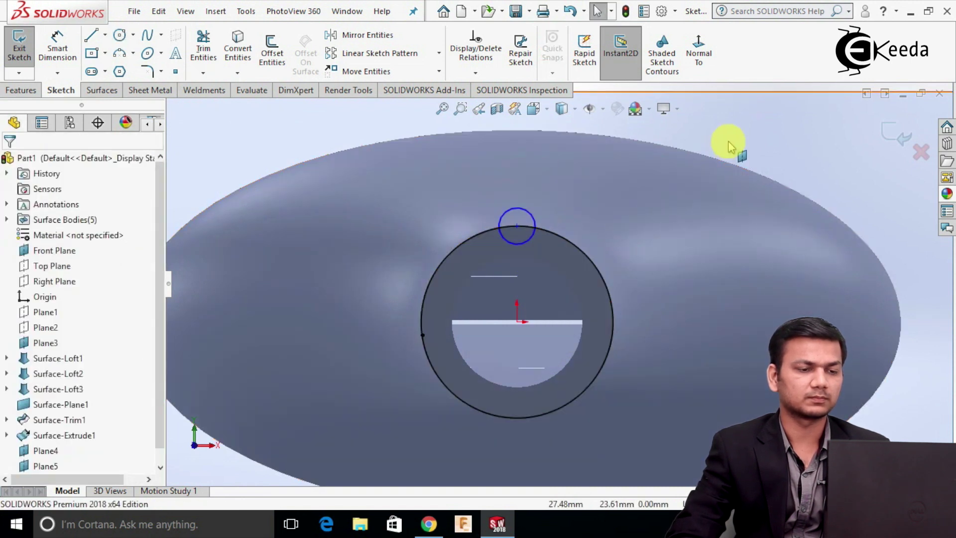
pyautogui.press('f')
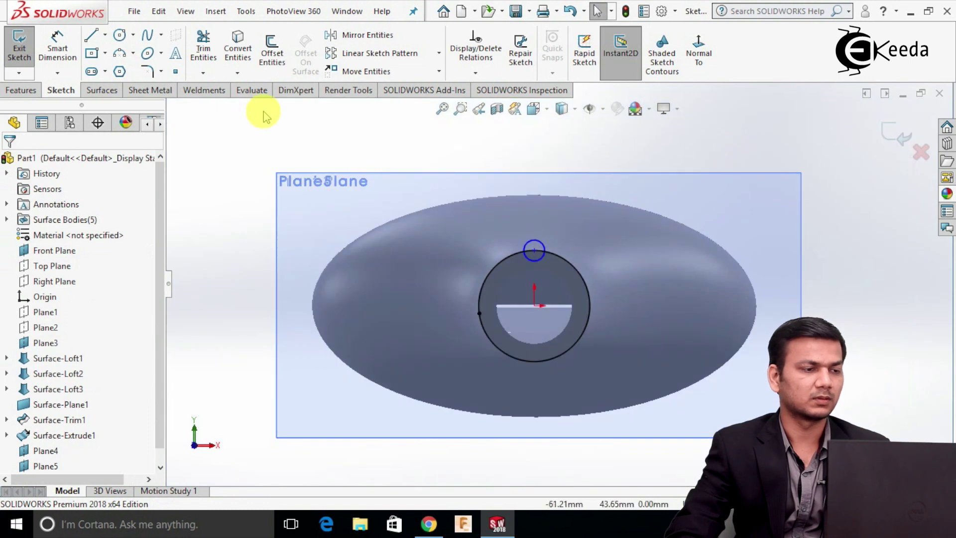
# - Trim away the part of the small circle lying inside the converted circle, leaving only the outer arc
pyautogui.click(203, 50)
pyautogui.scroll(-5, 558, 285)
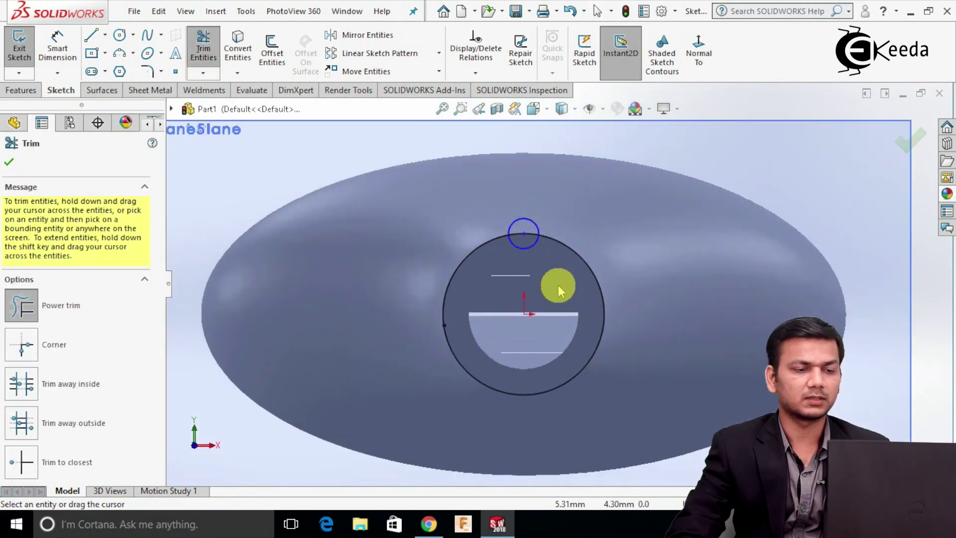
pyautogui.click(510, 240)
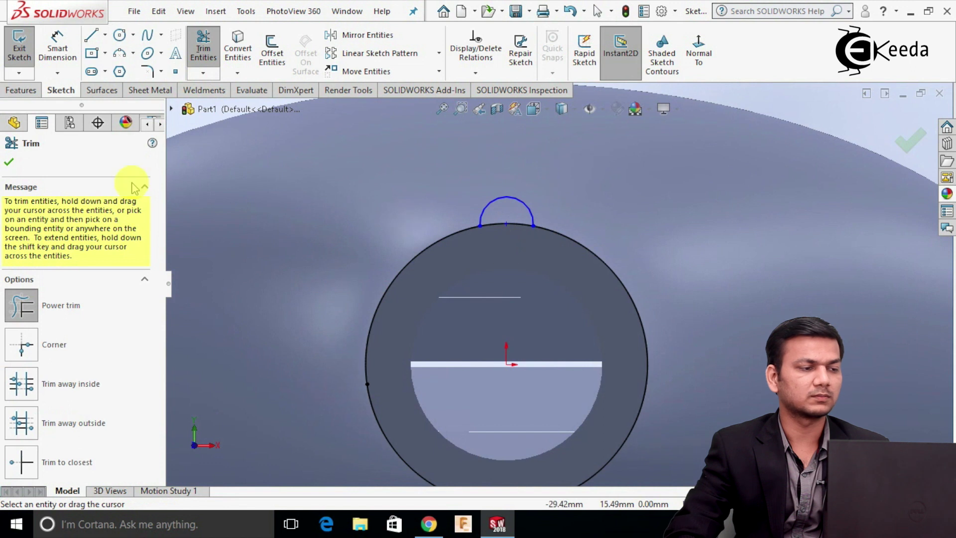
pyautogui.click(8, 164)
pyautogui.press('f')
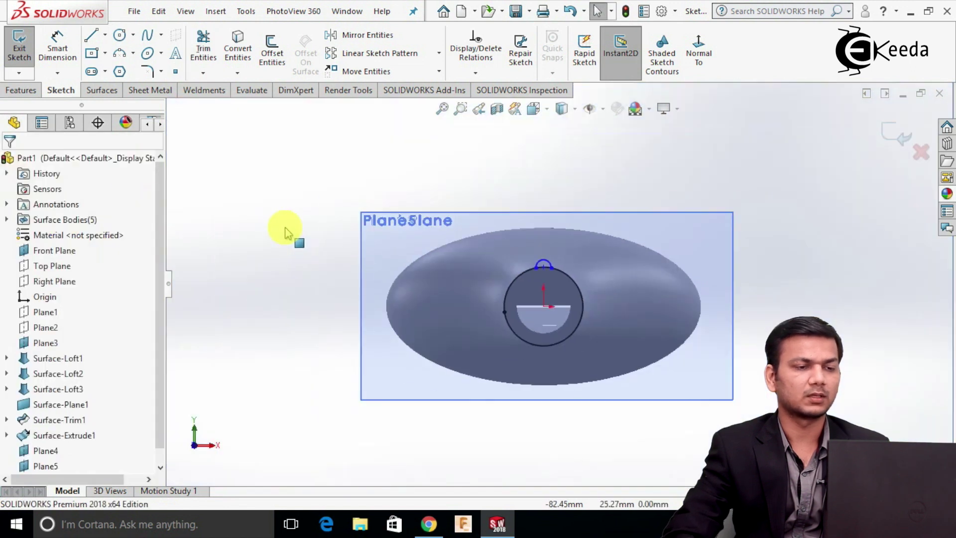
# - Set up a circular sketch pattern of the trimmed arc about the origin, equally spaced over 360 degrees
pyautogui.click(438, 53)
pyautogui.click(432, 90)
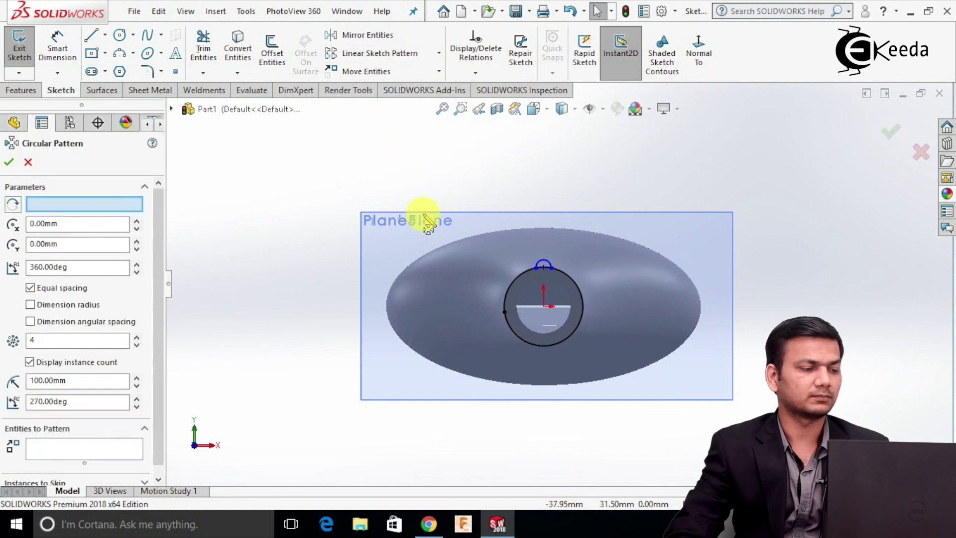
pyautogui.click(99, 451)
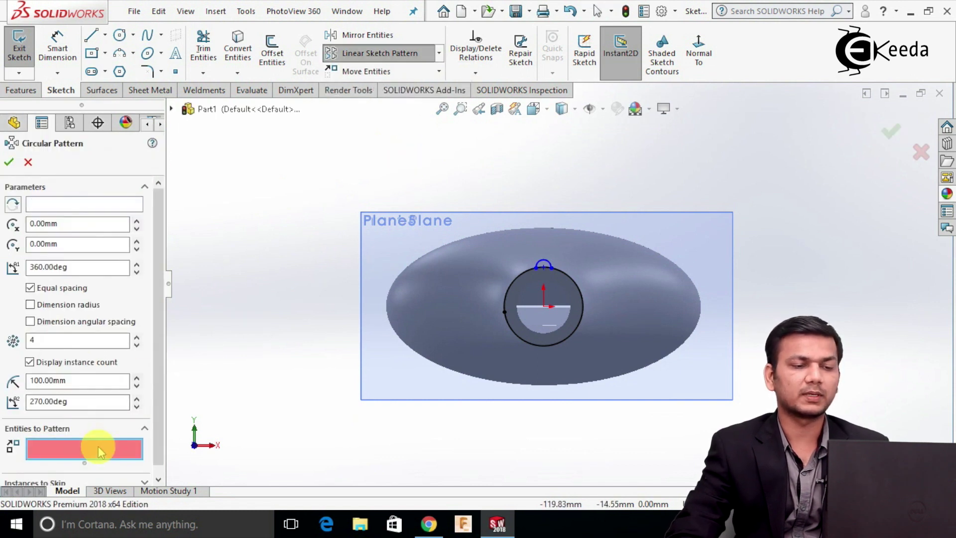
pyautogui.scroll(-5, 549, 265)
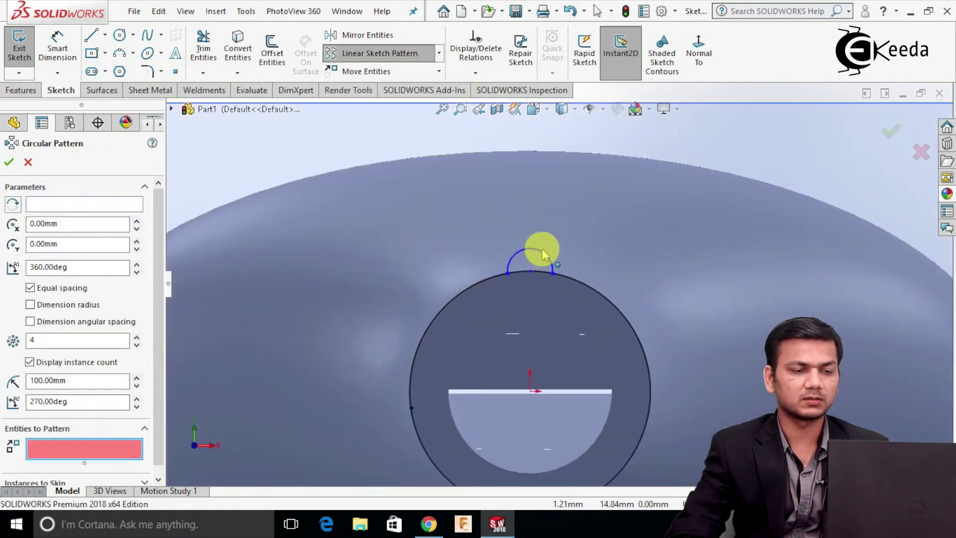
pyautogui.click(542, 256)
pyautogui.scroll(3, 551, 284)
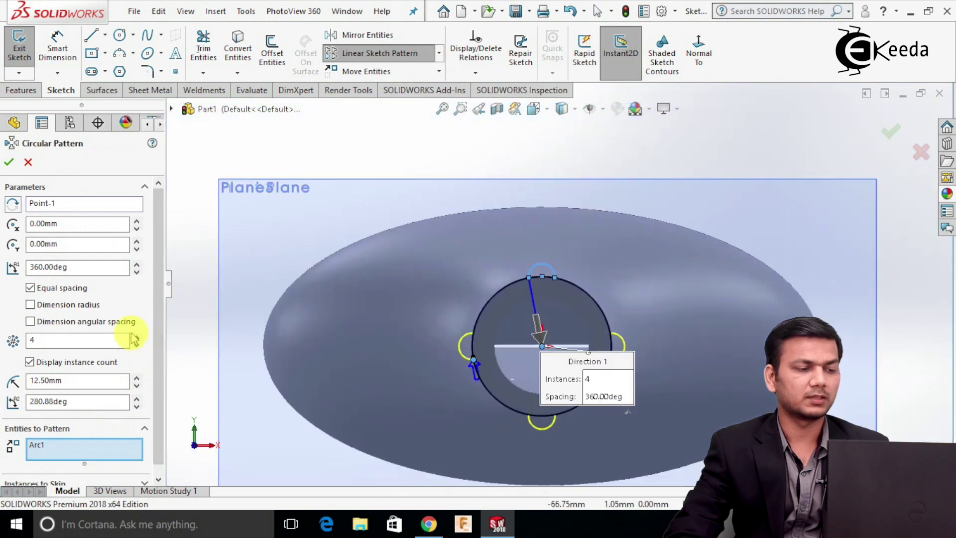
# - Set the circular pattern's instance count to 11 and create it
pyautogui.click(136, 336)
pyautogui.click(136, 336)
pyautogui.click(136, 337)
pyautogui.click(136, 336)
pyautogui.click(136, 336)
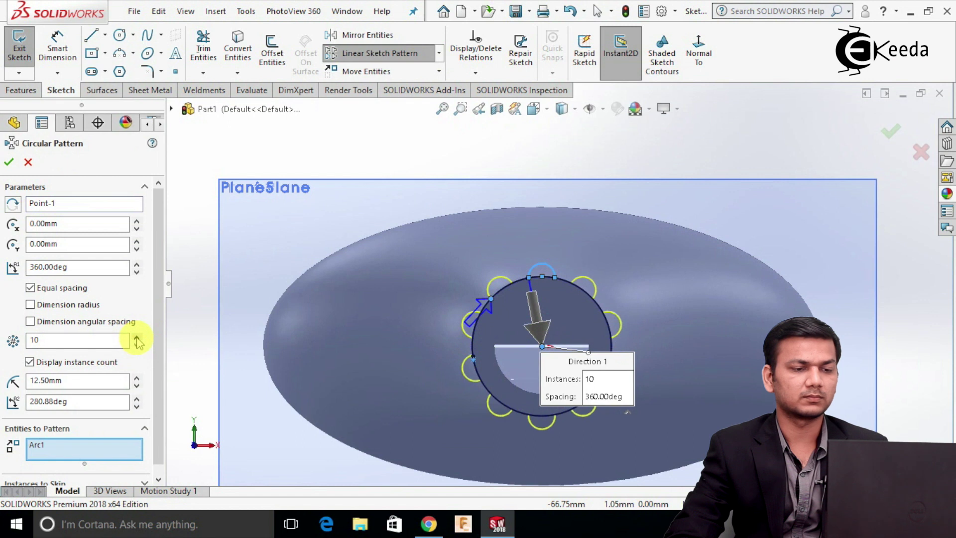
pyautogui.click(137, 337)
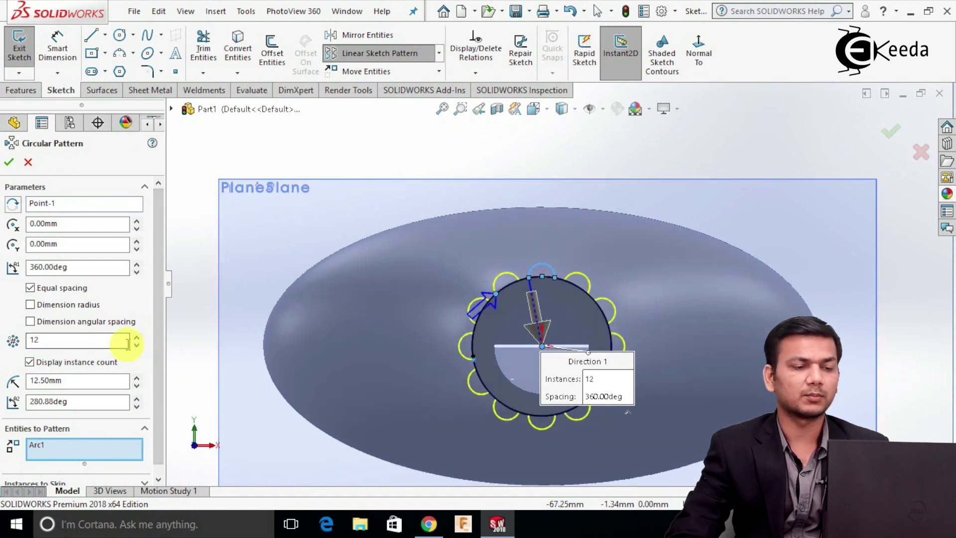
pyautogui.click(137, 337)
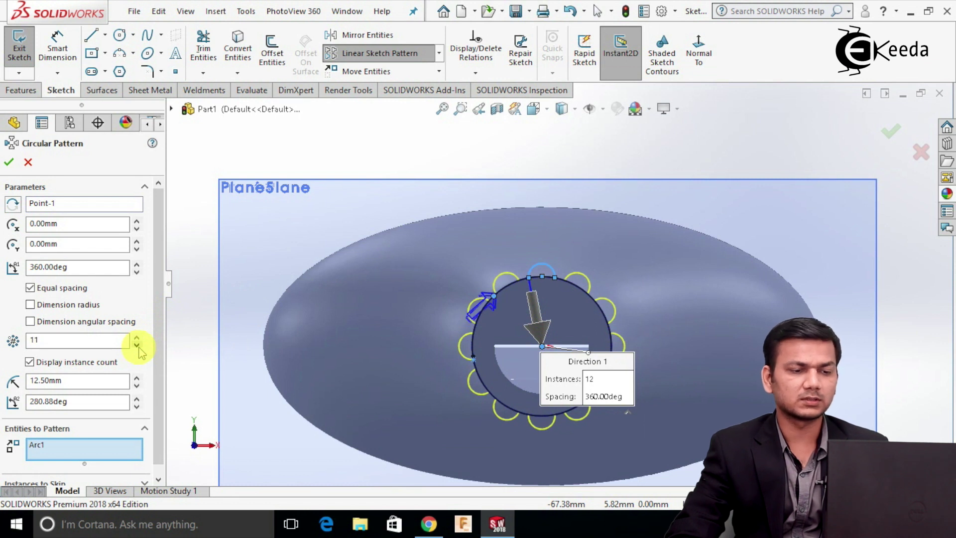
pyautogui.scroll(3, 568, 284)
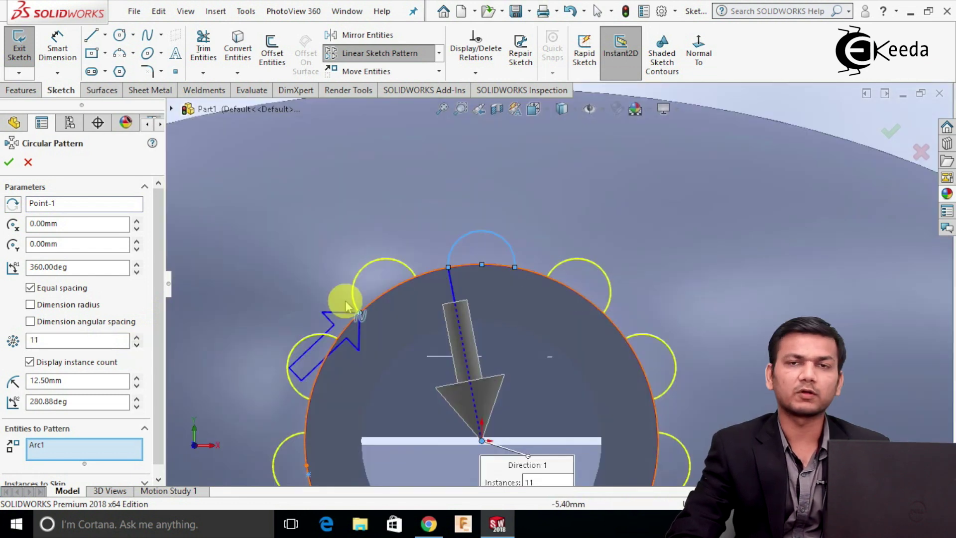
pyautogui.press('f')
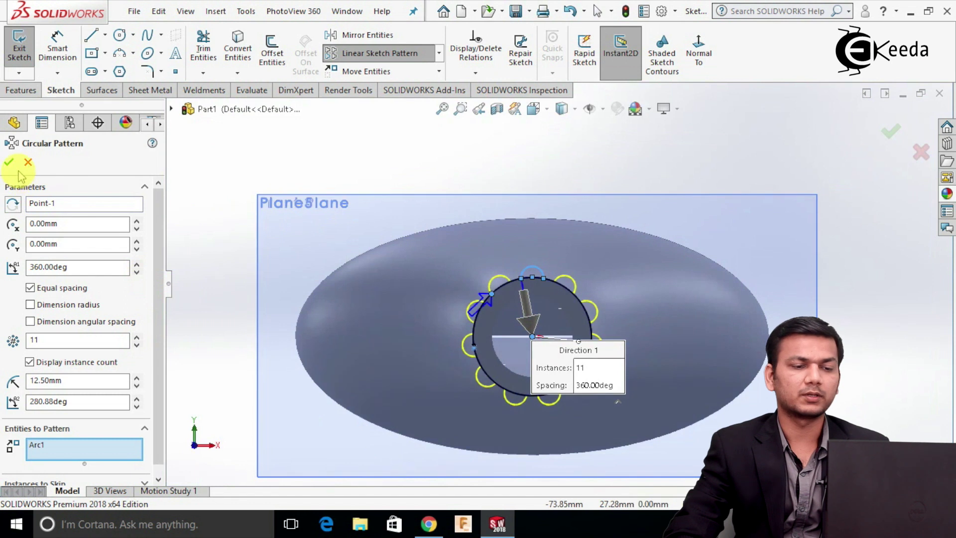
pyautogui.click(8, 163)
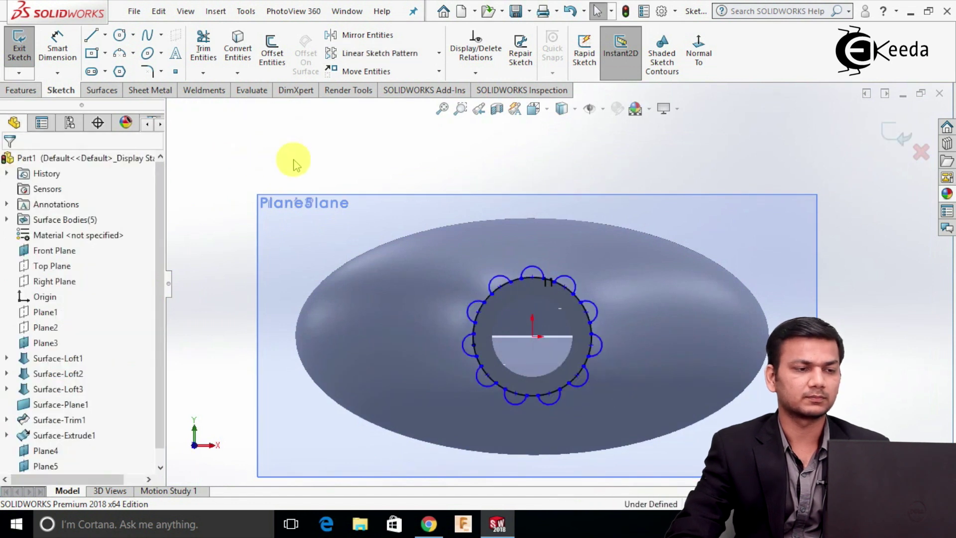
# - Change the converted circle beneath the patterned arcs to construction geometry
pyautogui.scroll(3, 503, 299)
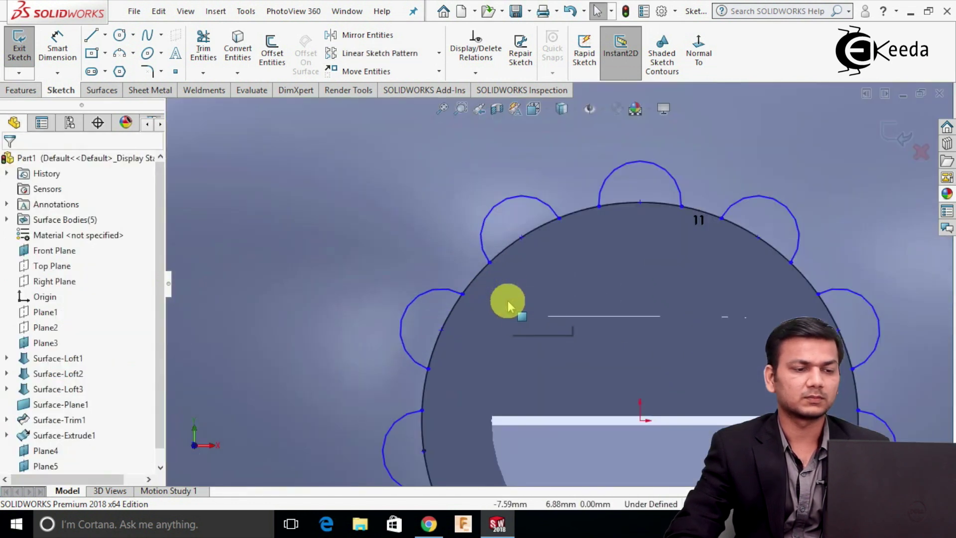
pyautogui.click(480, 278)
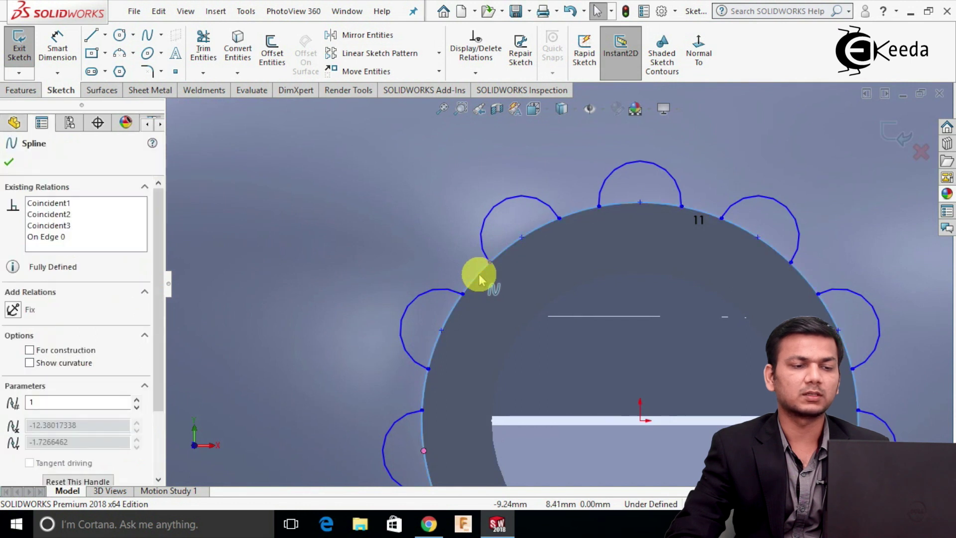
pyautogui.rightClick(480, 277)
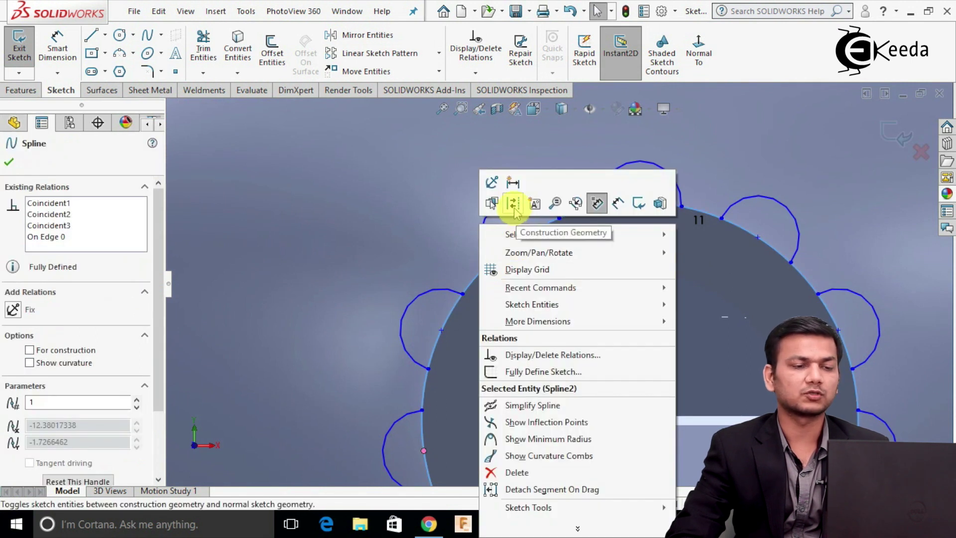
pyautogui.press('Escape')
pyautogui.scroll(-5, 523, 260)
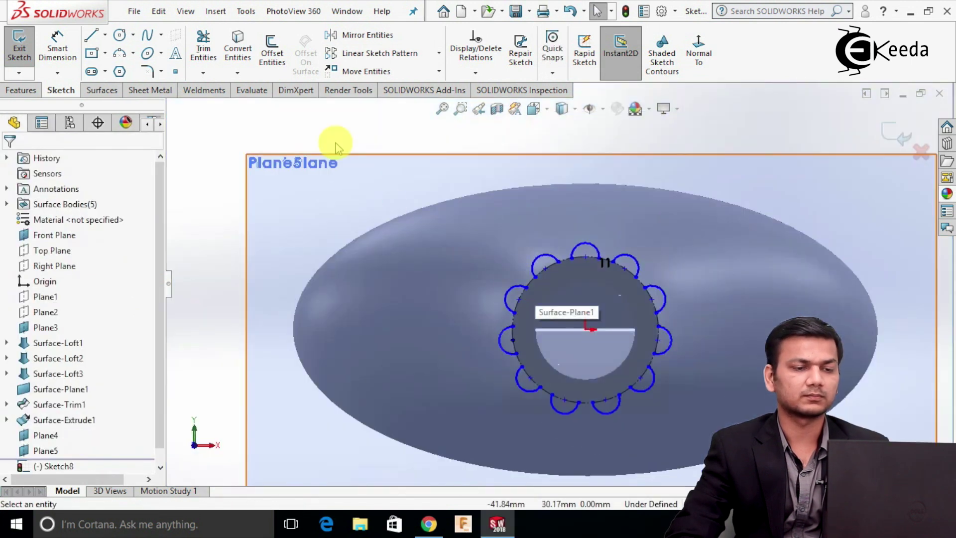
pyautogui.scroll(8, 632, 249)
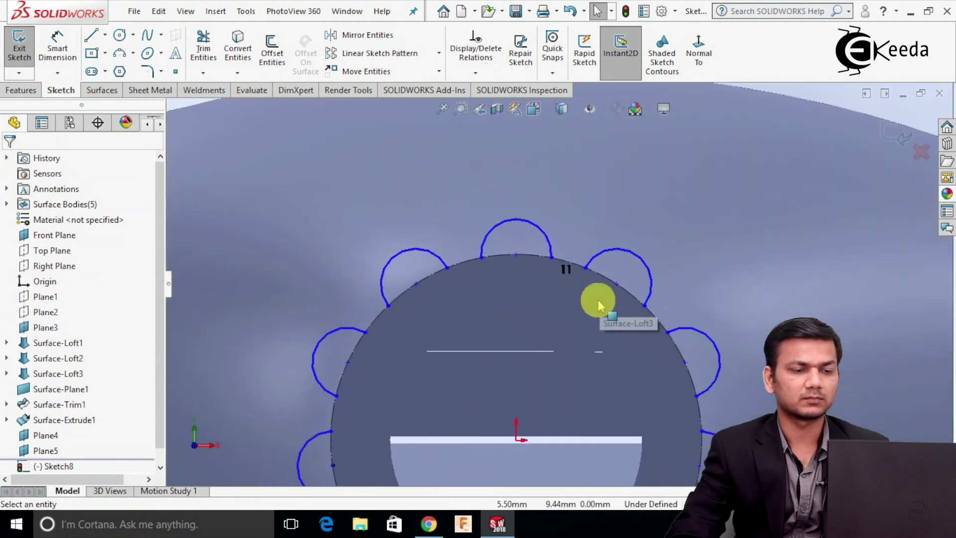
pyautogui.scroll(-8, 575, 284)
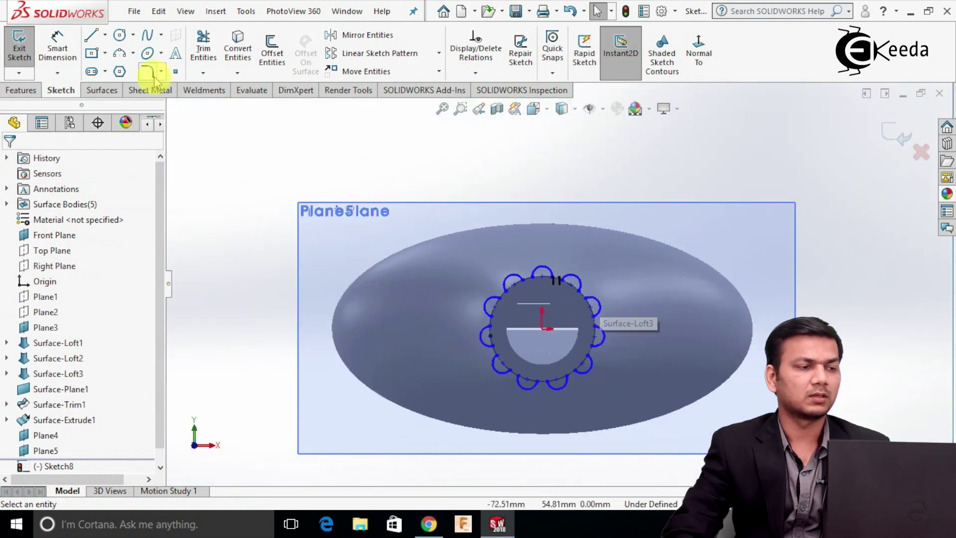
pyautogui.click(133, 53)
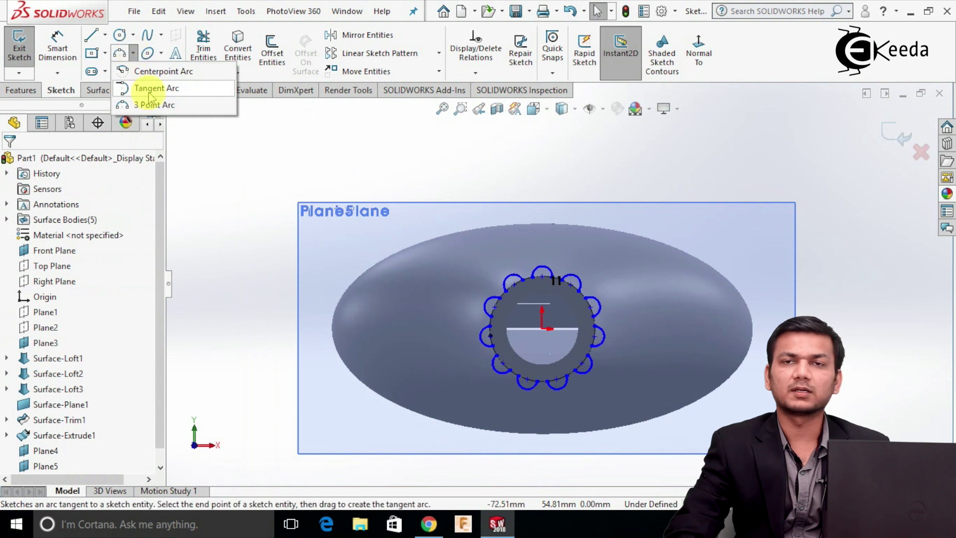
pyautogui.click(156, 73)
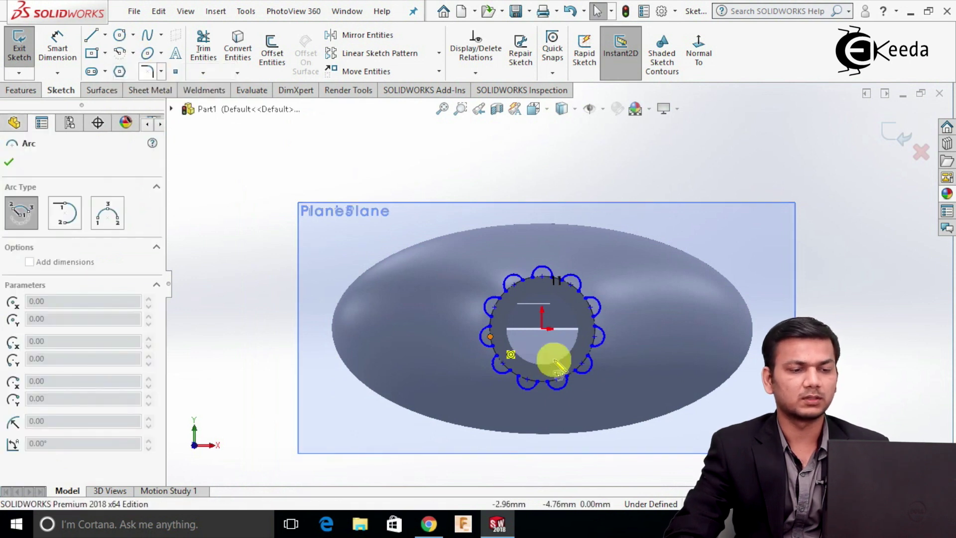
pyautogui.scroll(3, 552, 349)
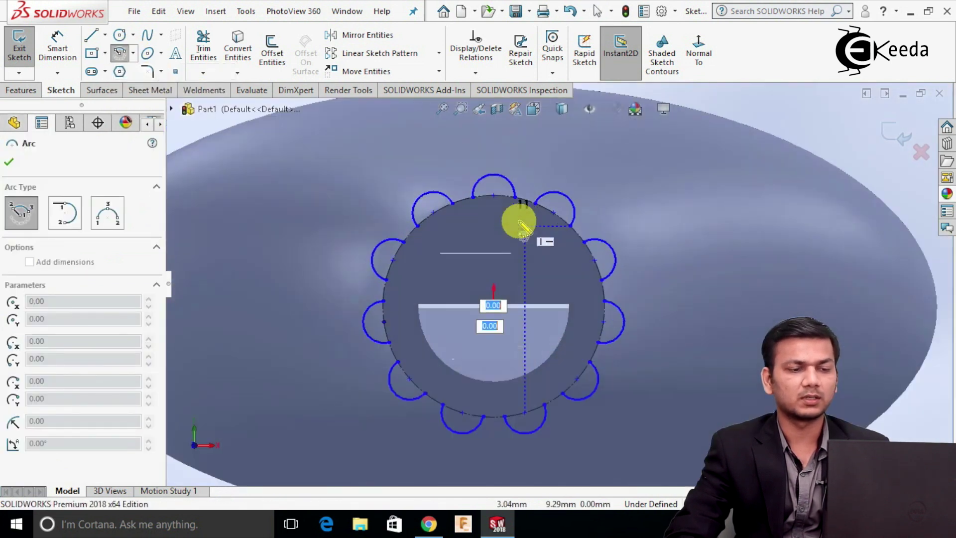
pyautogui.scroll(5, 519, 207)
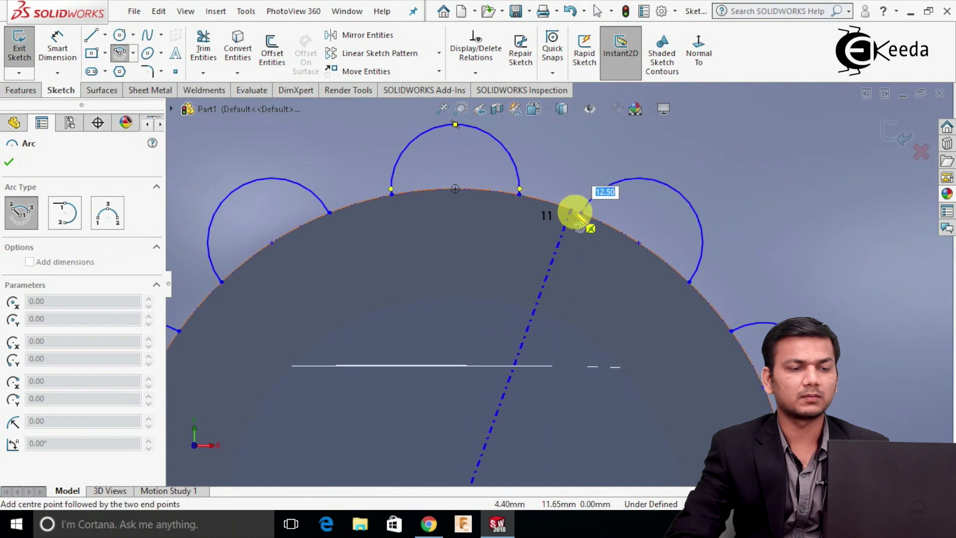
pyautogui.rightClick(575, 204)
pyautogui.click(616, 227)
pyautogui.press('Escape')
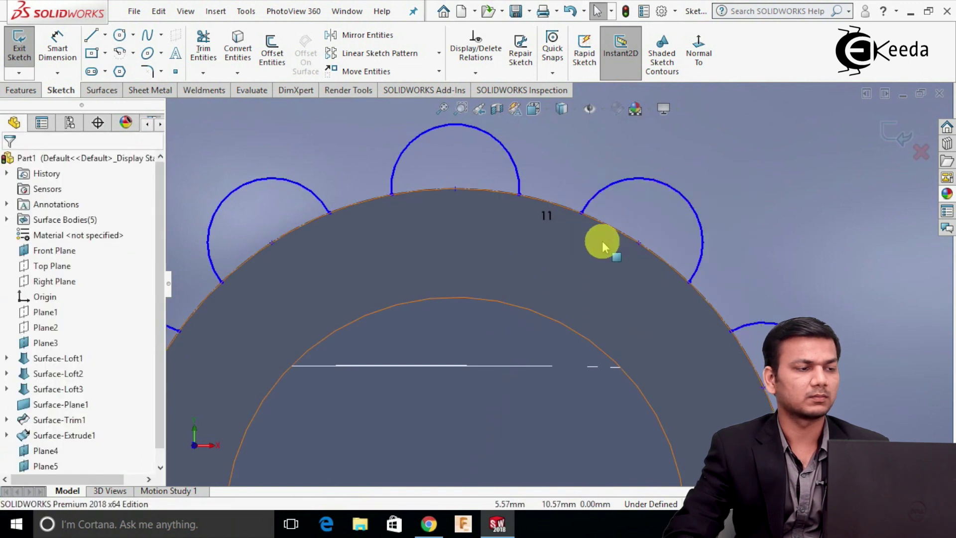
# - Draw a centre-point arc about the origin, bridging the gap between the top scallop and its neighbour on the construction circle
pyautogui.click(127, 56)
pyautogui.scroll(-3, 557, 282)
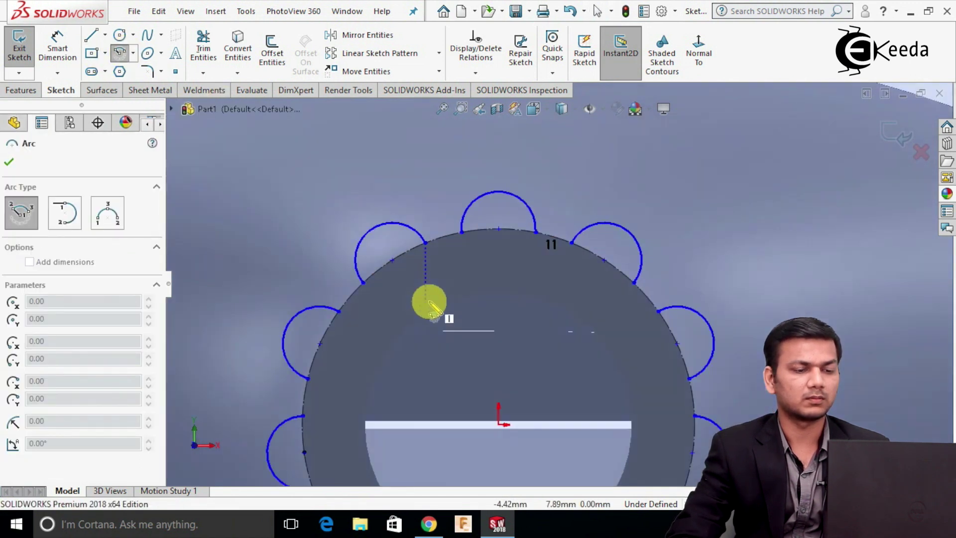
pyautogui.click(499, 424)
pyautogui.scroll(-3, 549, 281)
pyautogui.click(536, 232)
pyautogui.click(581, 241)
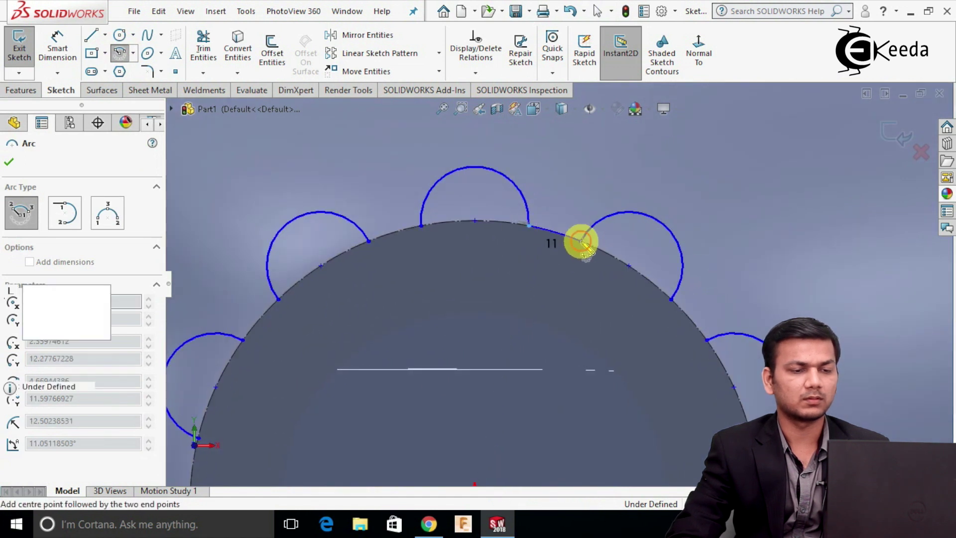
pyautogui.rightClick(581, 241)
pyautogui.click(603, 251)
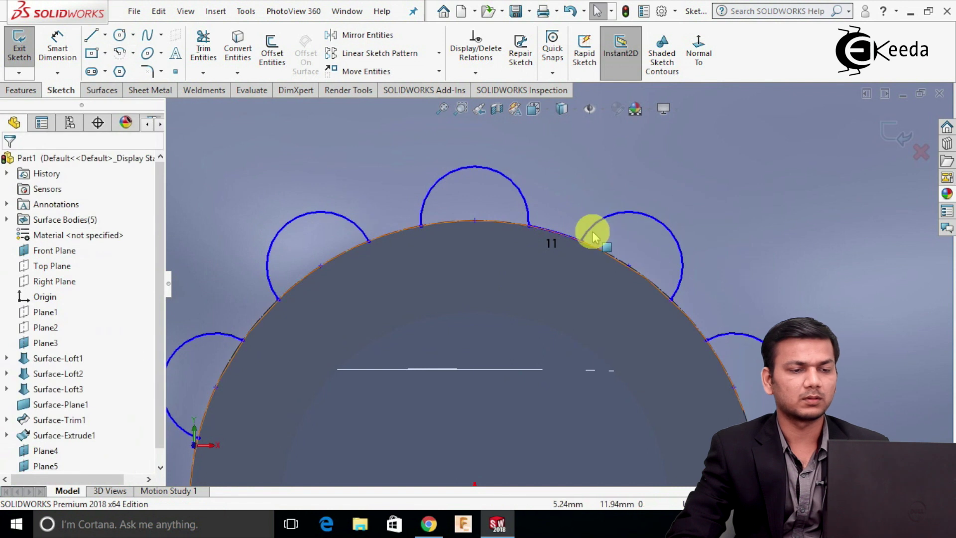
# - Set up a circular sketch pattern of the short bridging arc about the origin, equally spaced over 360 degrees
pyautogui.scroll(1, 548, 270)
pyautogui.scroll(-2, 552, 258)
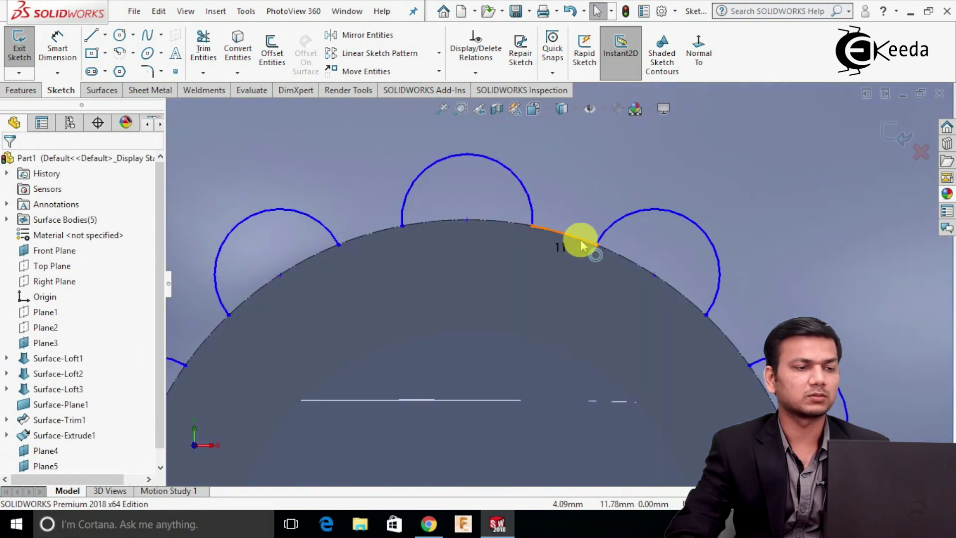
pyautogui.scroll(3, 580, 249)
pyautogui.click(439, 52)
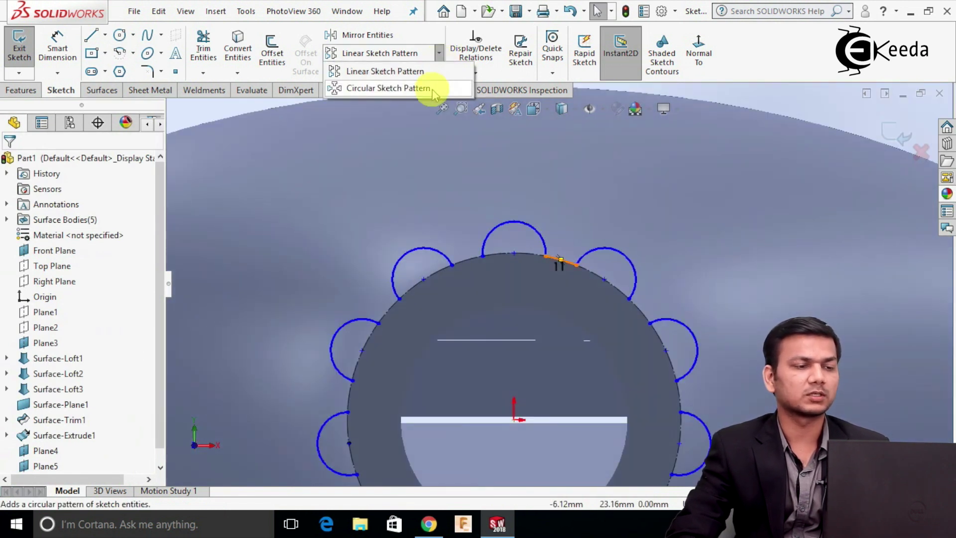
pyautogui.click(388, 88)
pyautogui.click(91, 447)
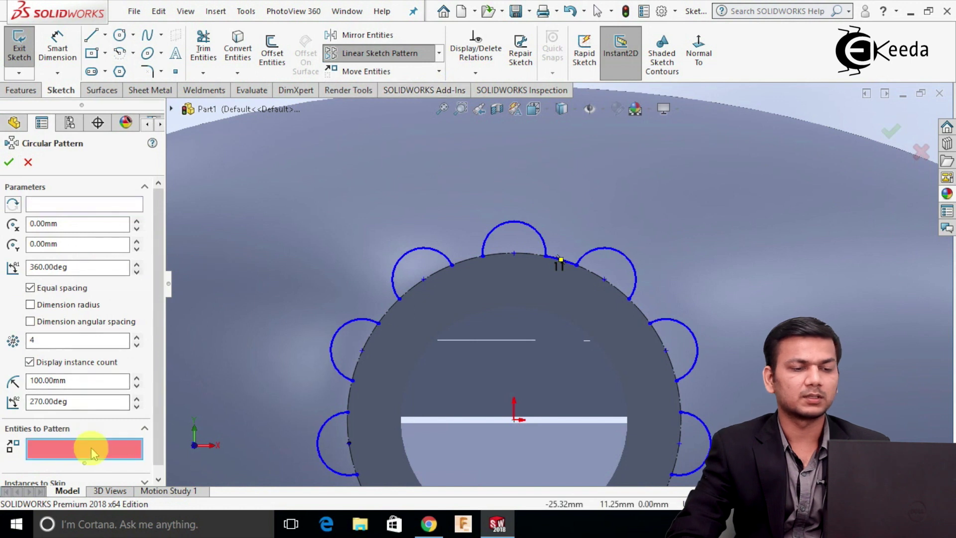
pyautogui.scroll(-2, 557, 264)
pyautogui.click(547, 272)
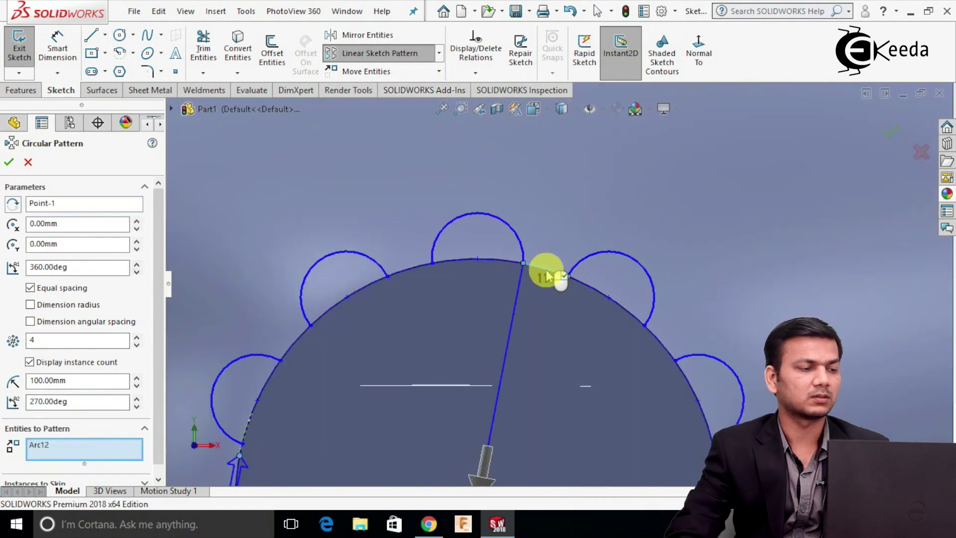
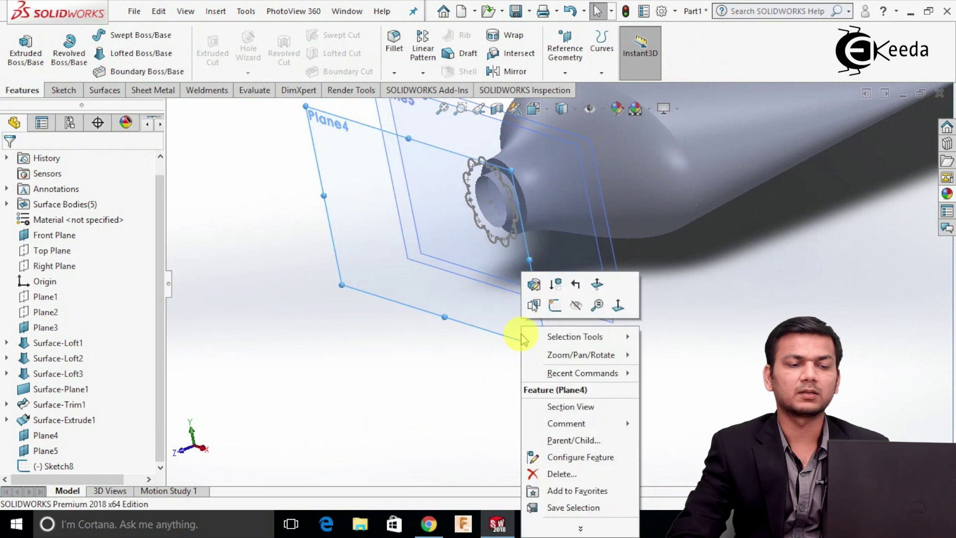
# - Start a sketch on Plane4, view it face-on, and convert the neck's inner circular edge into the sketch
pyautogui.click(553, 308)
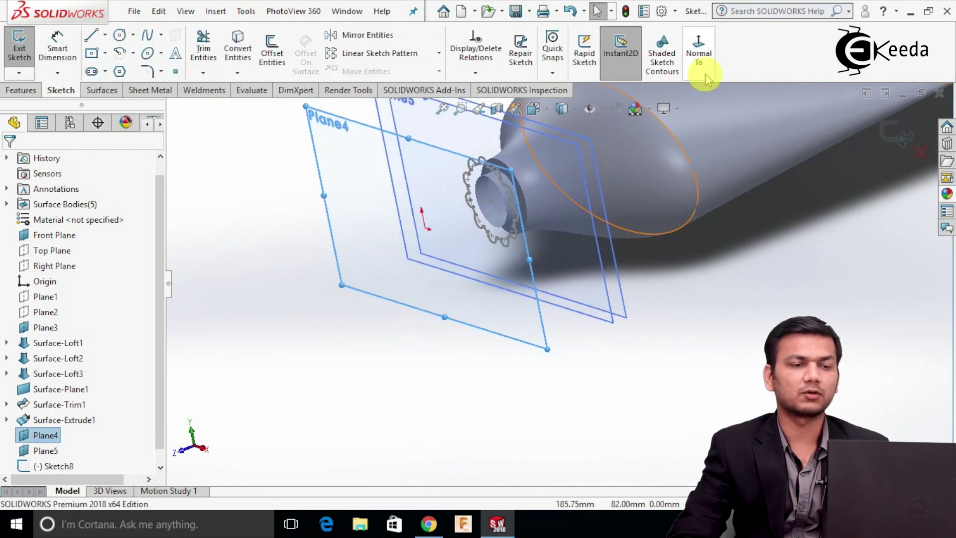
pyautogui.click(705, 64)
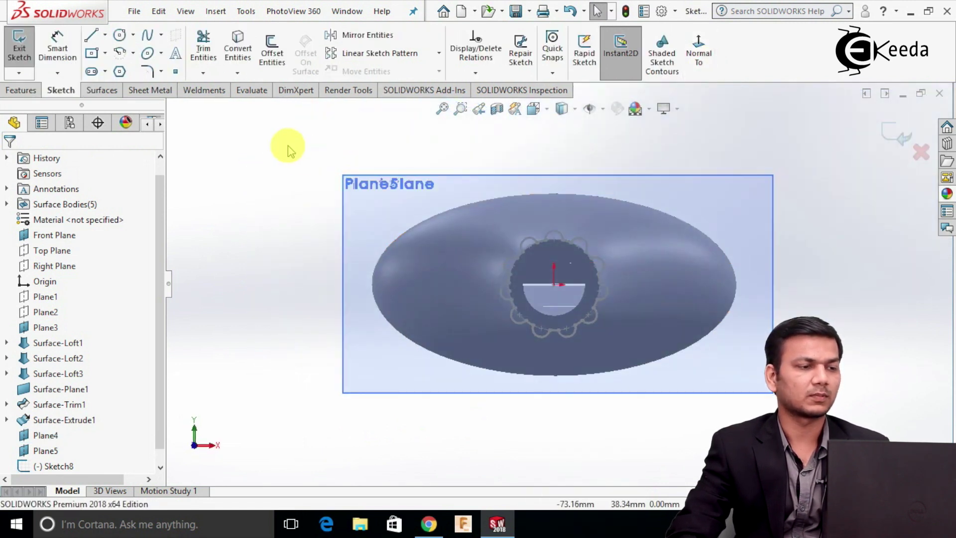
pyautogui.click(241, 52)
pyautogui.scroll(-5, 568, 262)
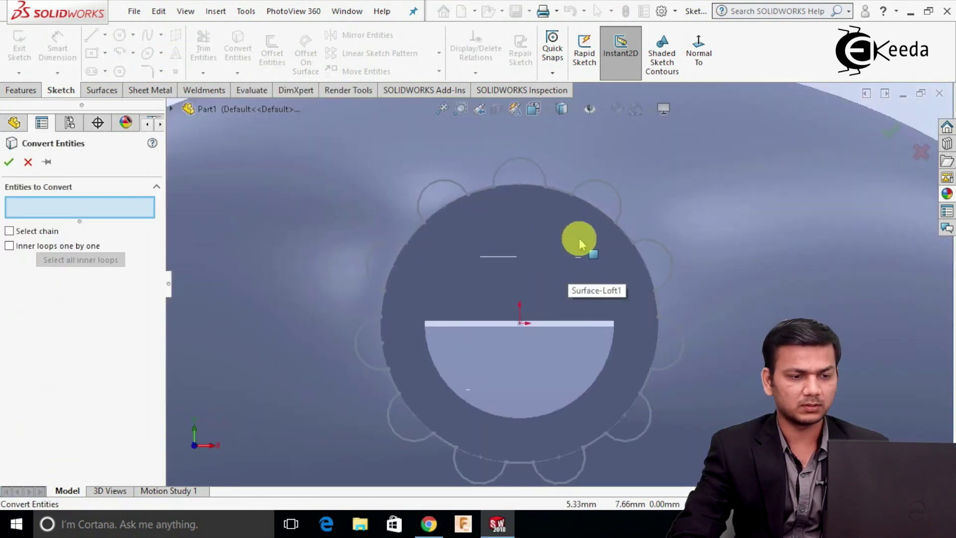
pyautogui.click(583, 249)
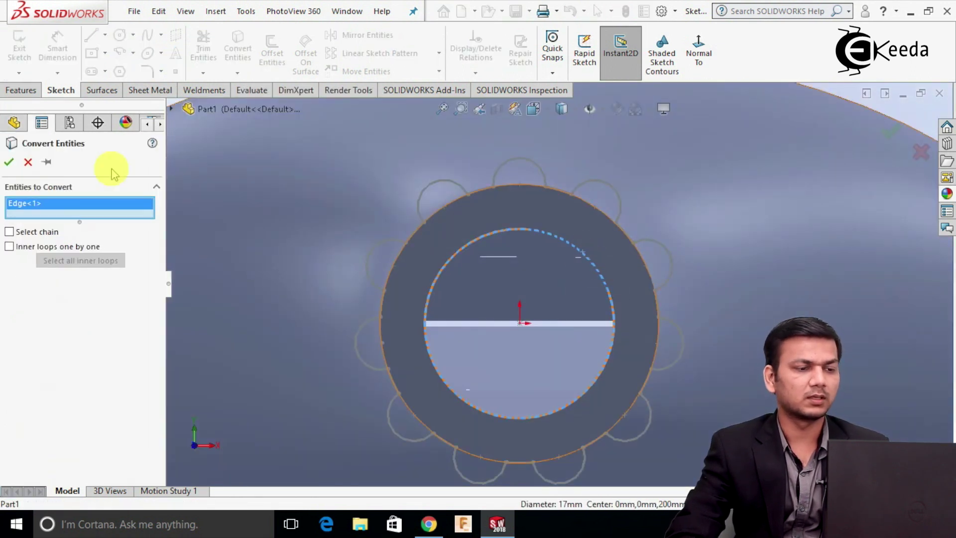
pyautogui.click(8, 162)
pyautogui.press('f')
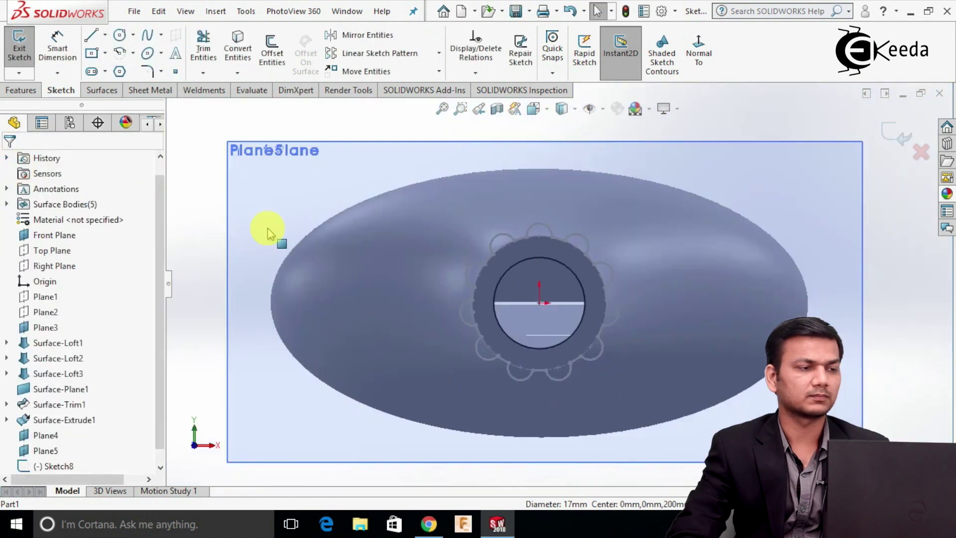
# - Draw a 4 mm diameter circle centred on the uppermost point of the converted circle
pyautogui.click(120, 36)
pyautogui.scroll(-3, 578, 301)
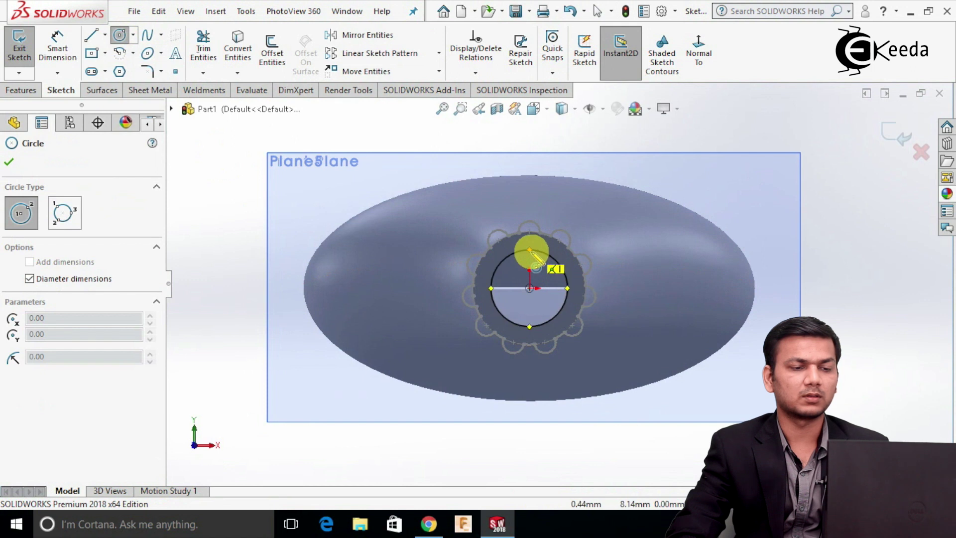
pyautogui.click(530, 249)
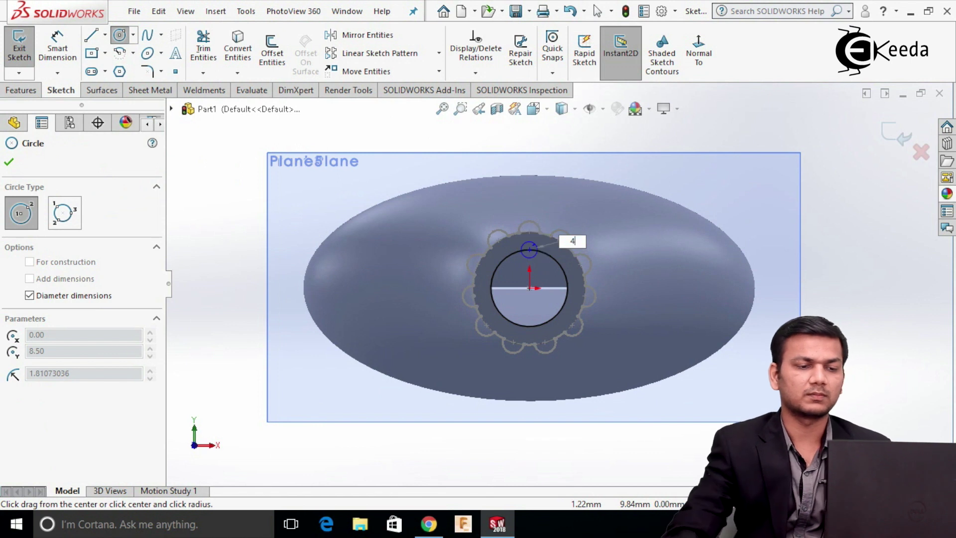
pyautogui.write('4')
pyautogui.click(535, 247)
pyautogui.rightClick(536, 246)
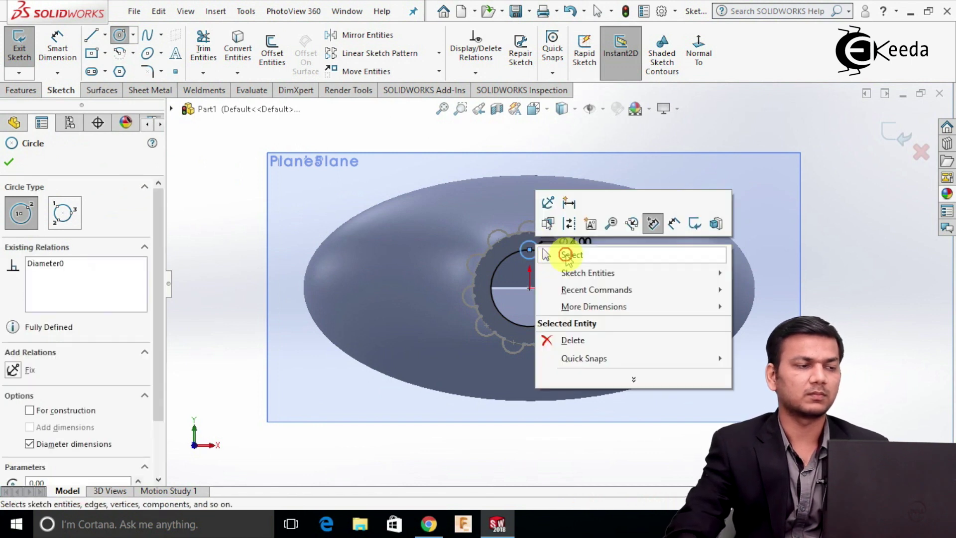
pyautogui.click(552, 253)
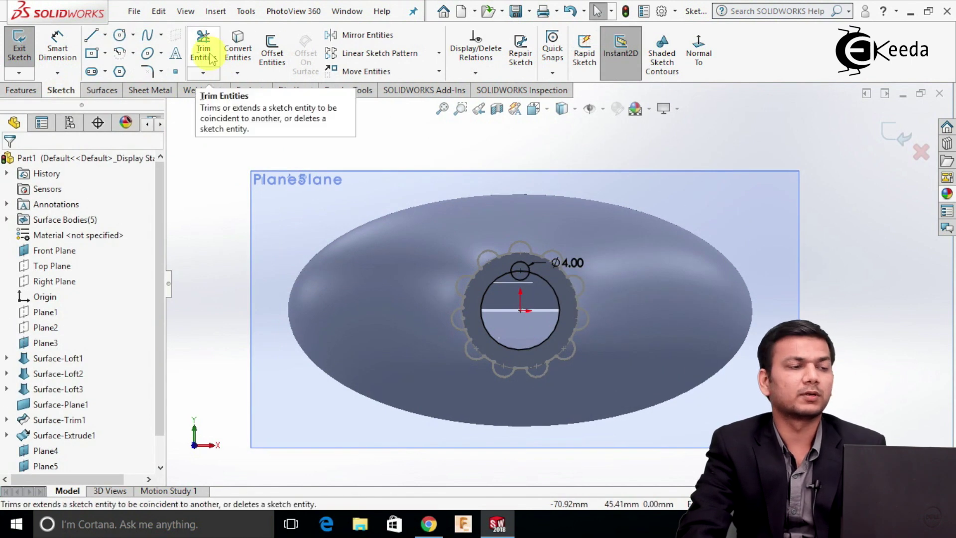
# - Trim away the part of the 4 mm circle lying inside the converted circle
pyautogui.click(212, 59)
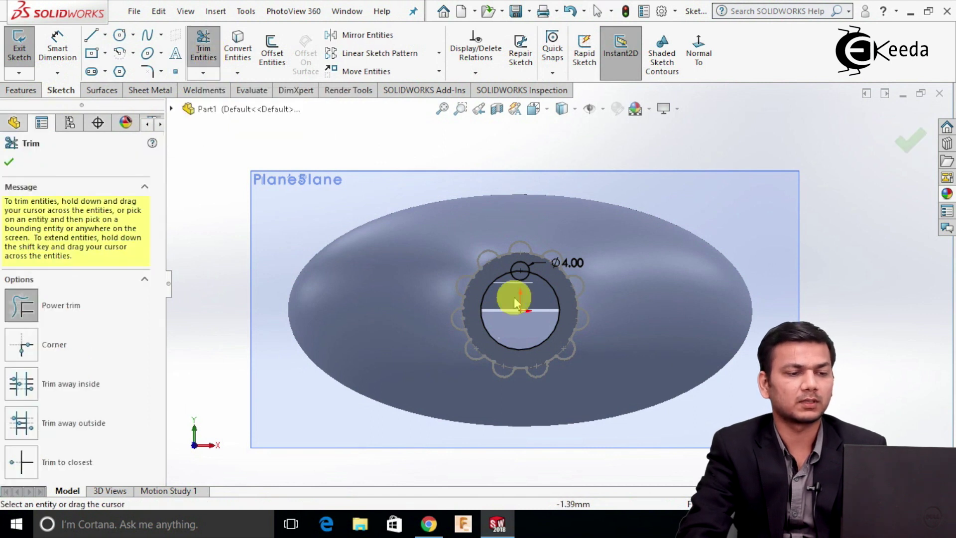
pyautogui.scroll(-5, 527, 271)
pyautogui.moveTo(575, 279)
pyautogui.mouseDown()
pyautogui.moveTo(533, 267)
pyautogui.moveTo(493, 279)
pyautogui.mouseUp()
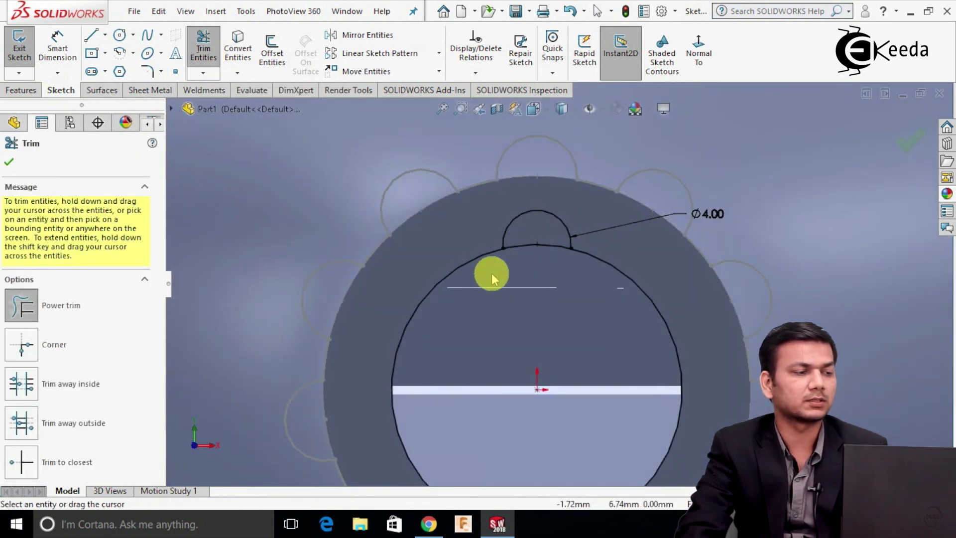
pyautogui.click(9, 162)
pyautogui.scroll(3, 305, 241)
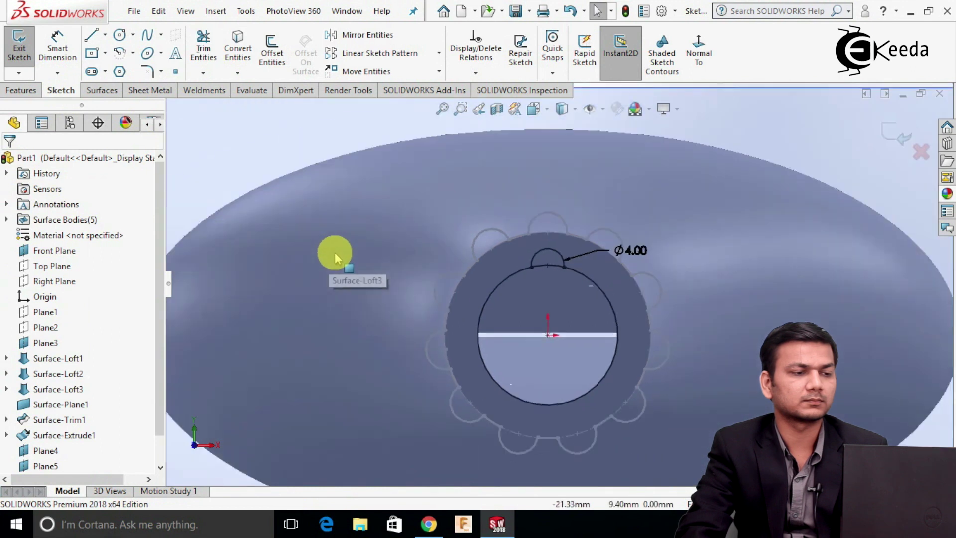
# - Change the converted inner circle on Plane4 to construction geometry
pyautogui.scroll(-2, 523, 278)
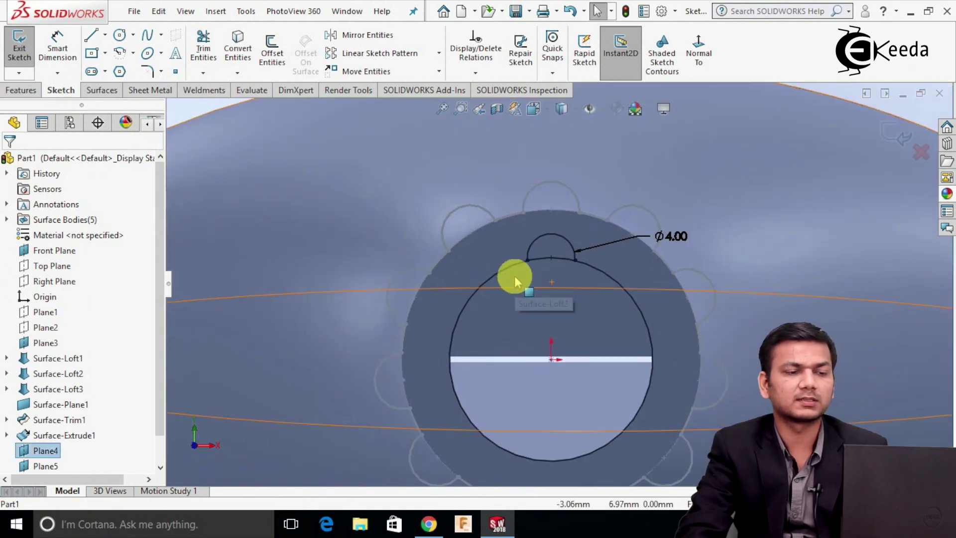
pyautogui.click(513, 271)
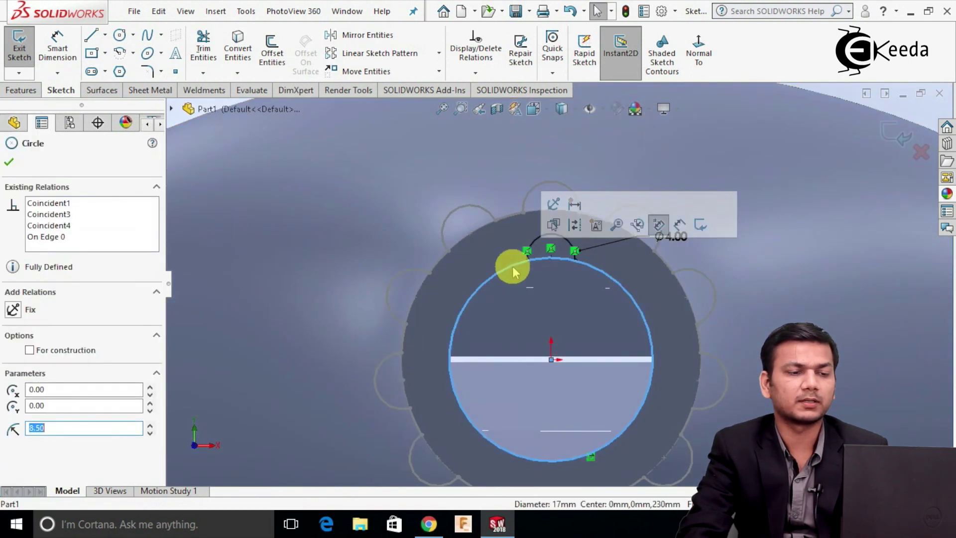
pyautogui.click(575, 226)
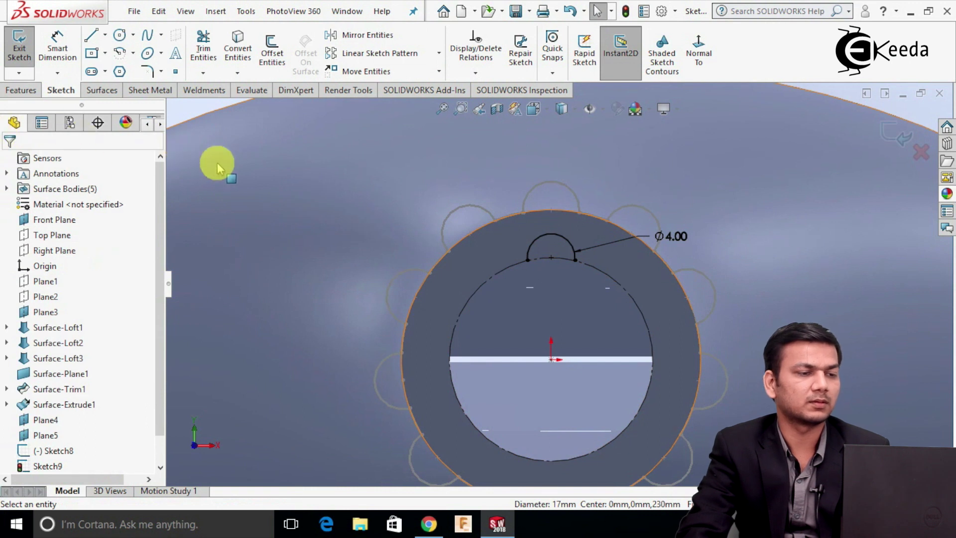
pyautogui.press('f')
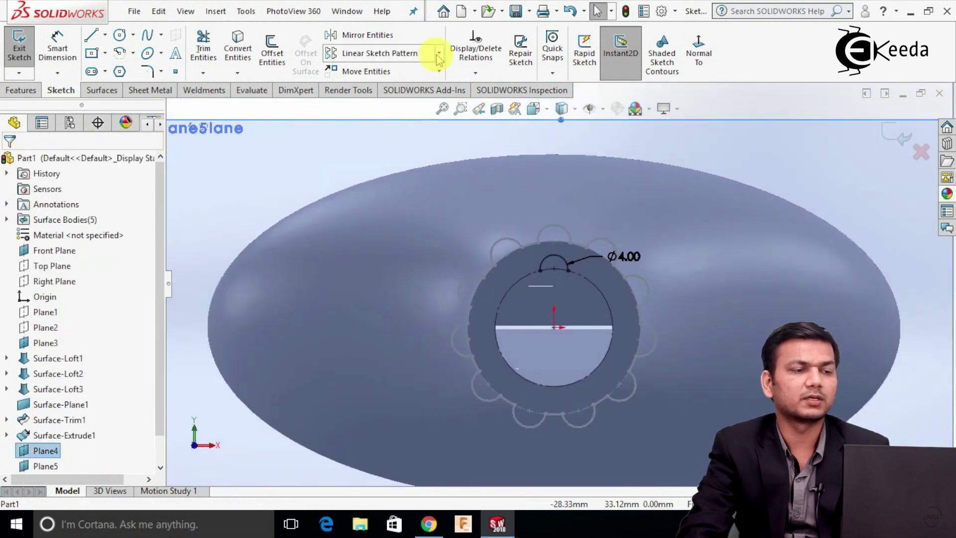
# - Set up a circular sketch pattern of the 4 mm arc about the origin, equally spaced over 360 degrees
pyautogui.click(438, 56)
pyautogui.click(407, 90)
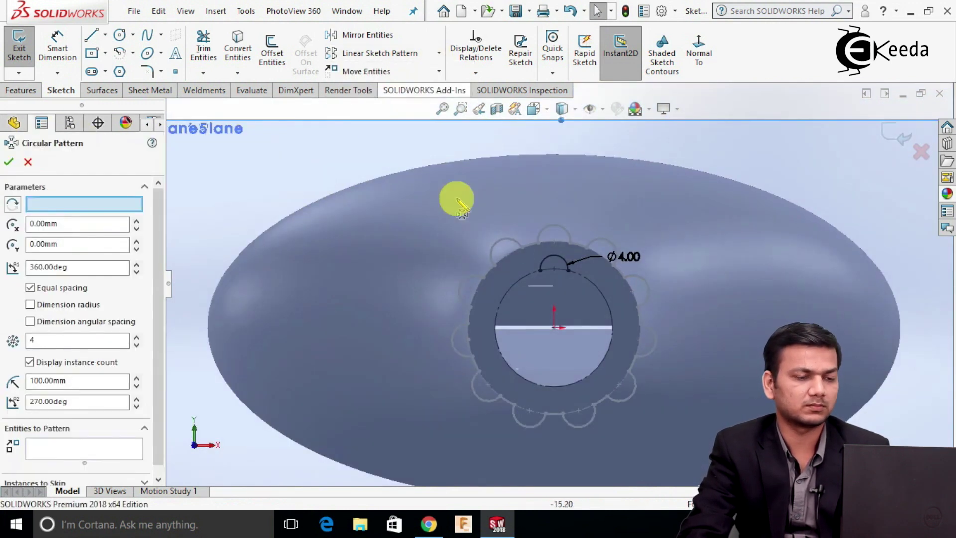
pyautogui.scroll(2, 559, 273)
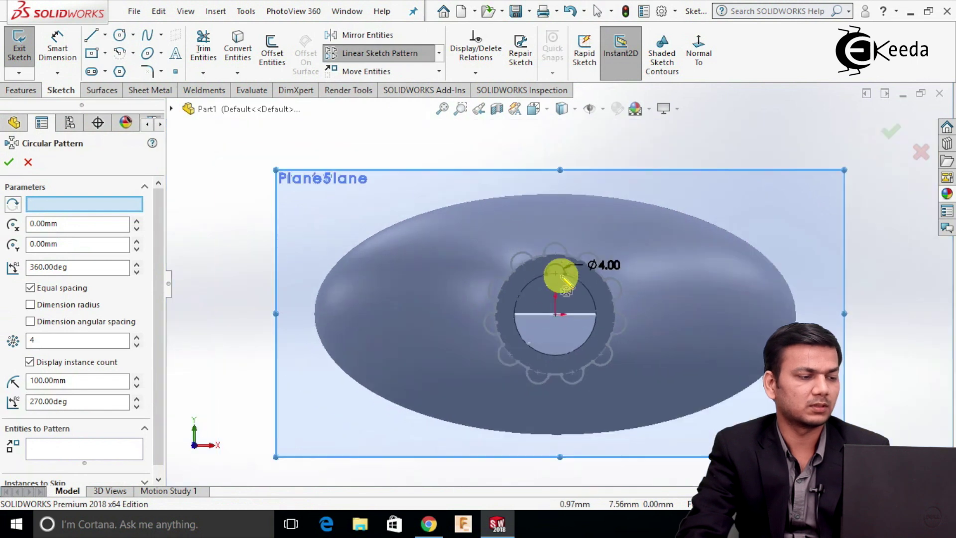
pyautogui.click(106, 450)
pyautogui.scroll(-3, 547, 274)
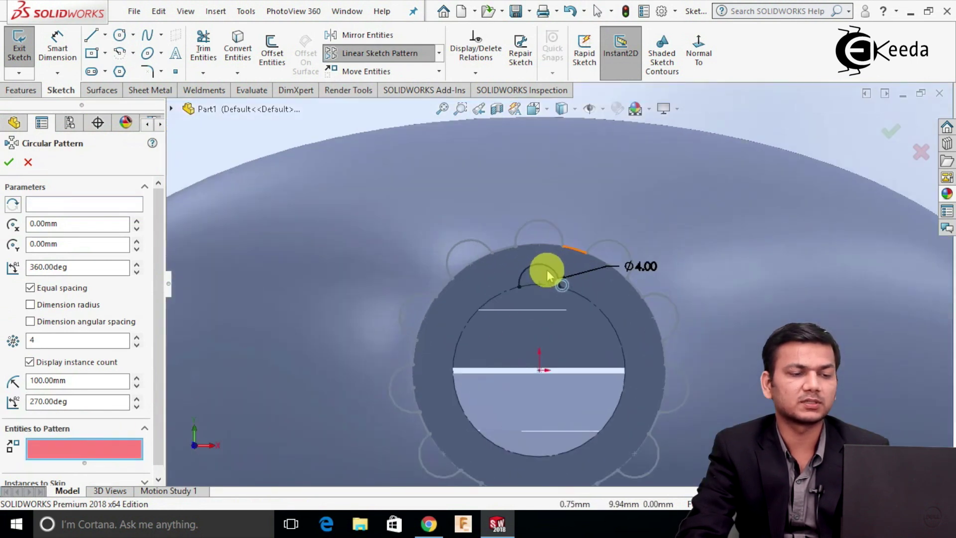
pyautogui.click(547, 272)
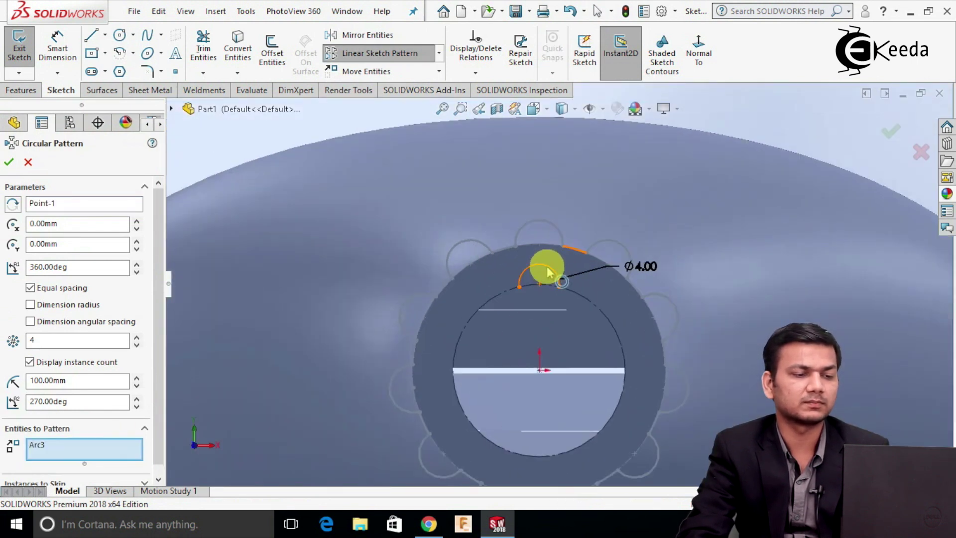
# - Set the 4 mm arc pattern's instance count to 11 and create it
pyautogui.click(137, 336)
pyautogui.click(137, 336)
pyautogui.click(138, 337)
pyautogui.click(138, 336)
pyautogui.click(137, 337)
pyautogui.click(137, 336)
pyautogui.click(137, 337)
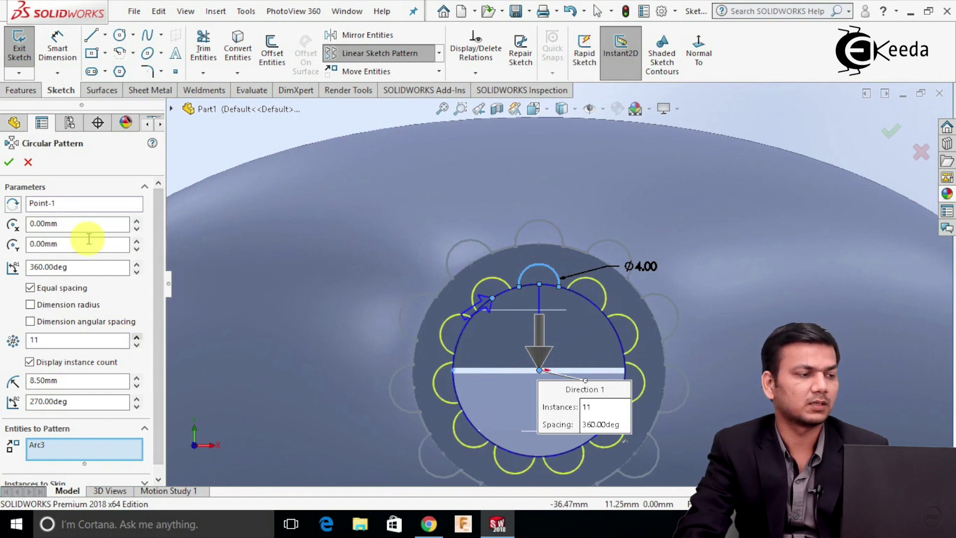
pyautogui.click(9, 163)
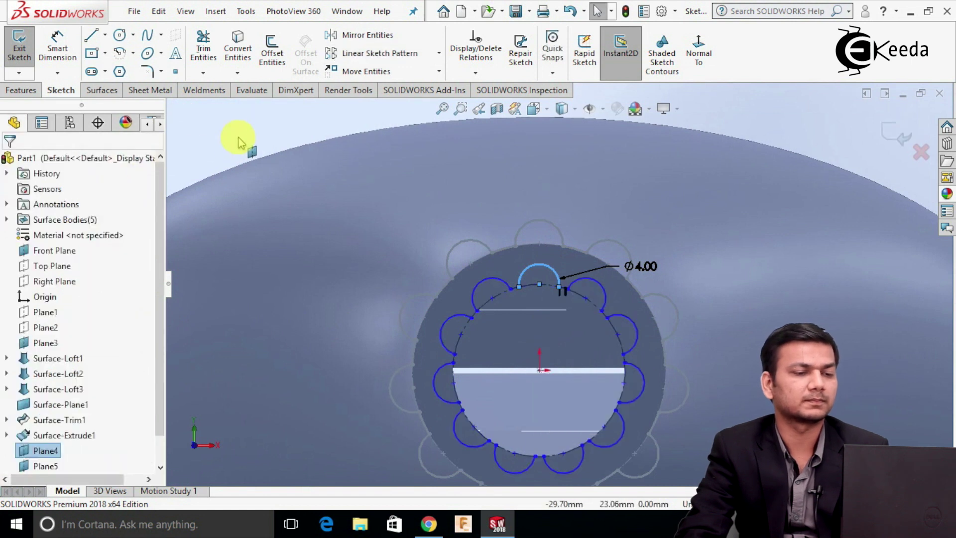
# - Try to bridge the gap between the 4 mm arc and the adjacent patterned arc with a centre-point arc about the origin
pyautogui.click(121, 58)
pyautogui.scroll(-3, 545, 398)
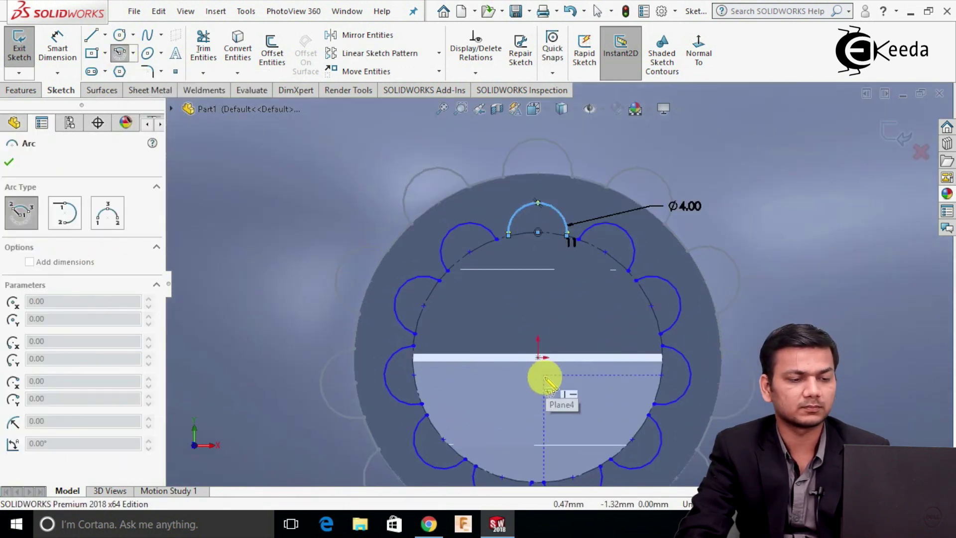
pyautogui.click(538, 357)
pyautogui.scroll(-3, 568, 234)
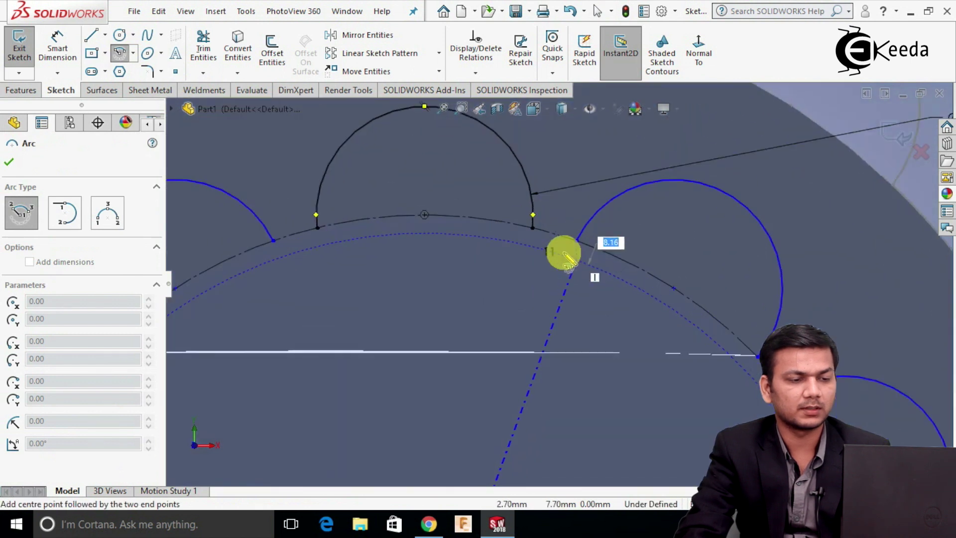
pyautogui.click(533, 227)
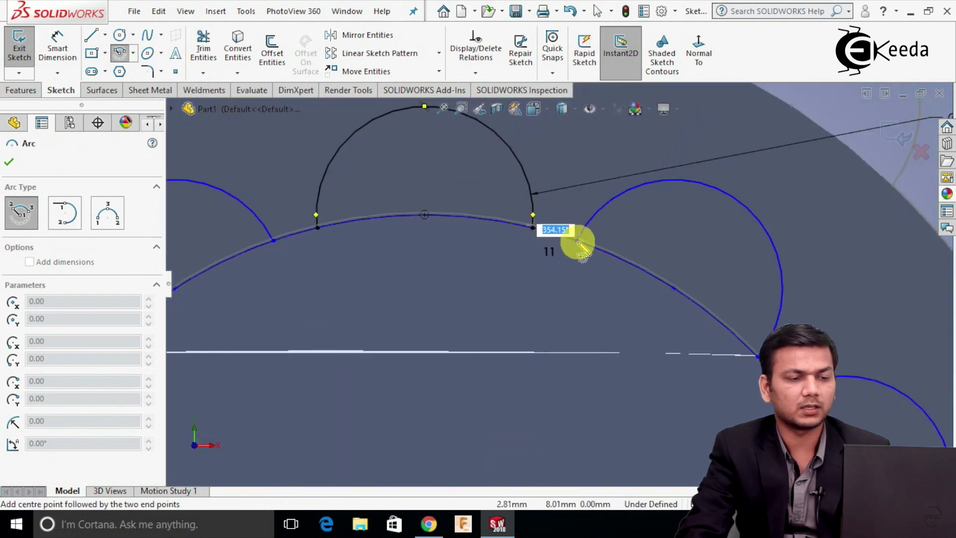
pyautogui.click(577, 243)
pyautogui.rightClick(578, 241)
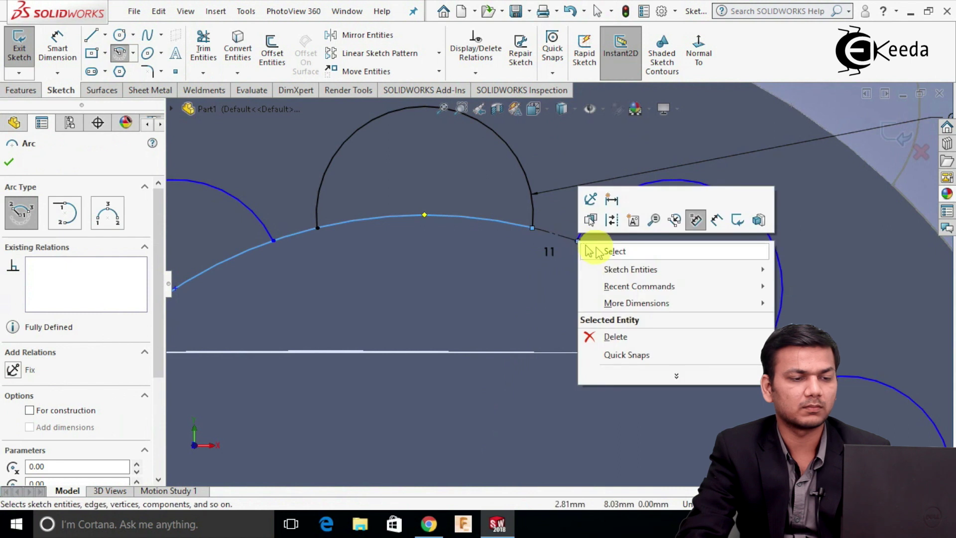
pyautogui.click(605, 252)
pyautogui.scroll(3, 478, 240)
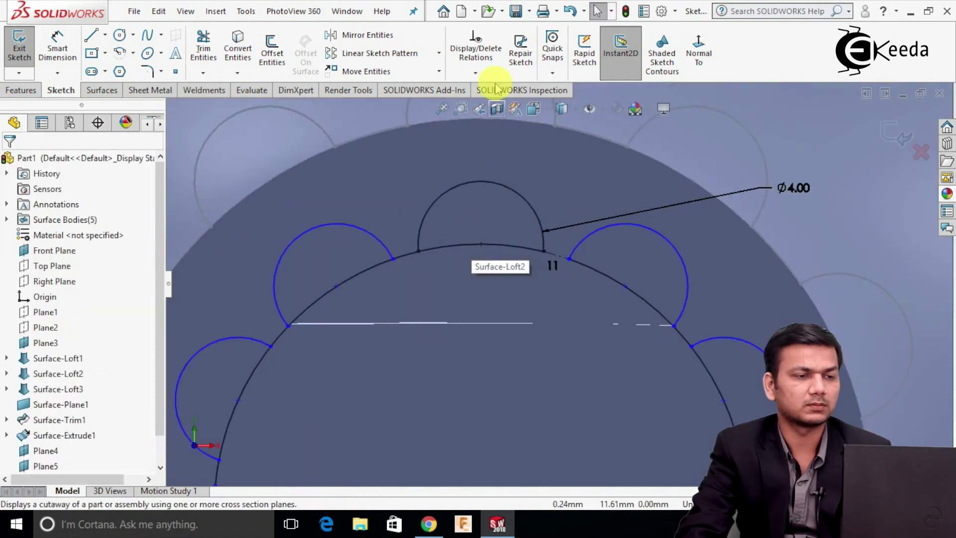
# - Undo the last bridging arc and redraw it about the origin between the 4 mm arc and the adjacent patterned arc
pyautogui.click(570, 12)
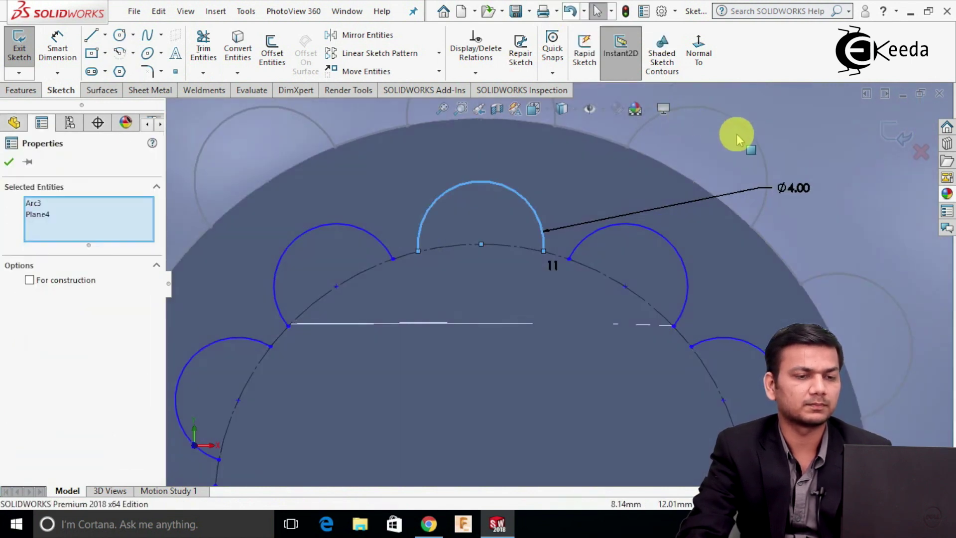
pyautogui.click(13, 163)
pyautogui.click(120, 53)
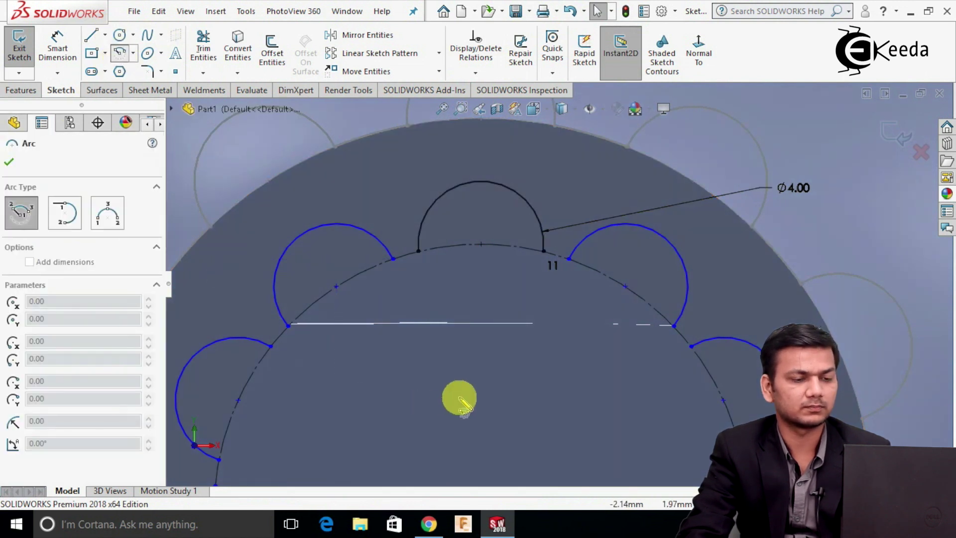
pyautogui.scroll(2, 458, 395)
pyautogui.scroll(-5, 578, 204)
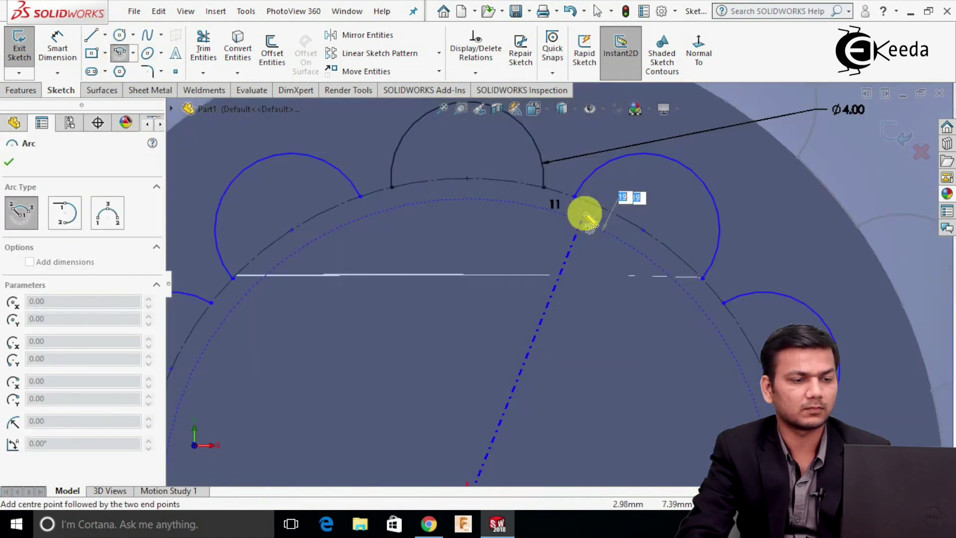
pyautogui.click(563, 198)
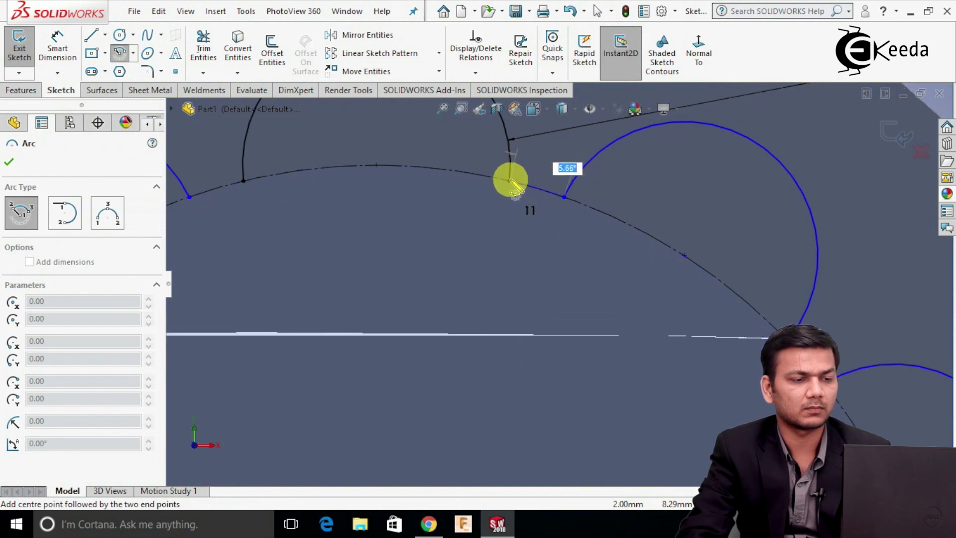
pyautogui.click(511, 181)
pyautogui.rightClick(517, 185)
pyautogui.click(522, 188)
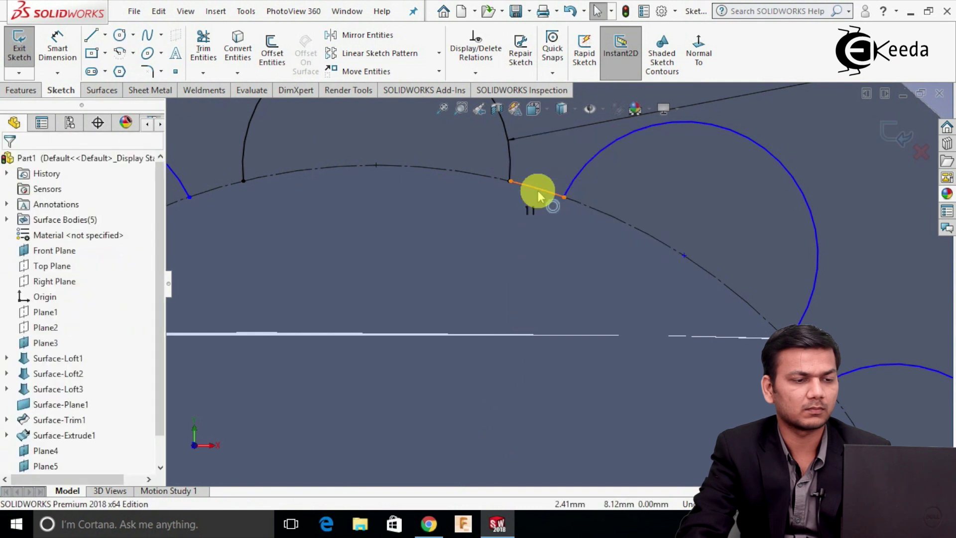
# - Join the bridging arc's loose endpoint to the end of the 4 mm arc and check its other end
pyautogui.scroll(-2, 522, 191)
pyautogui.scroll(-4, 523, 191)
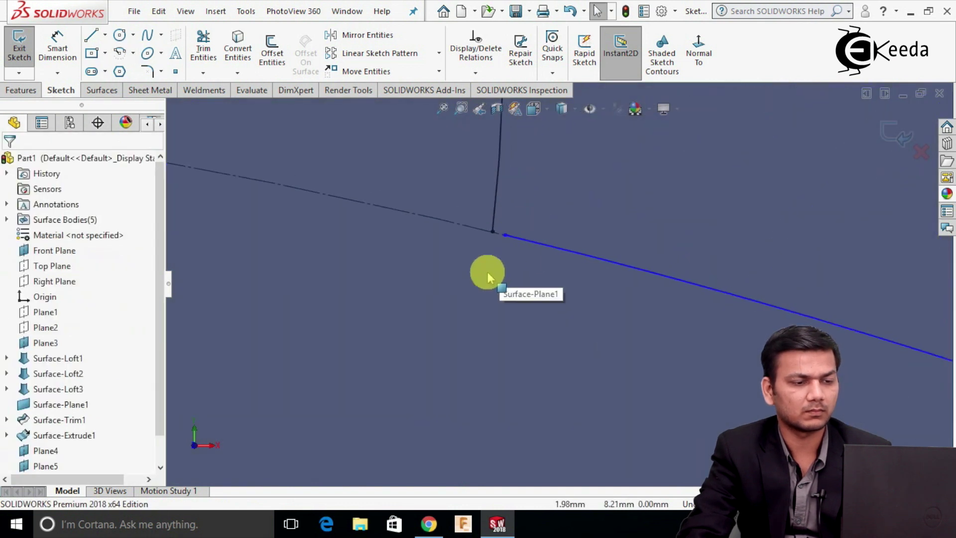
pyautogui.moveTo(505, 234); pyautogui.dragTo(493, 232)
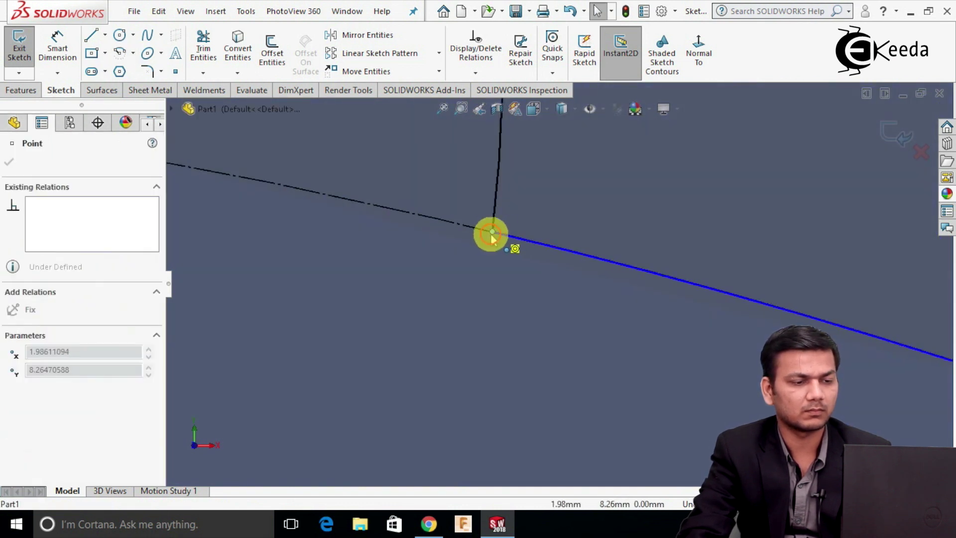
pyautogui.press('Escape')
pyautogui.scroll(3, 595, 329)
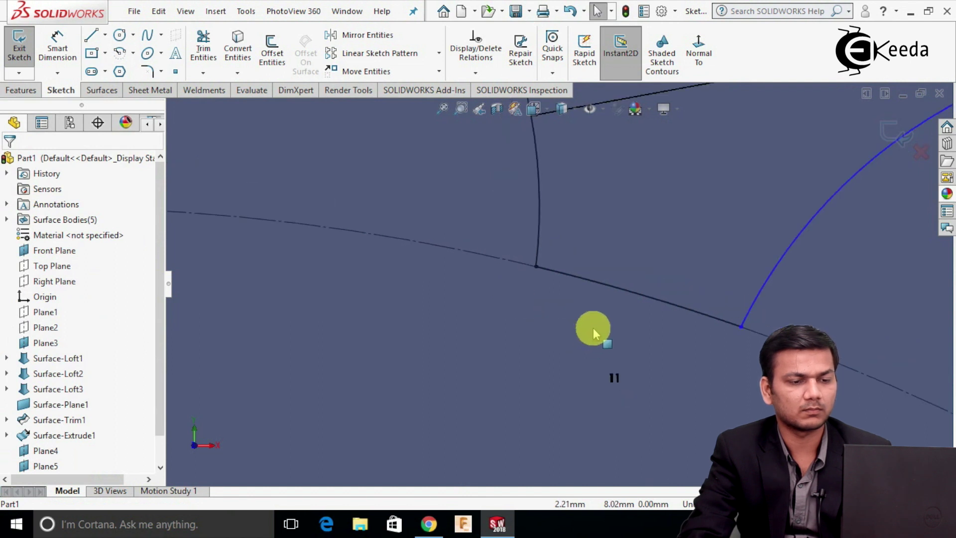
pyautogui.scroll(-5, 644, 301)
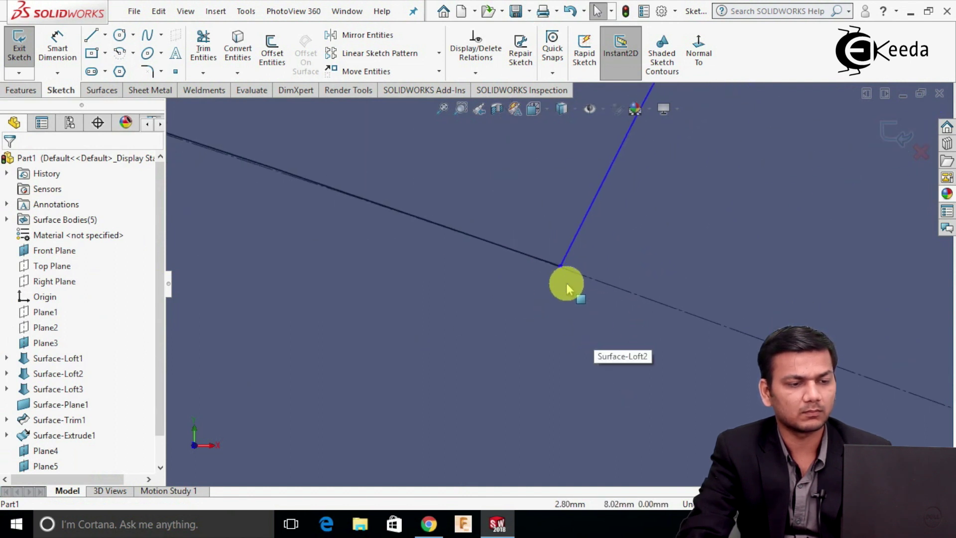
pyautogui.moveTo(560, 282)
pyautogui.mouseDown(button='middle')
pyautogui.moveTo(549, 287)
pyautogui.moveTo(561, 296)
pyautogui.moveTo(563, 342)
pyautogui.mouseUp(button='middle')
pyautogui.scroll(6, 562, 338)
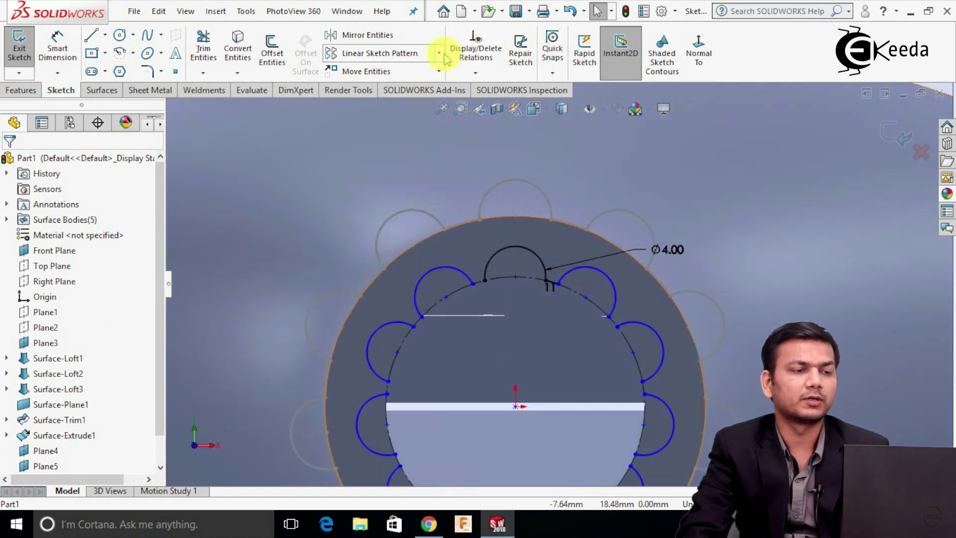
# - Set up a circular sketch pattern of the bridging arc about the origin, equally spaced over 360 degrees
pyautogui.click(438, 53)
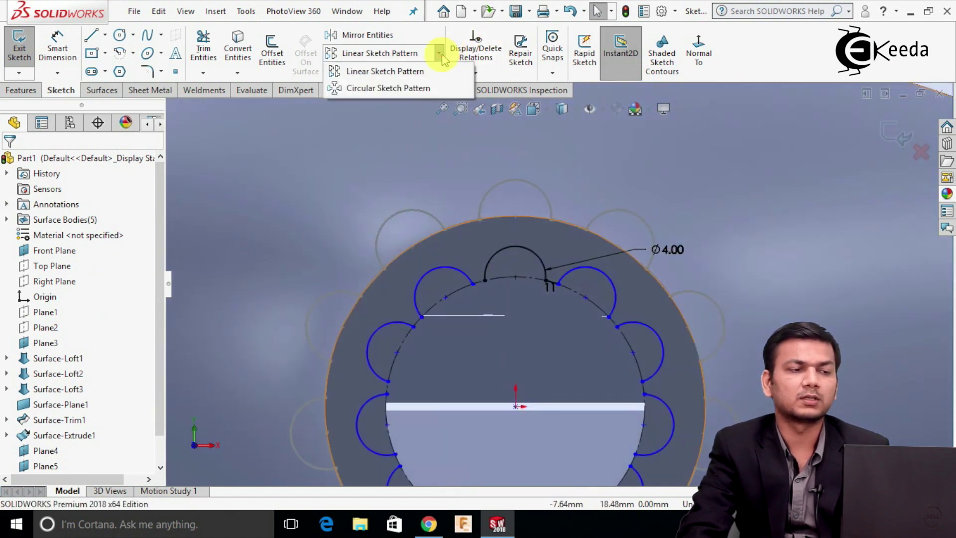
pyautogui.click(413, 90)
pyautogui.scroll(5, 478, 279)
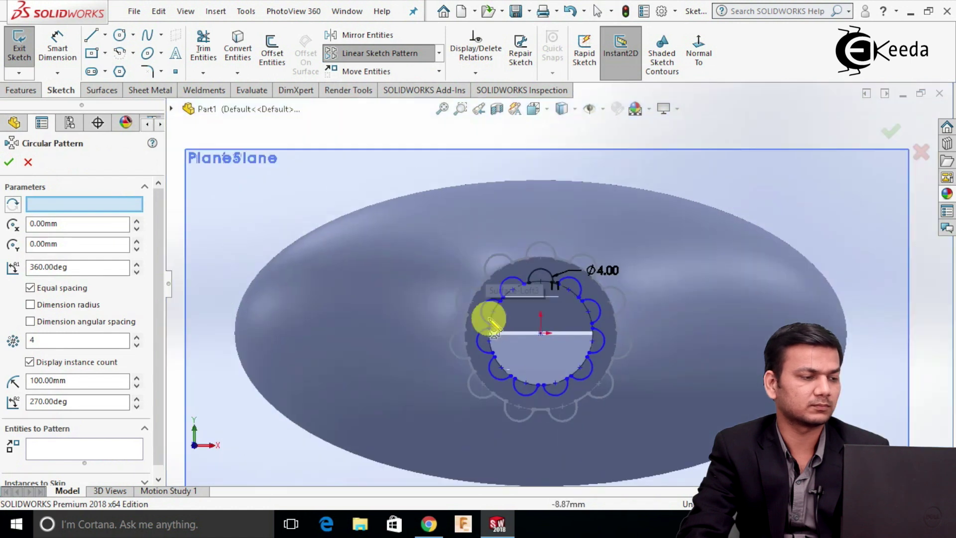
pyautogui.click(105, 455)
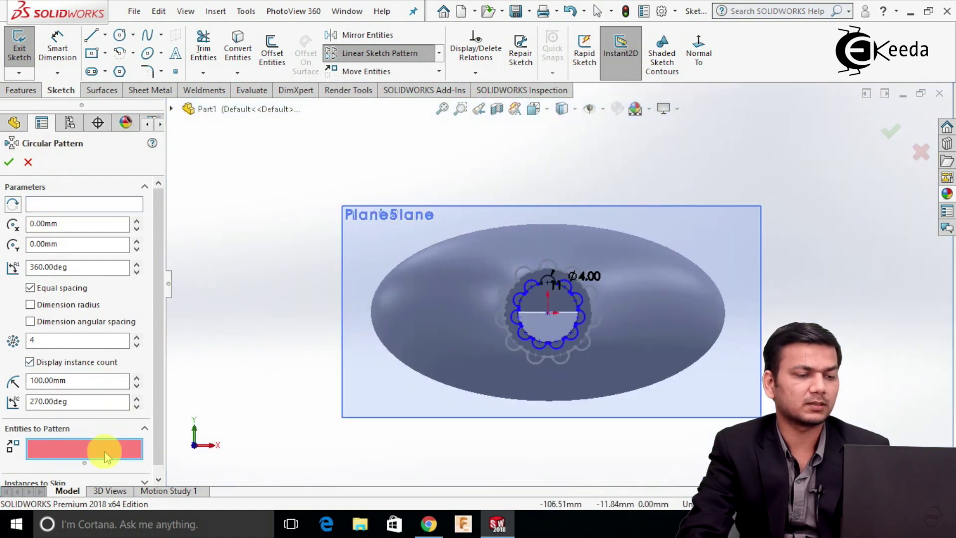
pyautogui.scroll(-5, 537, 288)
pyautogui.scroll(-5, 481, 294)
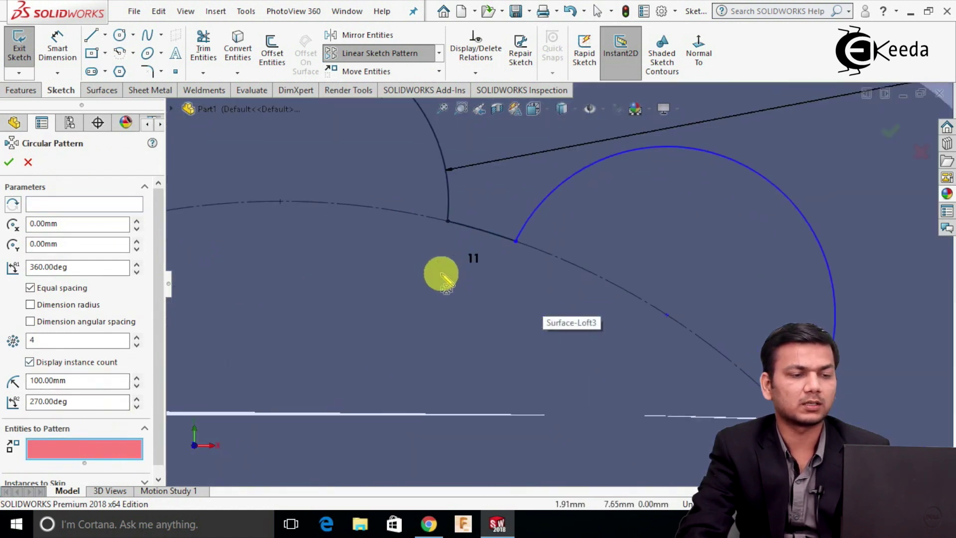
pyautogui.click(479, 230)
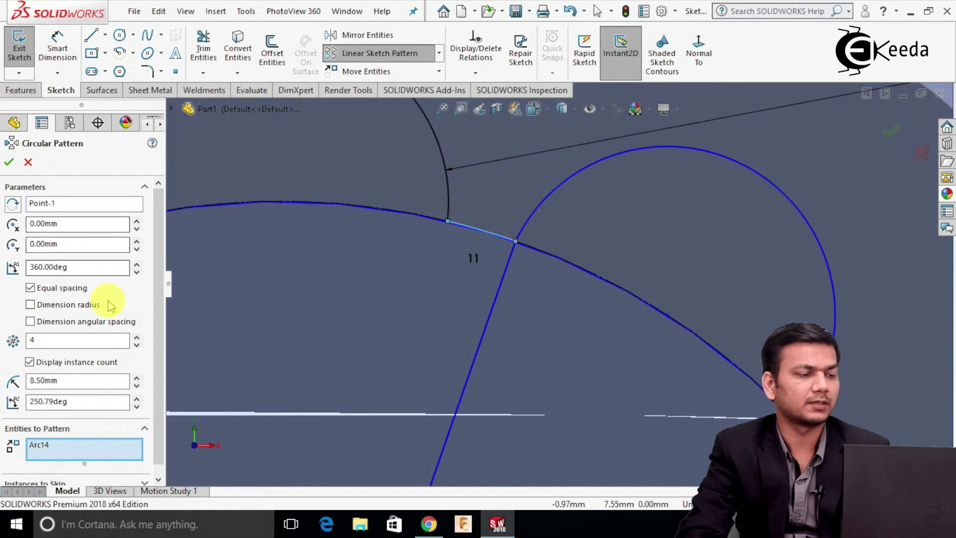
# - Set the bridging arc pattern's instance count to 11 and create it
pyautogui.click(137, 337)
pyautogui.click(136, 336)
pyautogui.click(136, 337)
pyautogui.click(136, 336)
pyautogui.click(138, 337)
pyautogui.click(138, 337)
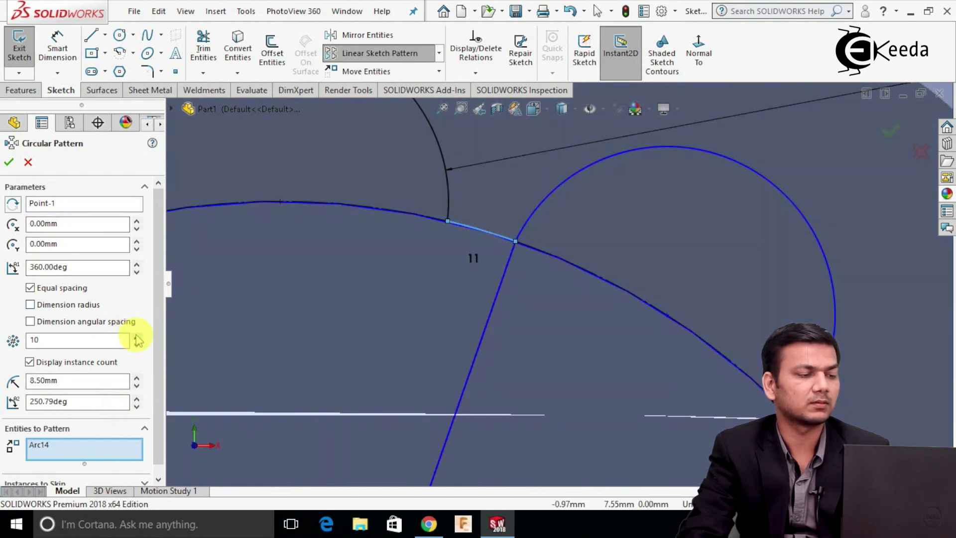
pyautogui.click(7, 162)
# - Inspect the joints between the lobes and the patterned bridging arcs around the smaller scalloped profile
pyautogui.scroll(6, 391, 271)
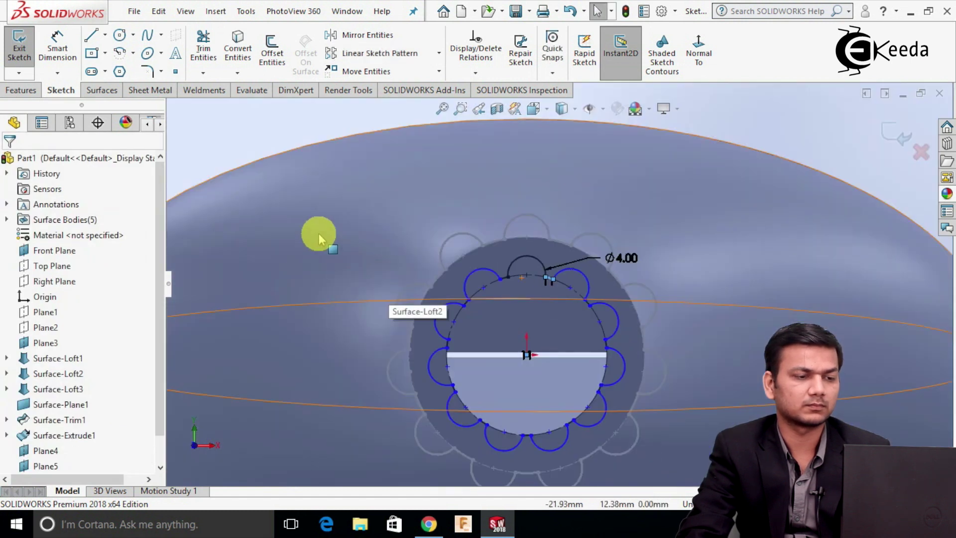
pyautogui.scroll(4, 319, 234)
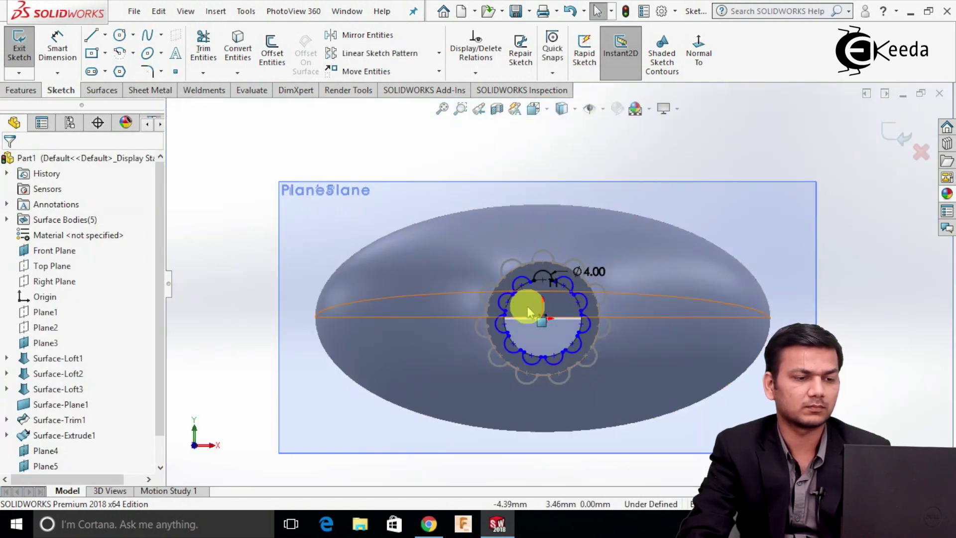
pyautogui.scroll(-5, 529, 312)
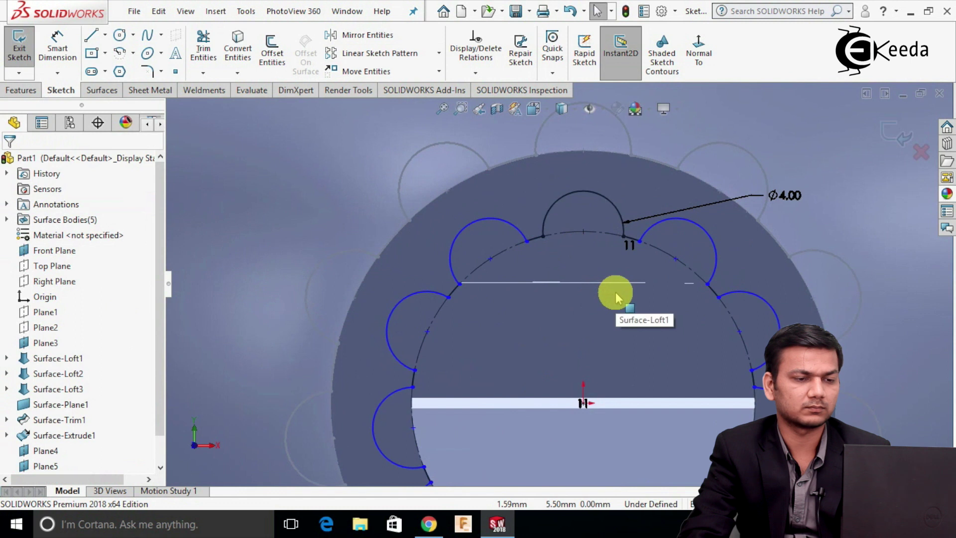
pyautogui.scroll(5, 617, 299)
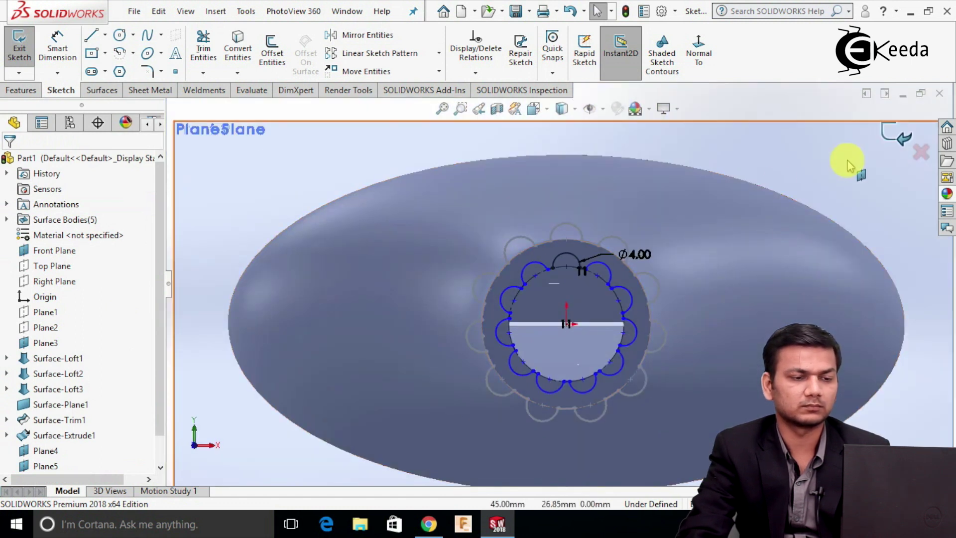
pyautogui.scroll(-5, 532, 296)
pyautogui.scroll(-4, 507, 269)
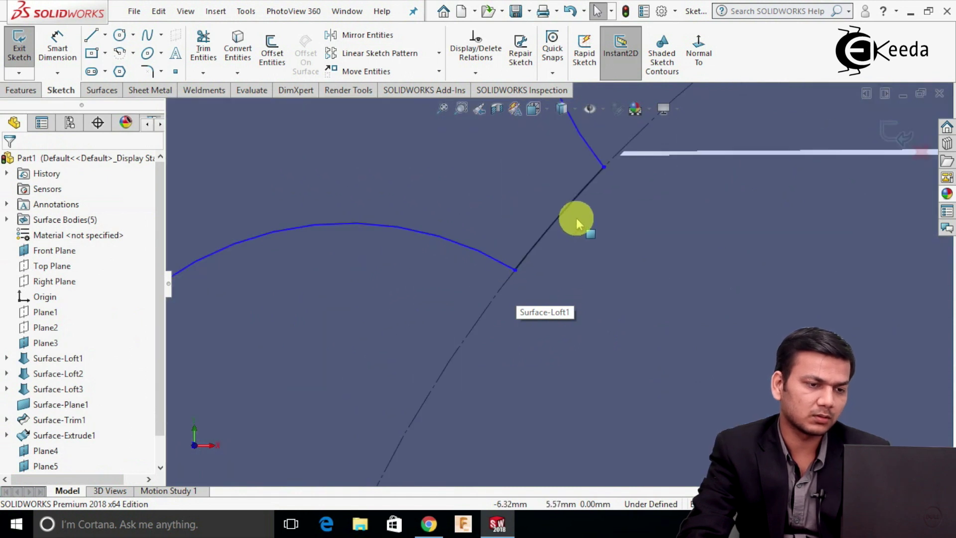
pyautogui.scroll(2, 572, 229)
pyautogui.press('f')
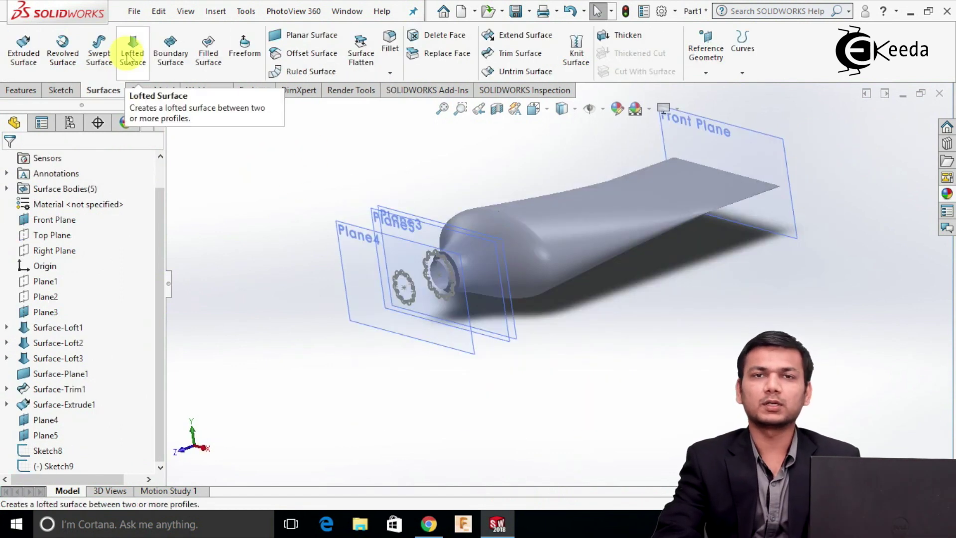
# - Create a lofted surface between the larger scalloped profile Sketch8 and the smaller scalloped profile in front of it
pyautogui.click(129, 58)
pyautogui.scroll(-5, 451, 284)
pyautogui.scroll(-2, 479, 243)
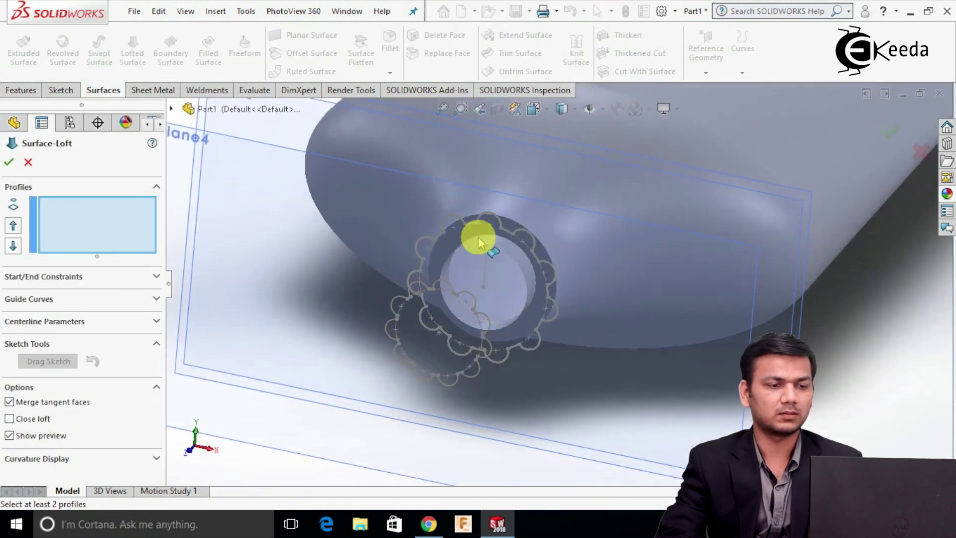
pyautogui.click(496, 217)
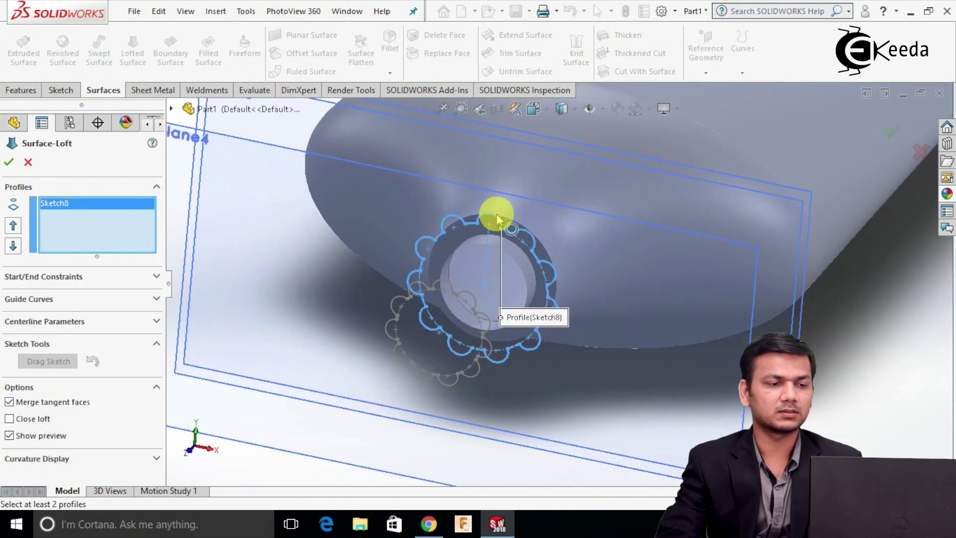
pyautogui.click(441, 282)
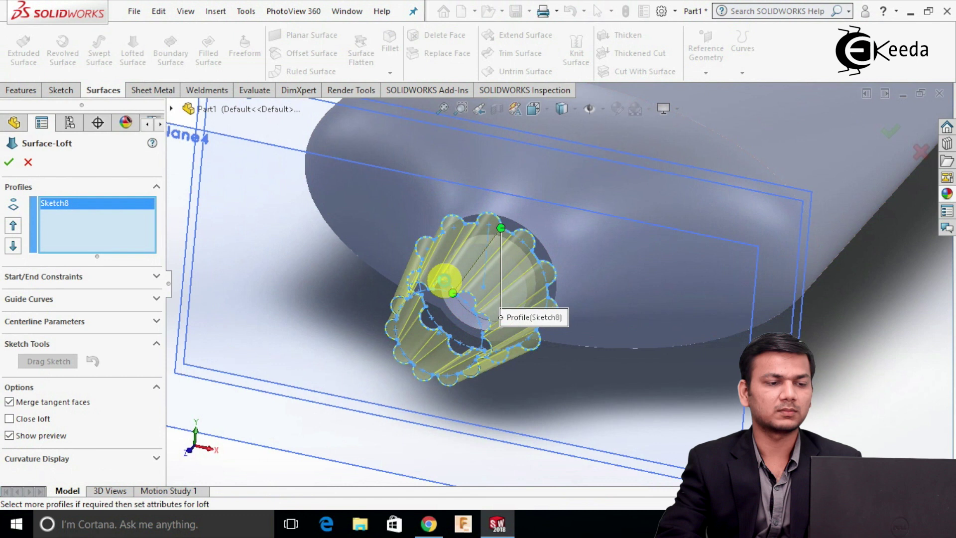
pyautogui.click(8, 162)
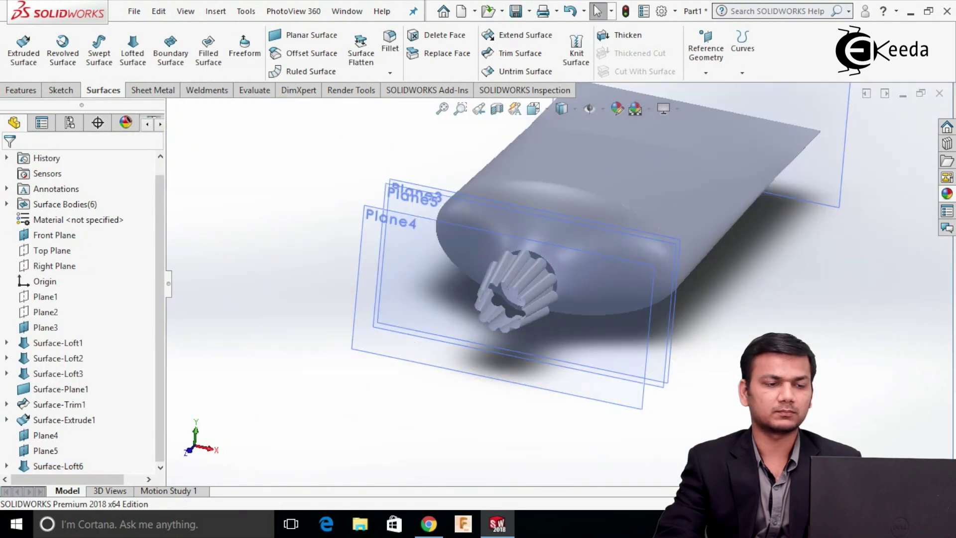
# - Hide Plane4 and Plane5 around the lofted cap
pyautogui.moveTo(722, 448); pyautogui.dragTo(431, 337, button='middle')
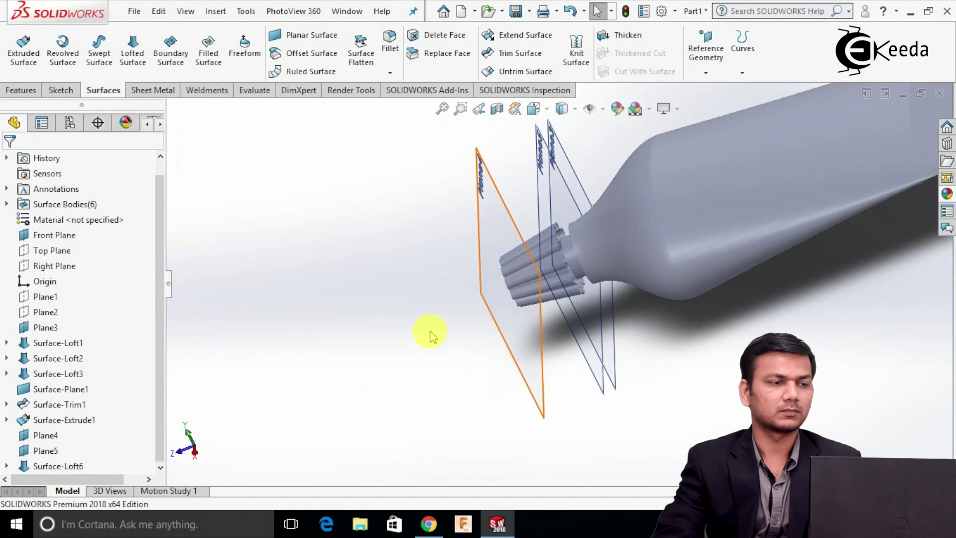
pyautogui.rightClick(478, 206)
pyautogui.click(530, 184)
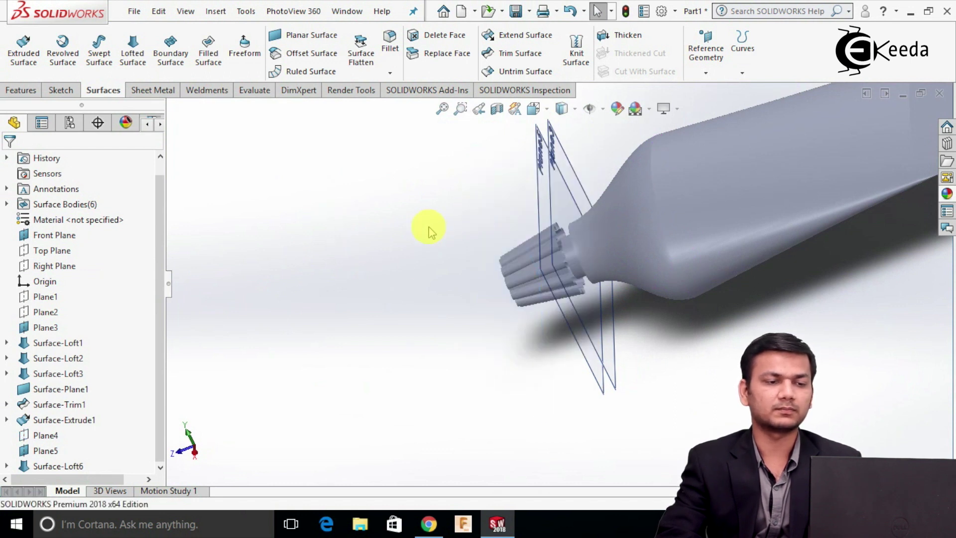
pyautogui.rightClick(511, 160)
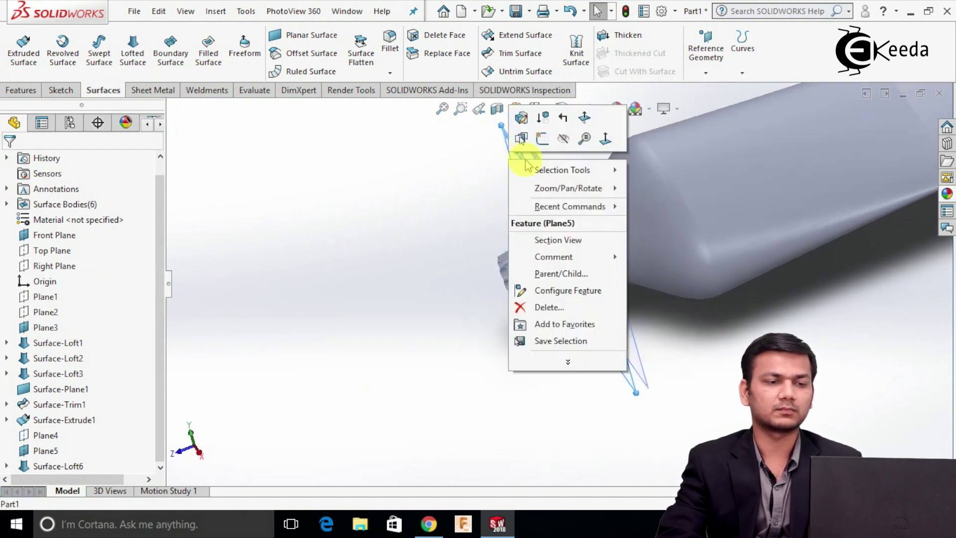
pyautogui.click(562, 142)
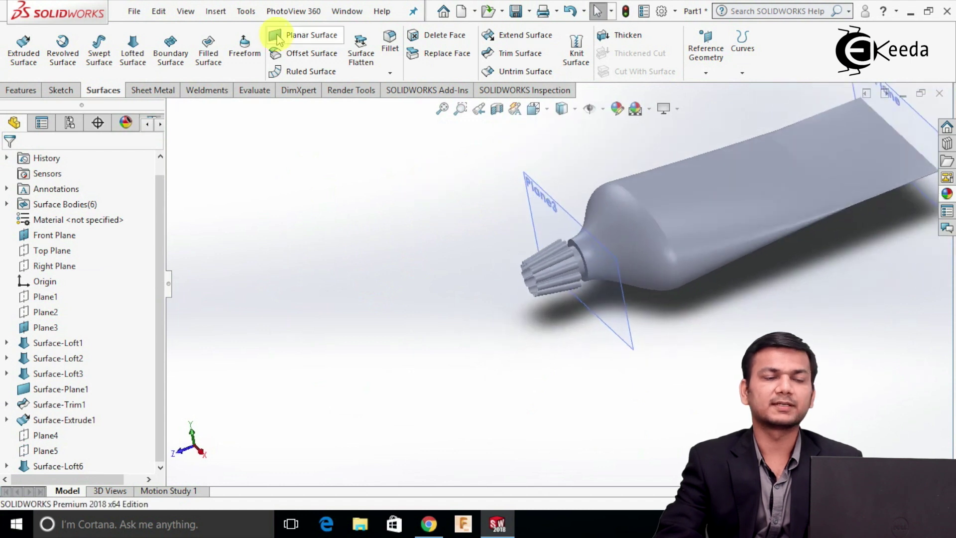
# - Close the cap's small front end with a planar surface bounded by Sketch9
pyautogui.click(304, 42)
pyautogui.scroll(-5, 532, 268)
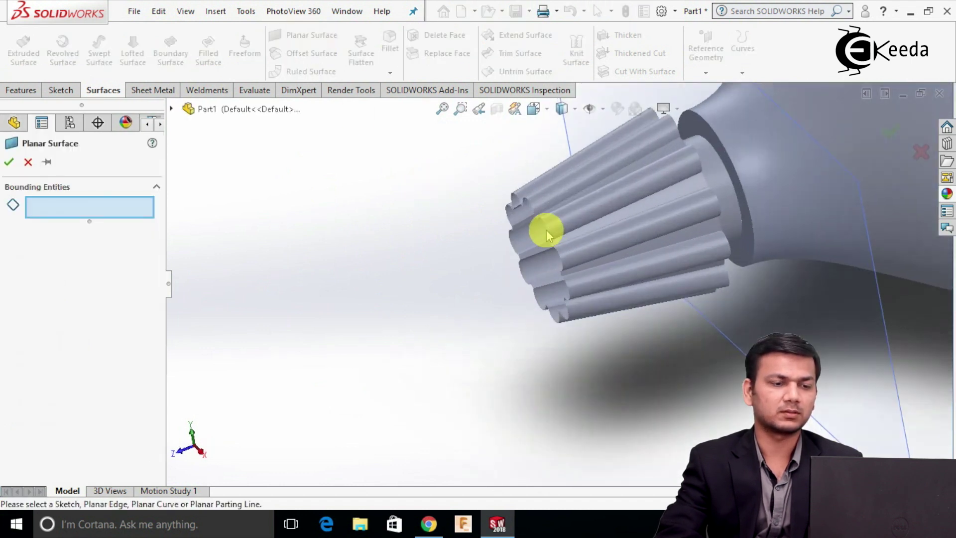
pyautogui.click(171, 109)
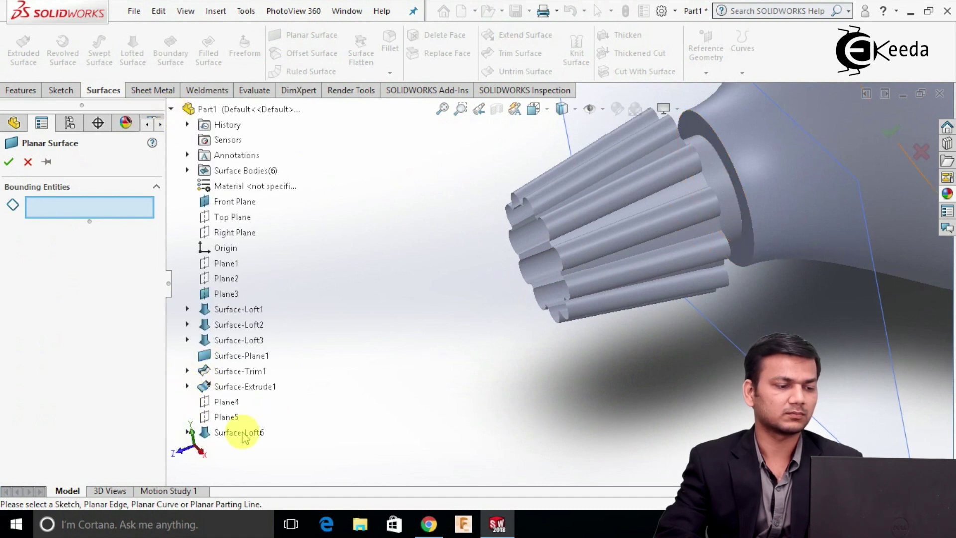
pyautogui.click(188, 432)
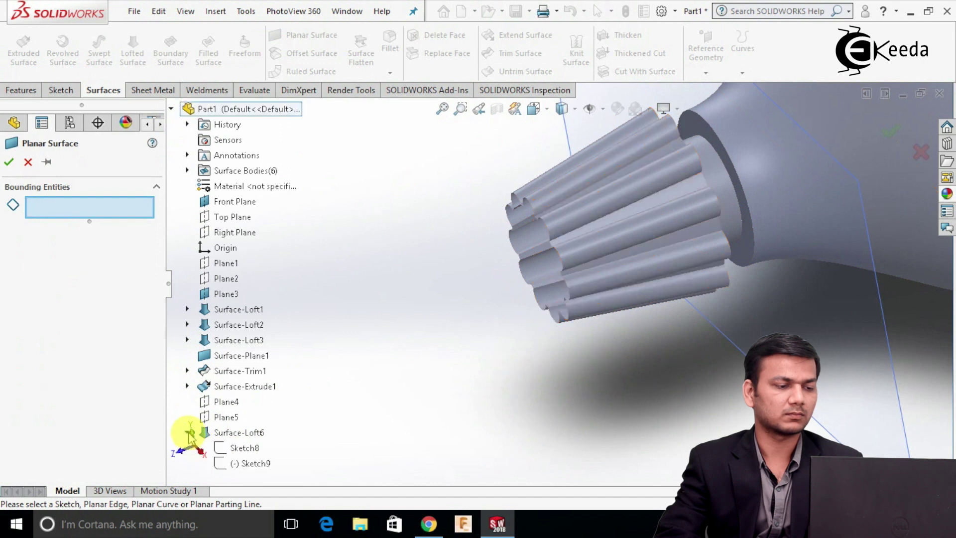
pyautogui.click(256, 464)
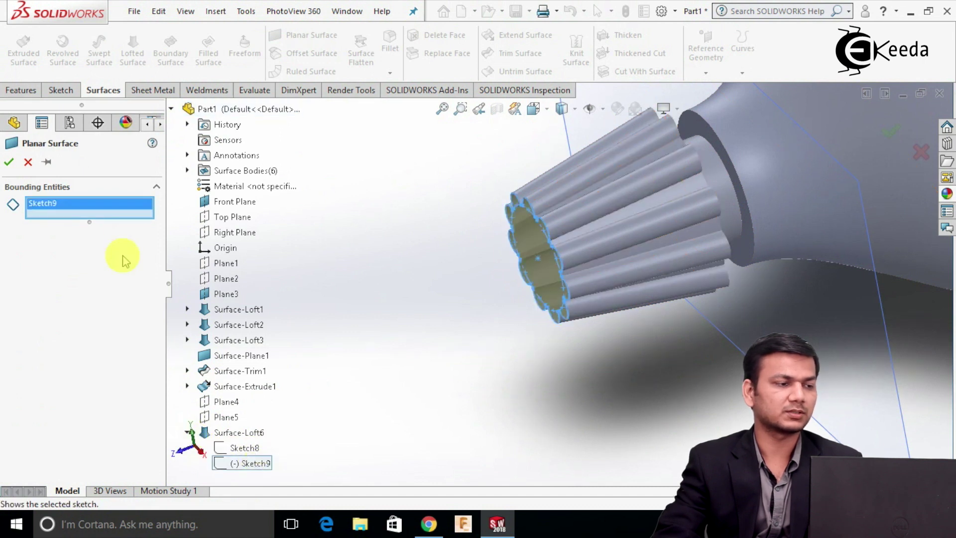
pyautogui.click(11, 162)
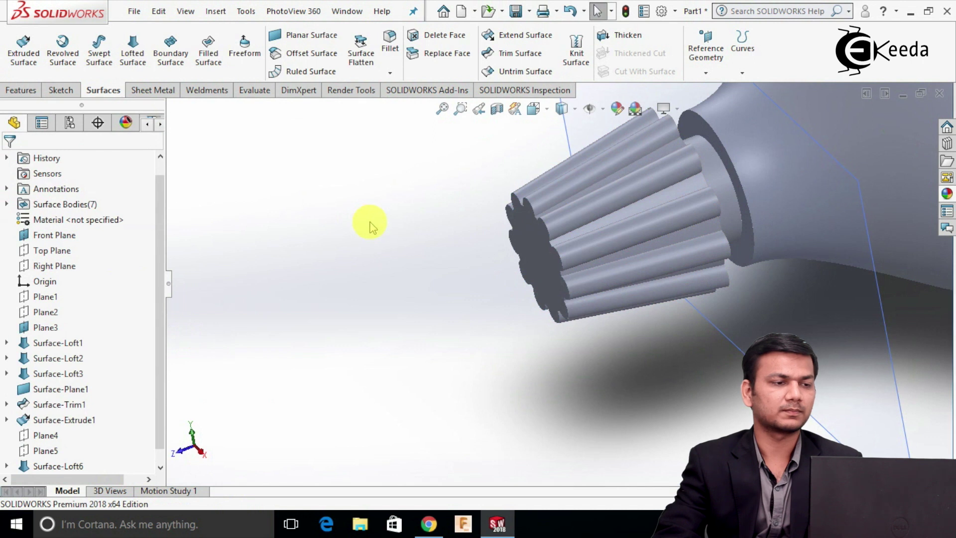
# - Close the cap's larger rear end with a planar surface bounded by Sketch8
pyautogui.click(321, 35)
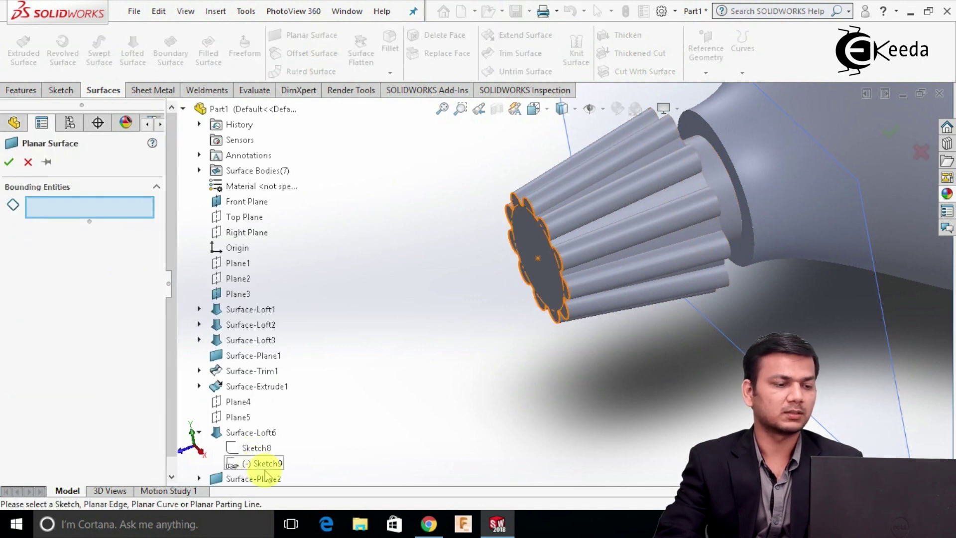
pyautogui.scroll(-1, 266, 473)
pyautogui.click(259, 433)
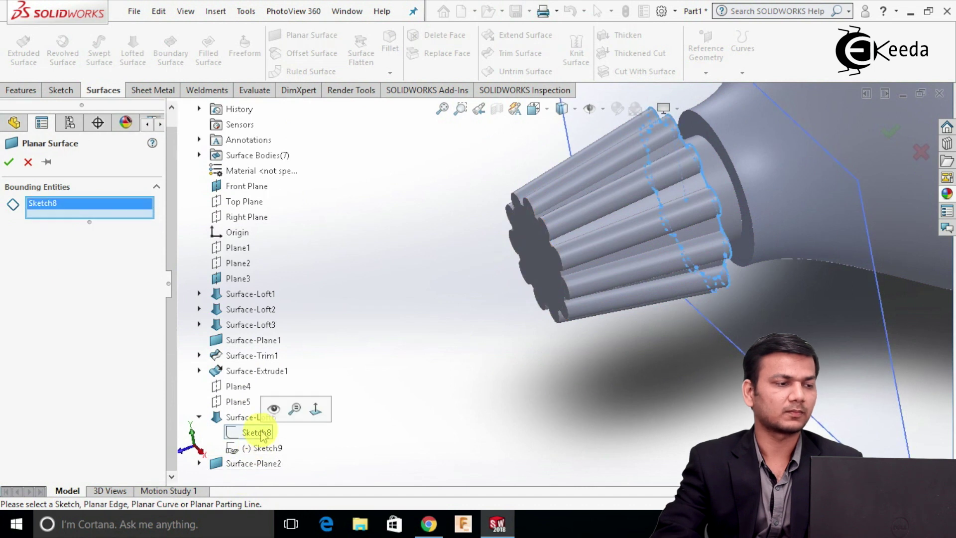
pyautogui.click(11, 162)
# - Start a sketch on the cap's small front planar face and view it head-on
pyautogui.moveTo(416, 239); pyautogui.dragTo(613, 320, button='middle')
pyautogui.scroll(-2, 606, 351)
pyautogui.scroll(-3, 535, 213)
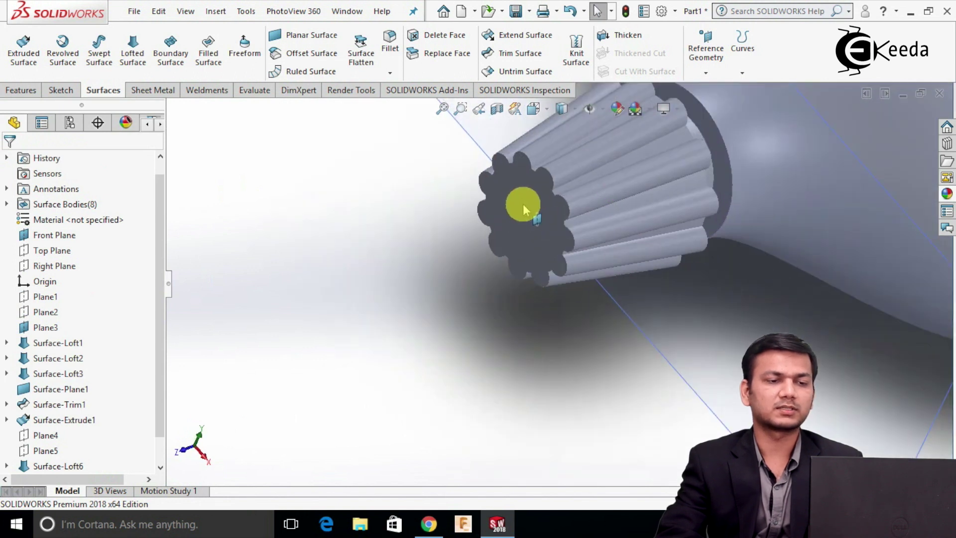
pyautogui.rightClick(520, 213)
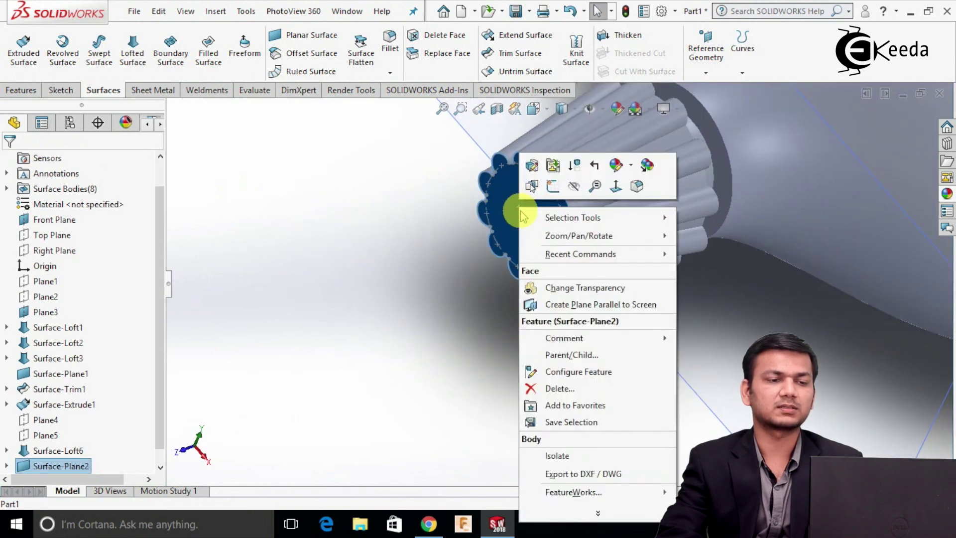
pyautogui.click(552, 188)
pyautogui.click(707, 60)
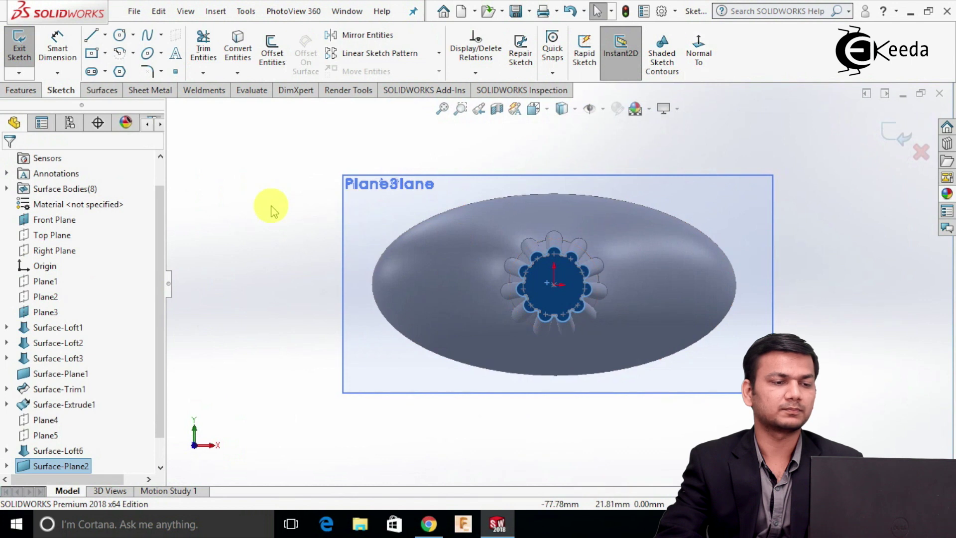
# - Sketch a circle about 14.2 mm in diameter centred on the origin of the cap's front face and exit the sketch
pyautogui.click(118, 37)
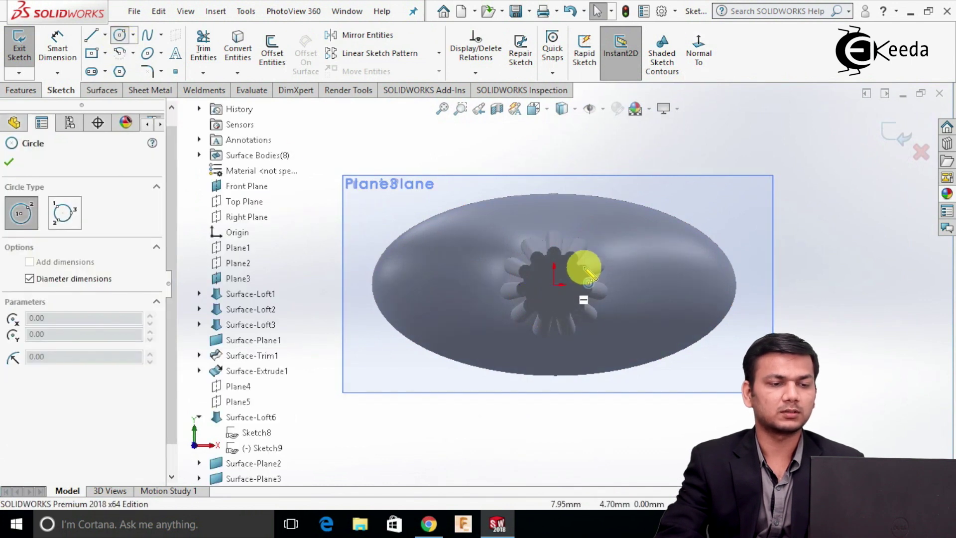
pyautogui.scroll(-3, 553, 294)
pyautogui.click(541, 284)
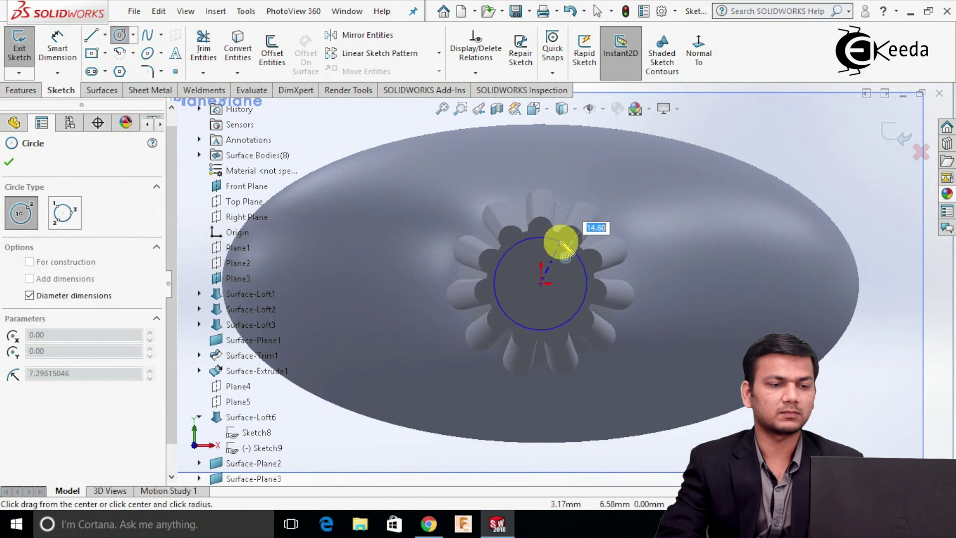
pyautogui.click(564, 247)
pyautogui.rightClick(561, 240)
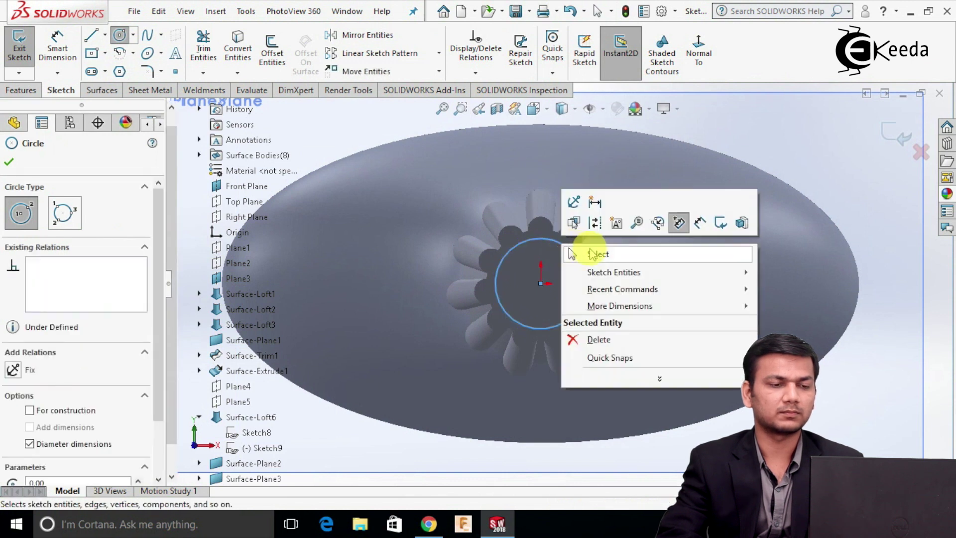
pyautogui.click(583, 252)
pyautogui.press('f')
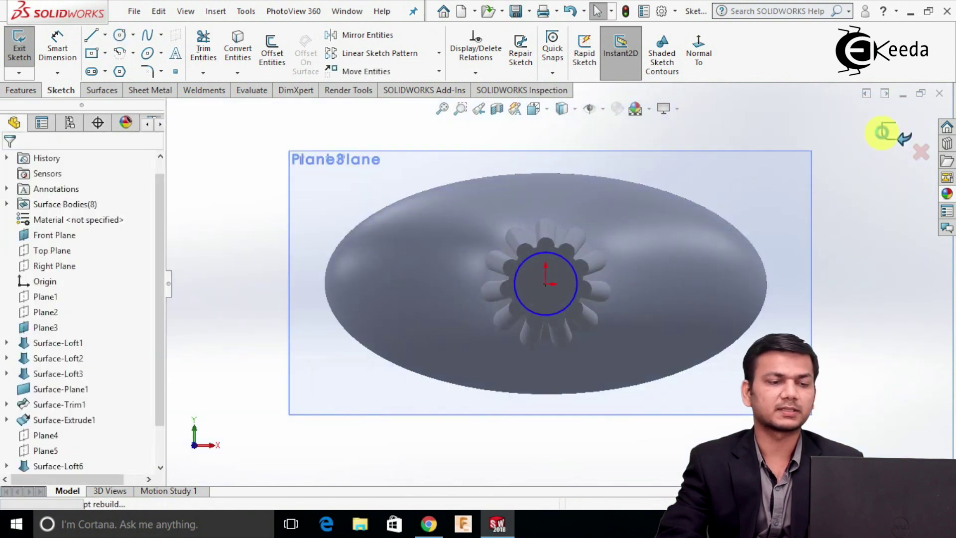
pyautogui.click(886, 133)
# - Trim the cap's front planar surface with the circle sketch, removing the region inside the circle
pyautogui.click(189, 169)
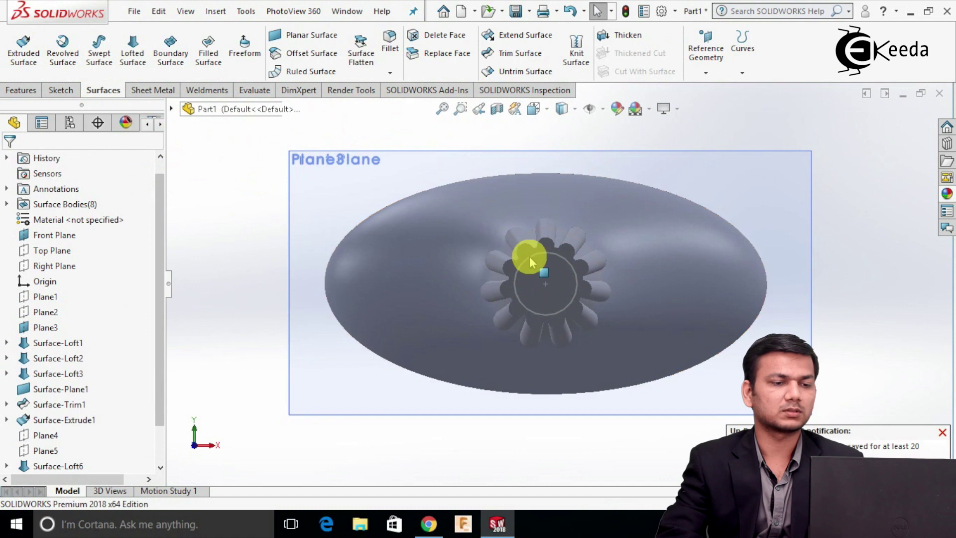
pyautogui.click(532, 262)
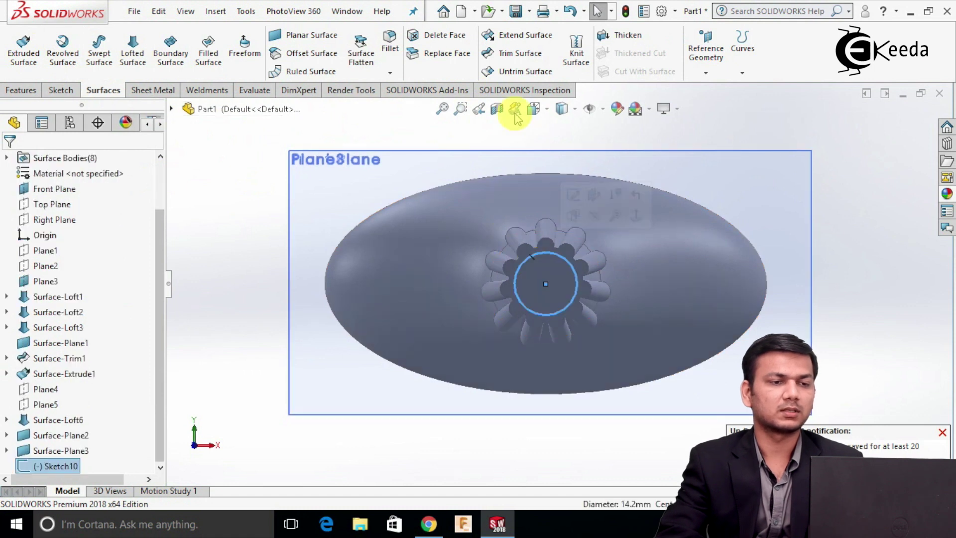
pyautogui.click(523, 53)
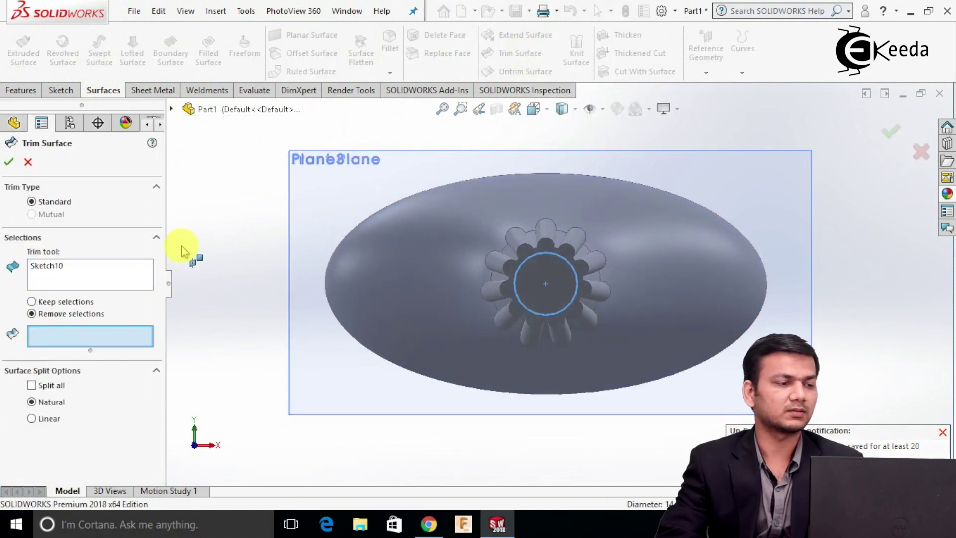
pyautogui.click(556, 272)
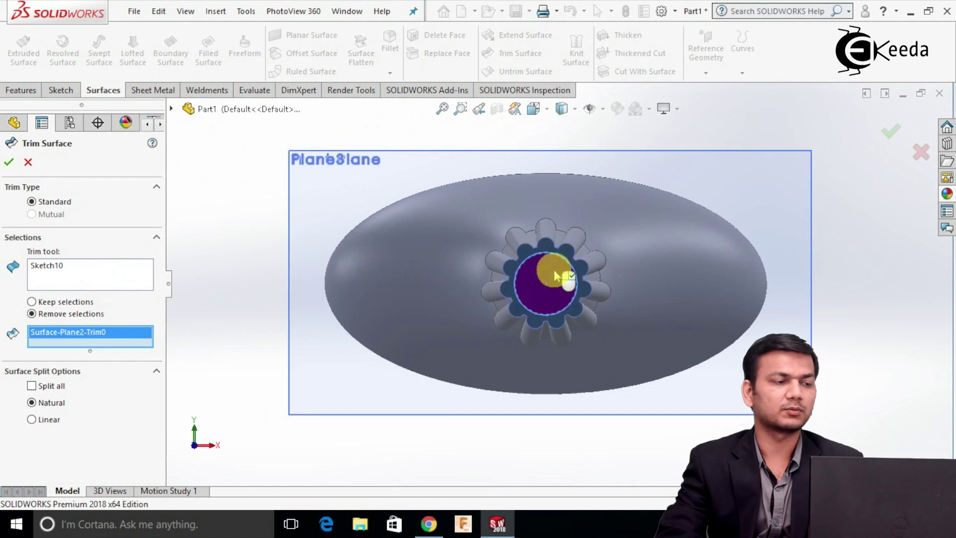
# - Start a new sketch on the remaining scalloped ring at the cap's front end and view it head-on
pyautogui.moveTo(228, 163); pyautogui.dragTo(317, 278, button='middle')
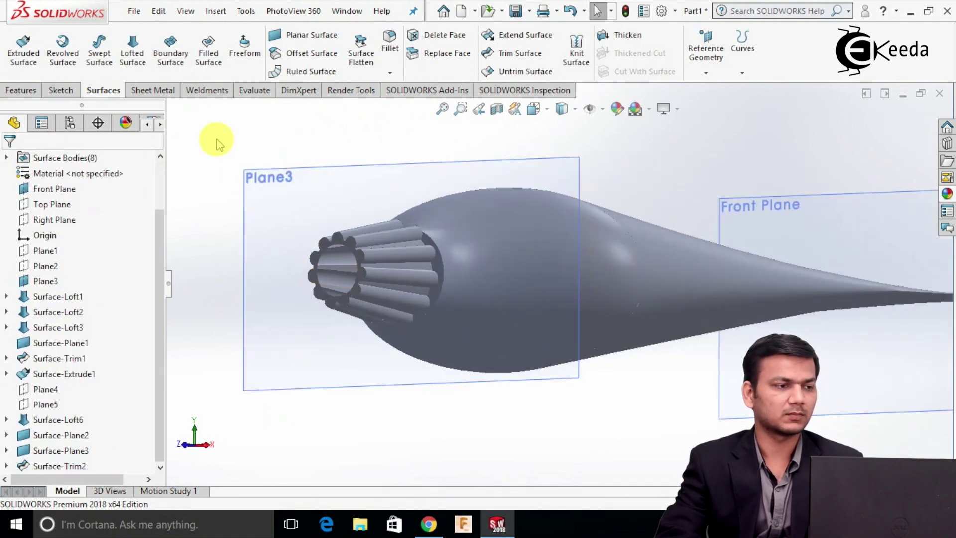
pyautogui.moveTo(213, 145); pyautogui.dragTo(234, 175, button='middle')
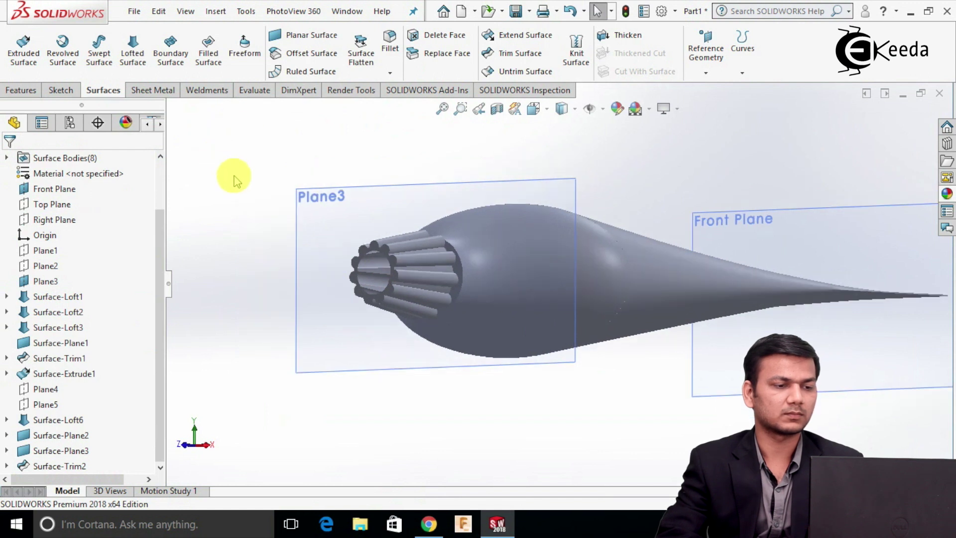
pyautogui.scroll(-3, 359, 260)
pyautogui.scroll(-5, 393, 255)
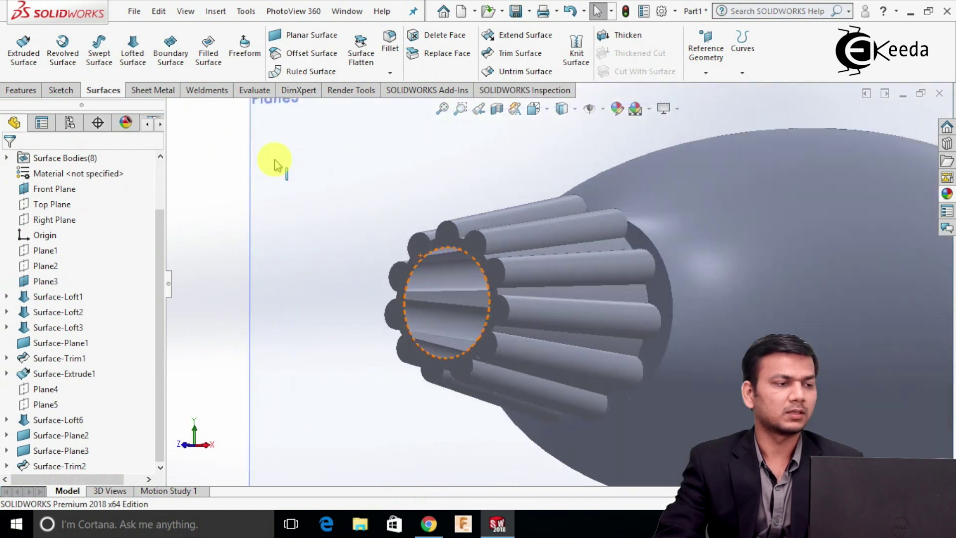
pyautogui.click(61, 90)
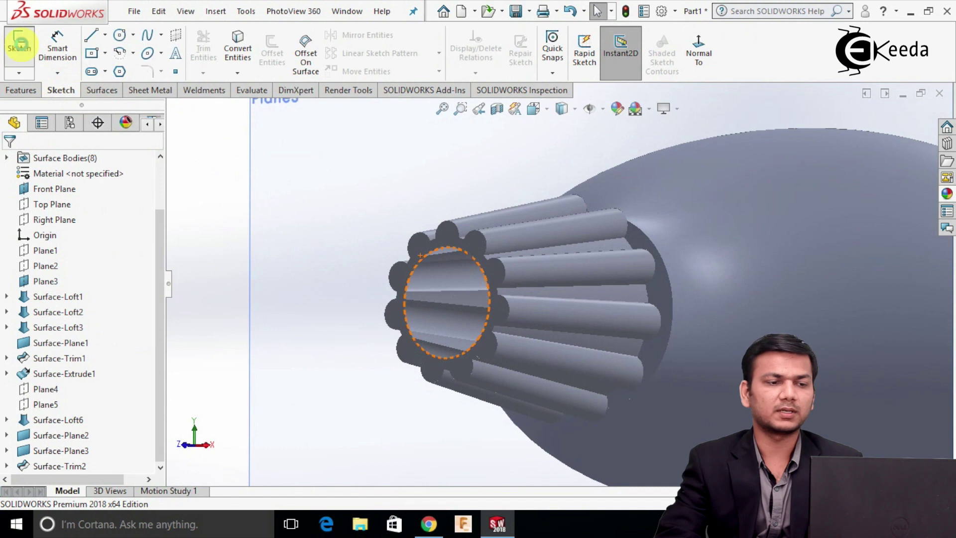
pyautogui.click(19, 44)
pyautogui.moveTo(311, 254); pyautogui.dragTo(416, 277, button='middle')
pyautogui.click(452, 249)
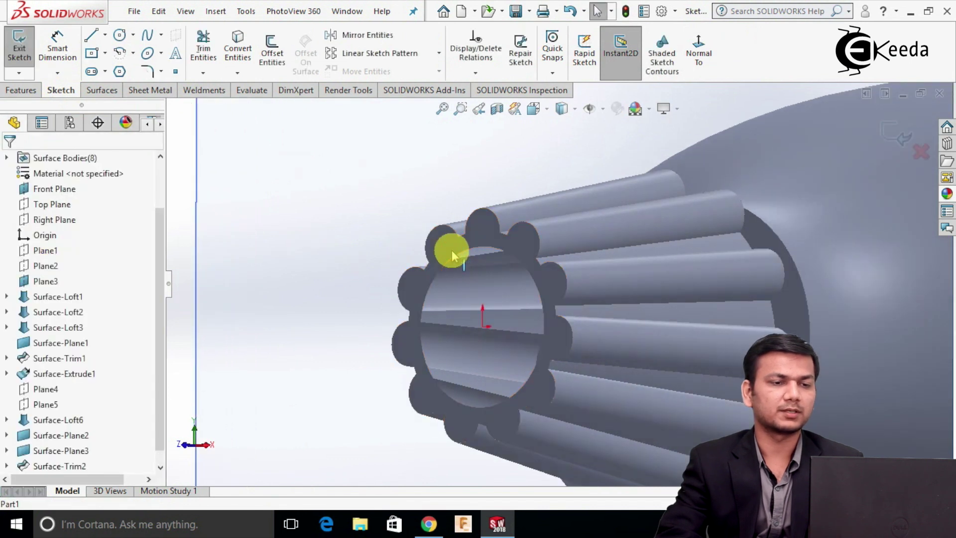
pyautogui.click(698, 50)
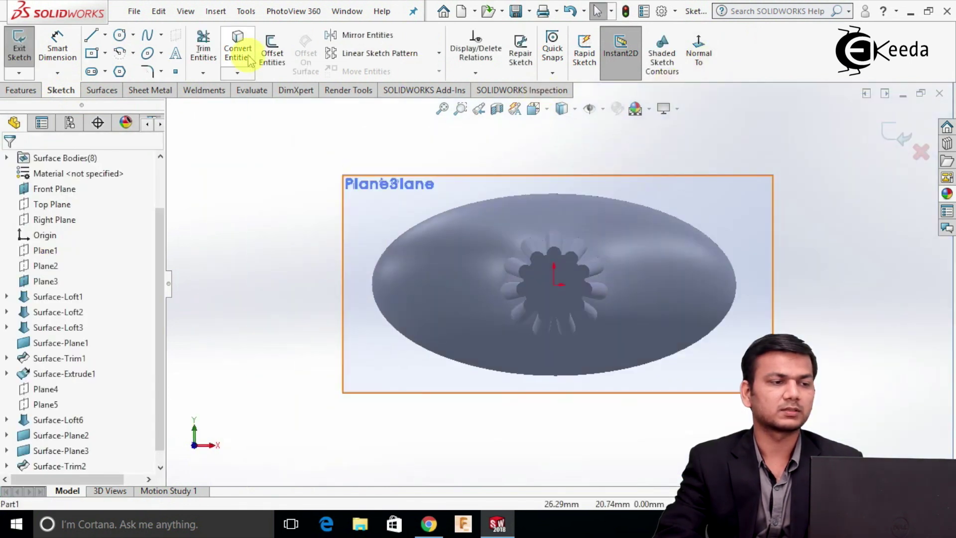
# - Convert the Sketch10 trim circle into the new sketch and exit the sketch
pyautogui.click(247, 58)
pyautogui.scroll(-5, 559, 269)
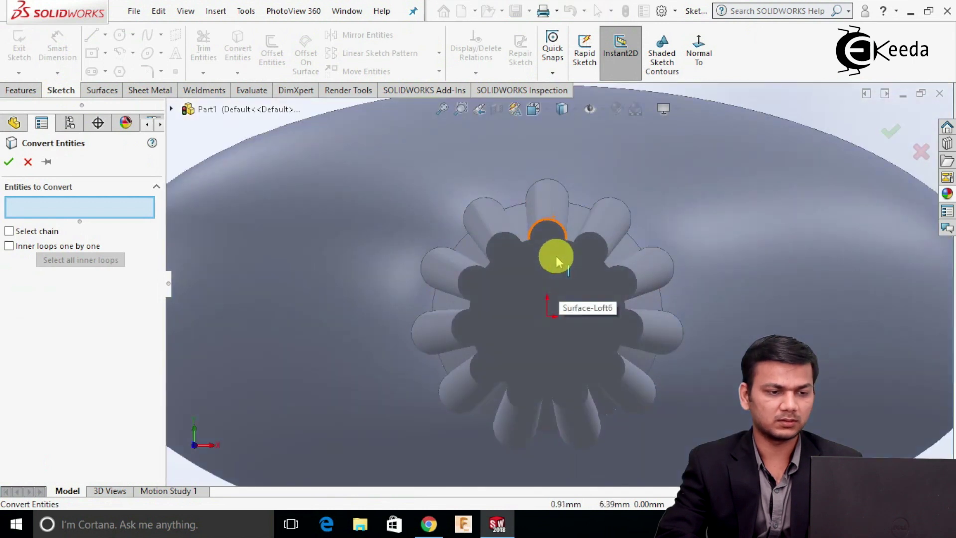
pyautogui.click(174, 109)
pyautogui.scroll(-3, 214, 468)
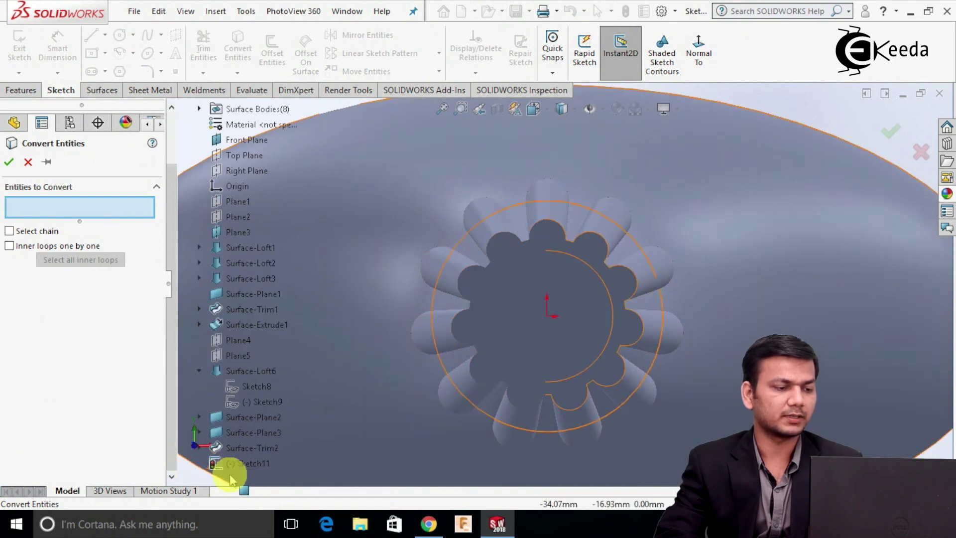
pyautogui.click(199, 449)
pyautogui.click(263, 463)
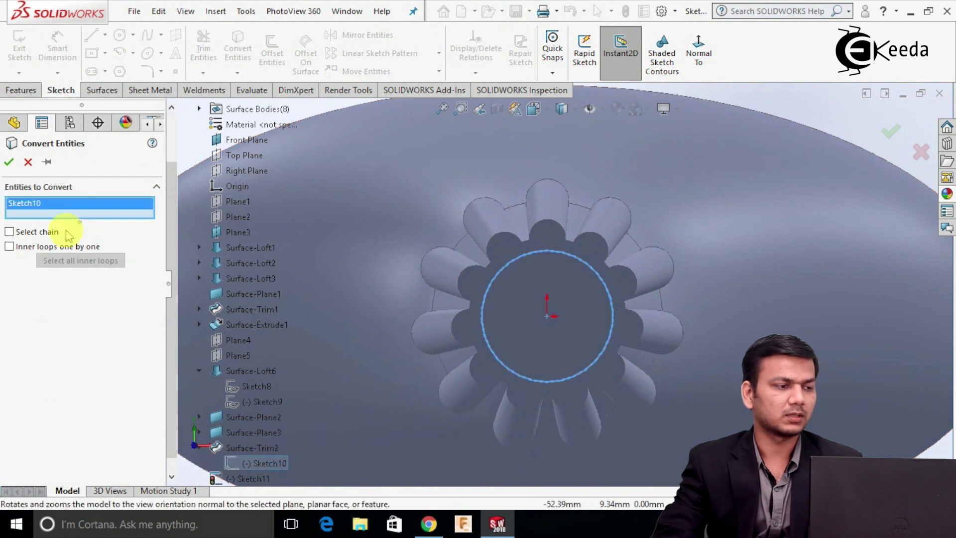
pyautogui.click(9, 162)
pyautogui.scroll(5, 383, 309)
pyautogui.hotkey('ctrl', '7')
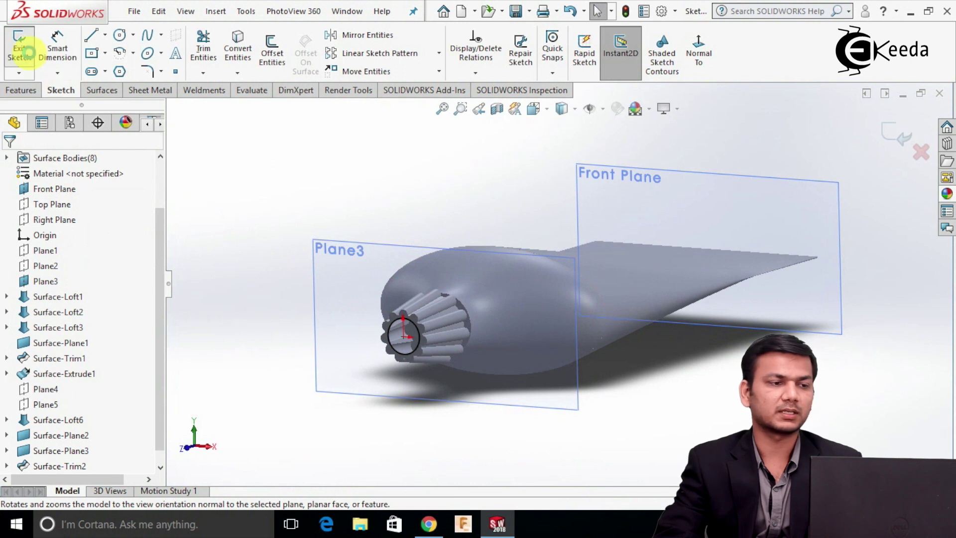
pyautogui.click(21, 90)
# - Extrude the converted circle as a surface 8 mm deep in the reversed direction into the cap, with a 4° inward draft
pyautogui.click(89, 92)
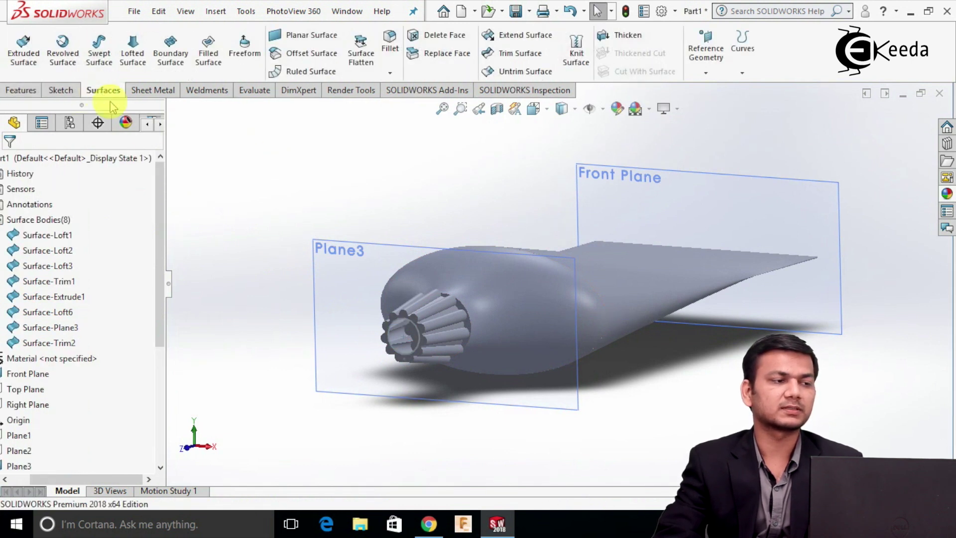
pyautogui.click(24, 49)
pyautogui.scroll(-5, 406, 316)
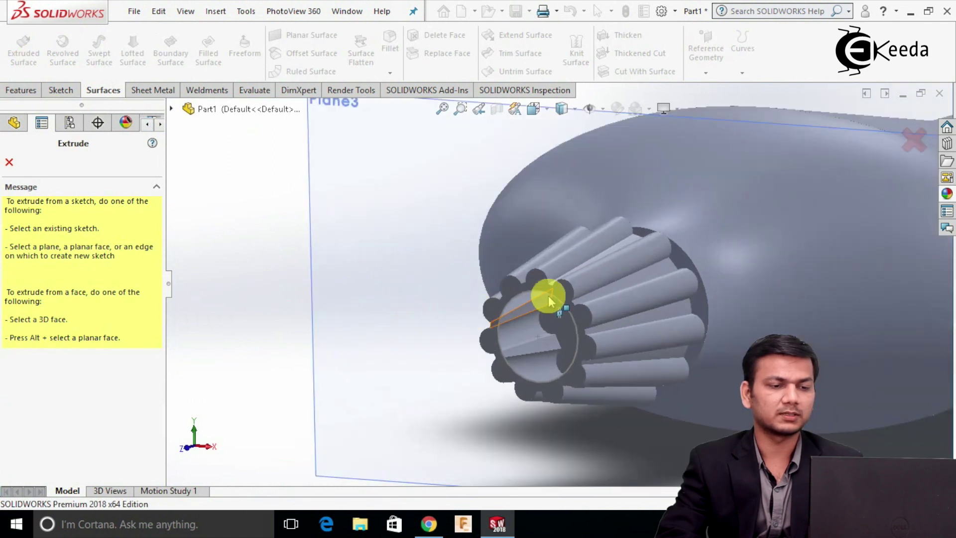
pyautogui.click(558, 303)
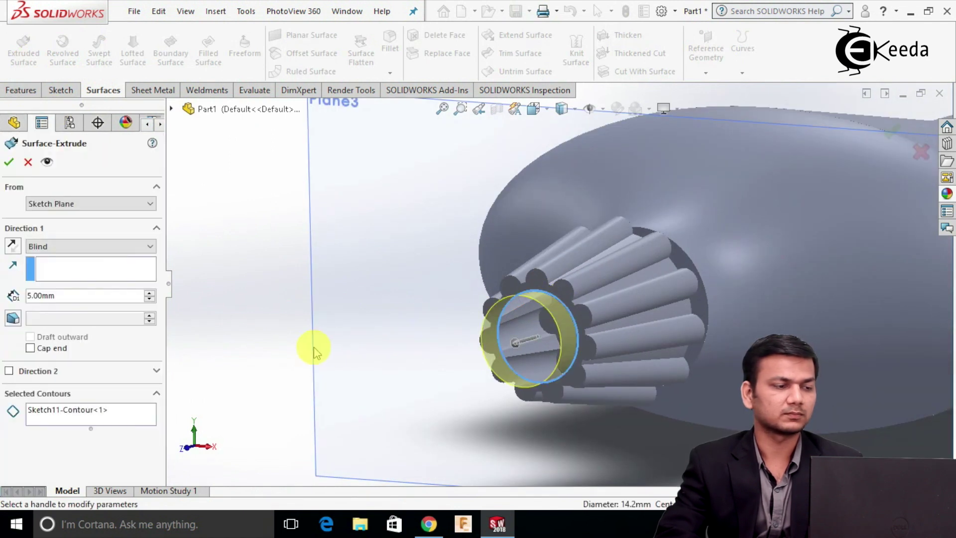
pyautogui.click(11, 246)
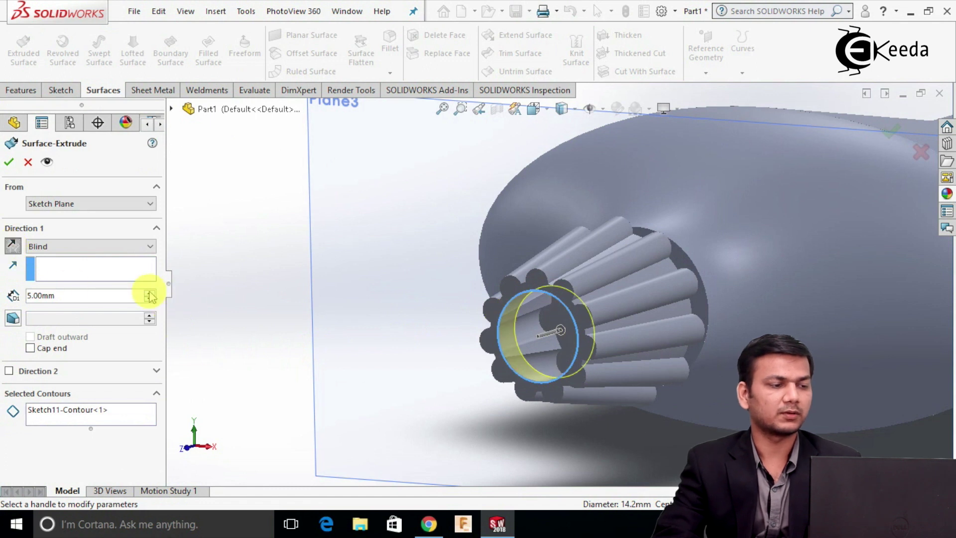
pyautogui.moveTo(139, 294); pyautogui.dragTo(2, 277)
pyautogui.write('8')
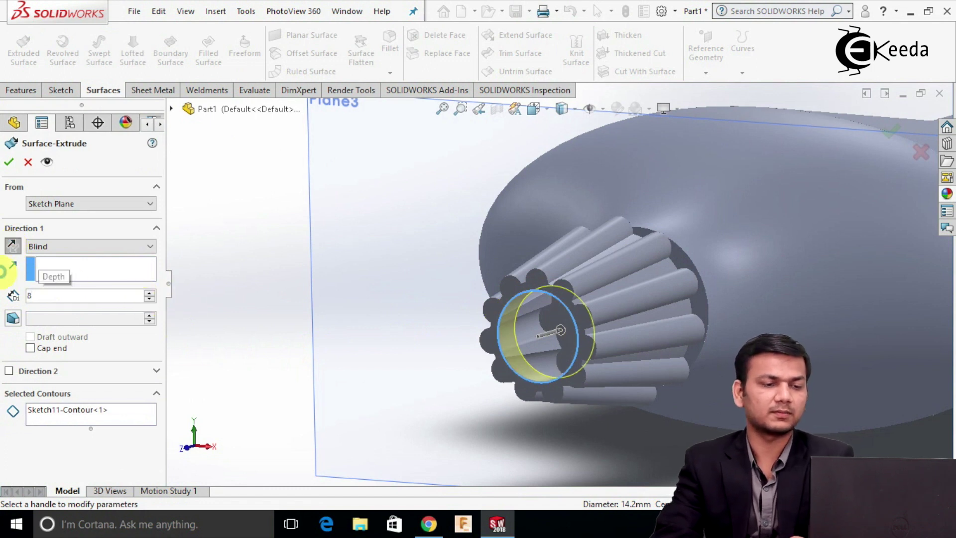
pyautogui.press('Return')
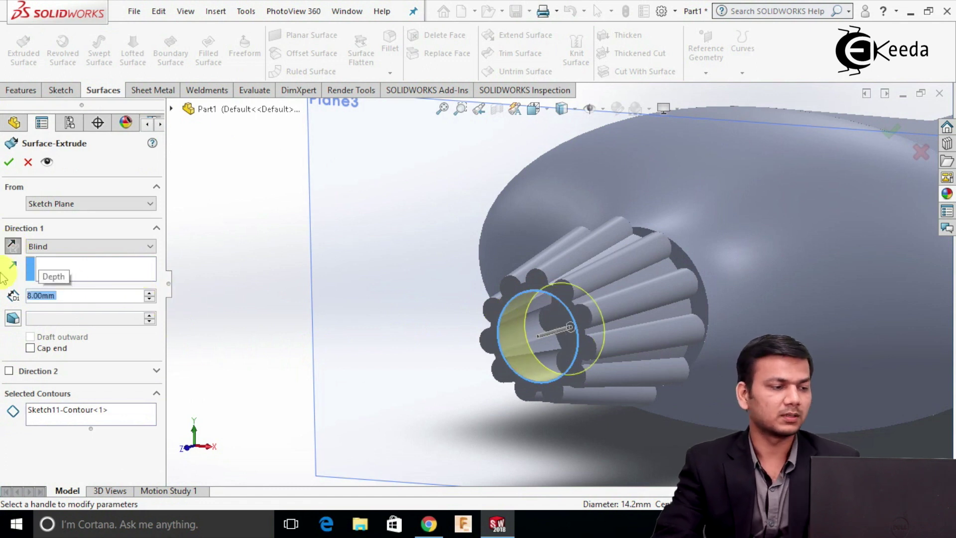
pyautogui.click(12, 319)
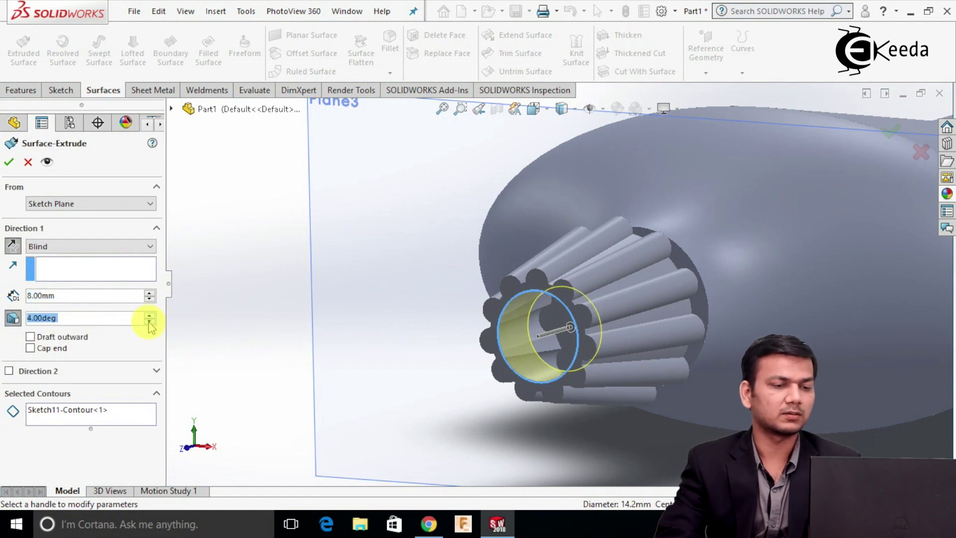
pyautogui.moveTo(348, 336); pyautogui.dragTo(354, 335, button='middle')
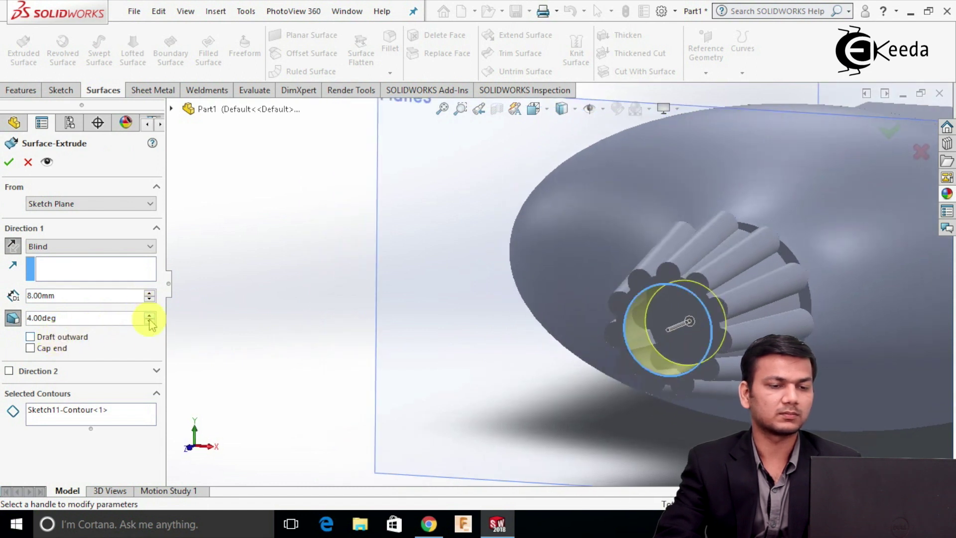
pyautogui.click(10, 162)
# - Close the inner end of the cap's drafted circular recess with a planar surface bounded by its inner circular edge
pyautogui.moveTo(261, 255); pyautogui.dragTo(263, 192, button='middle')
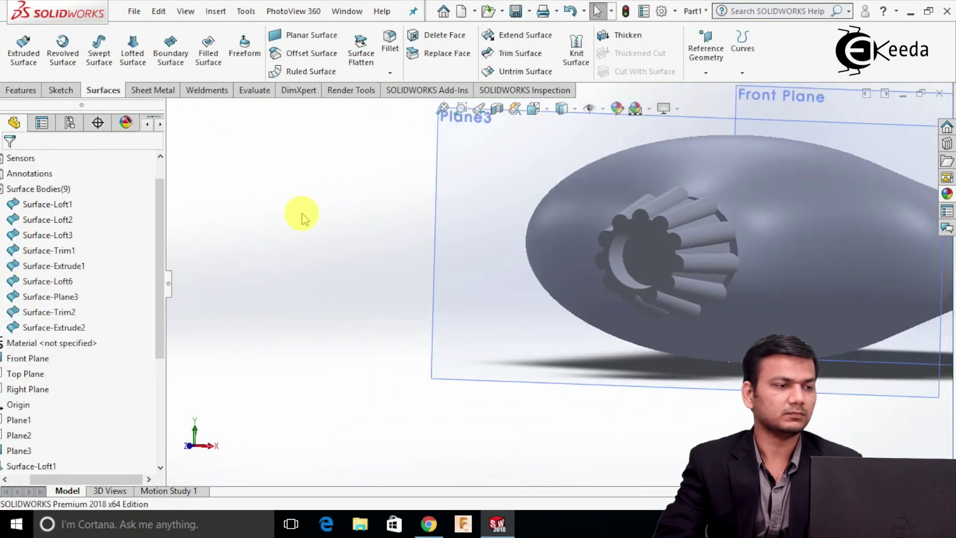
pyautogui.click(292, 40)
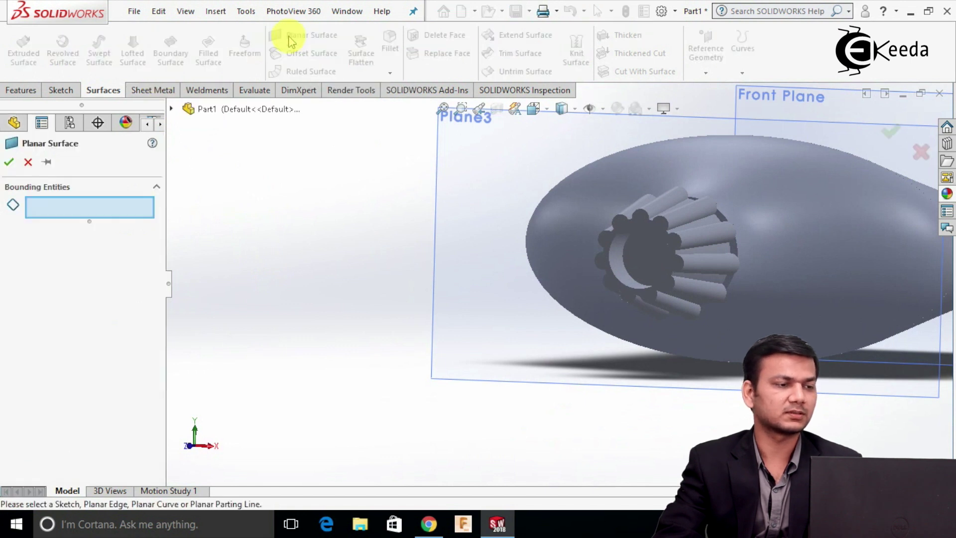
pyautogui.click(171, 114)
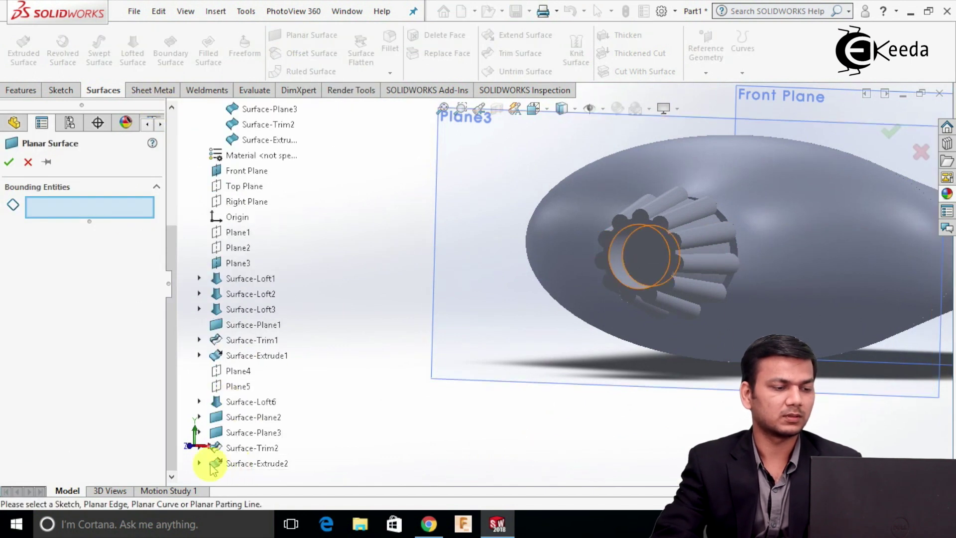
pyautogui.click(200, 463)
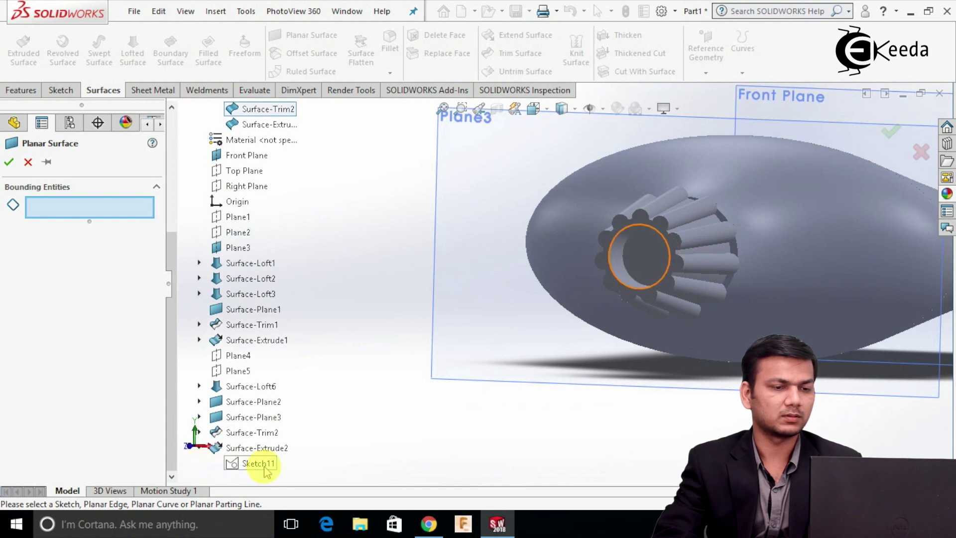
pyautogui.scroll(-5, 651, 334)
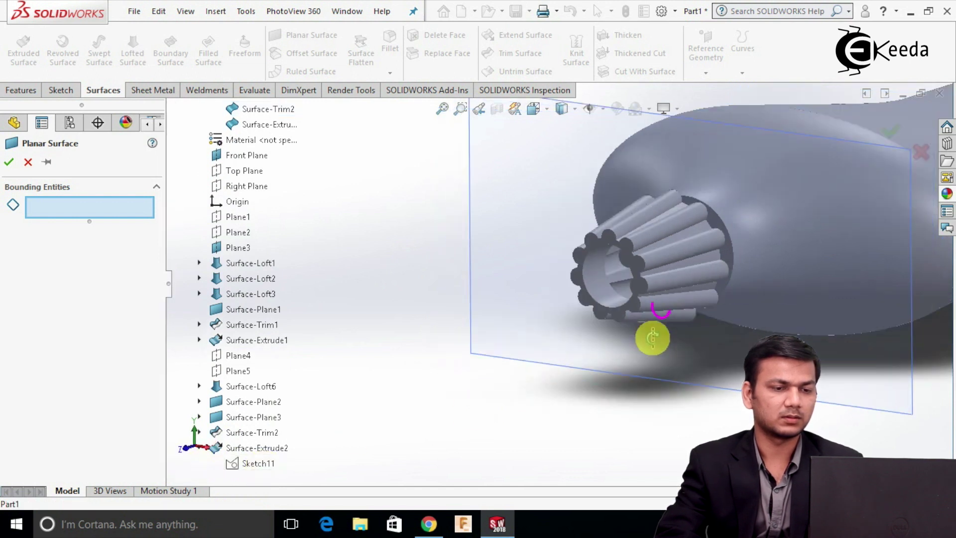
pyautogui.click(605, 274)
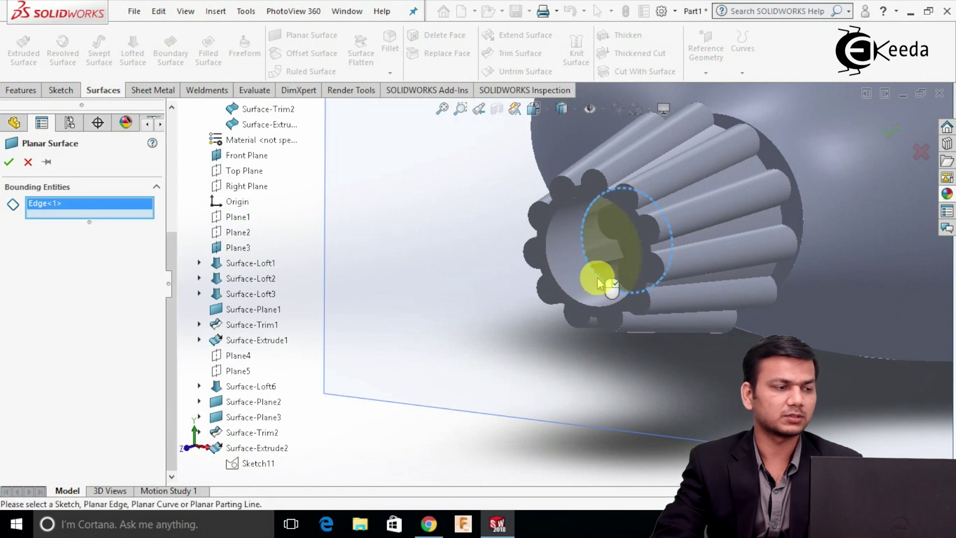
pyautogui.click(9, 161)
# - Inspect the cap's recess, the neck and the whole tube body from several angles and distances
pyautogui.moveTo(369, 298); pyautogui.dragTo(304, 298, button='middle')
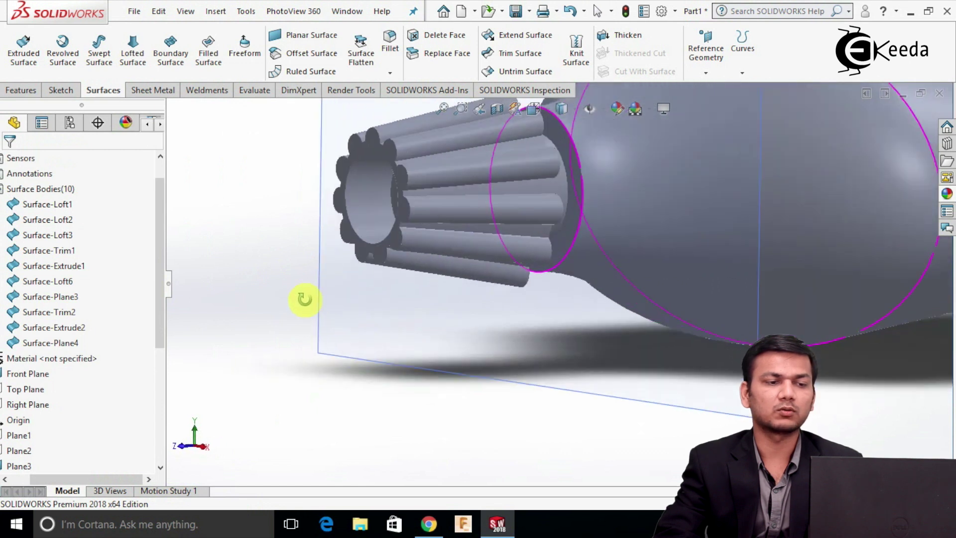
pyautogui.scroll(6, 316, 309)
pyautogui.scroll(4, 505, 239)
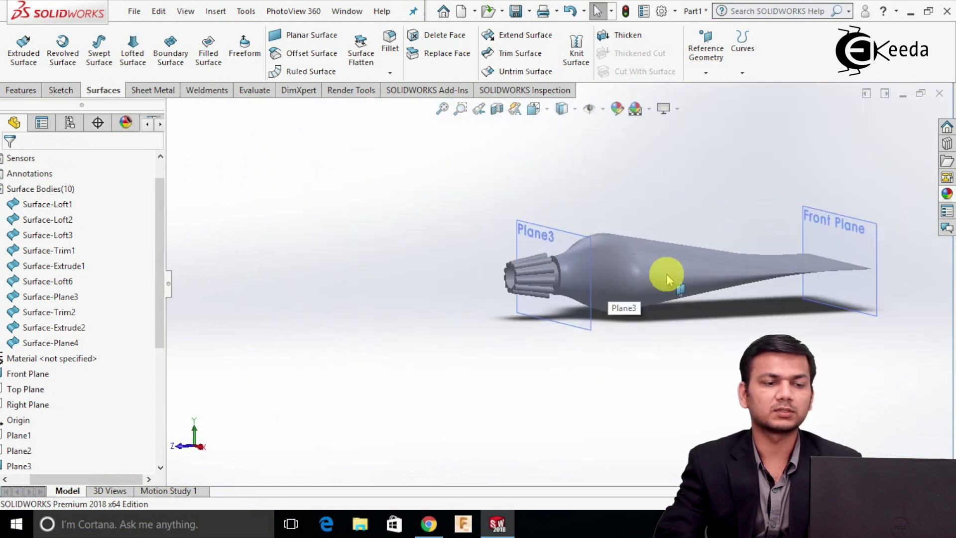
pyautogui.scroll(-2, 645, 303)
pyautogui.scroll(-2, 680, 268)
pyautogui.scroll(-3, 467, 295)
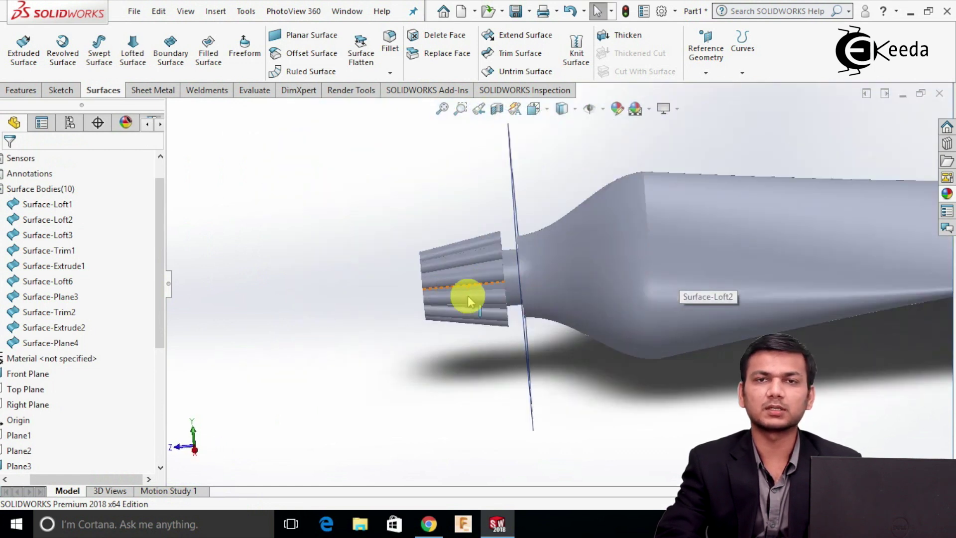
pyautogui.moveTo(454, 288); pyautogui.dragTo(559, 301, button='middle')
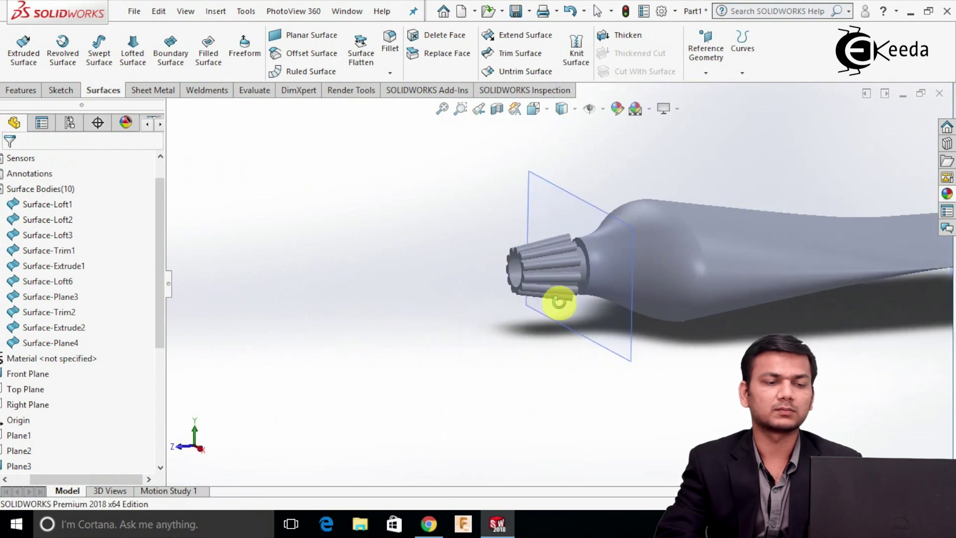
pyautogui.scroll(5, 647, 348)
pyautogui.scroll(-2, 704, 315)
pyautogui.scroll(2, 503, 260)
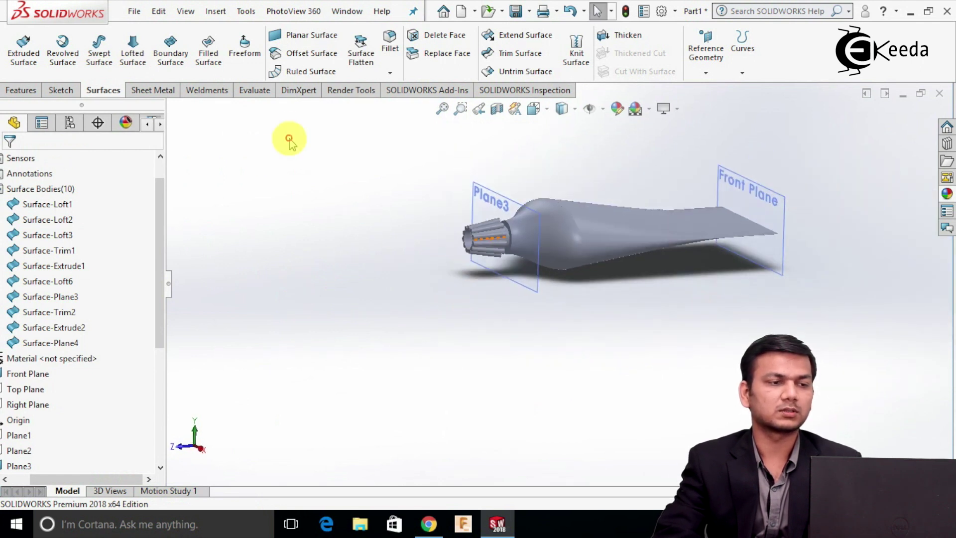
# - Close the tube's flat tail end with a planar surface bounded by Sketch1 of Surface-Loft1
pyautogui.click(311, 36)
pyautogui.moveTo(774, 208); pyautogui.dragTo(688, 272, button='middle')
pyautogui.scroll(-6, 641, 276)
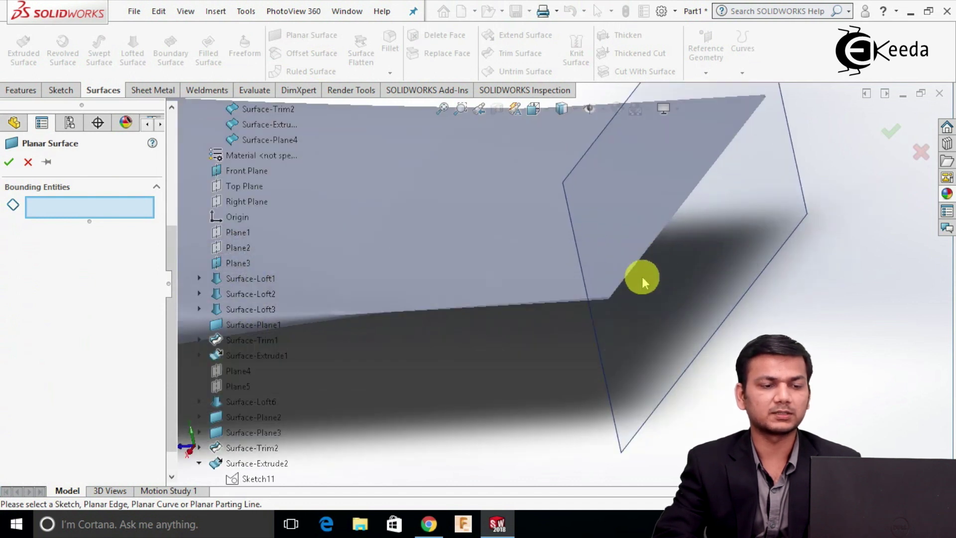
pyautogui.moveTo(490, 345); pyautogui.dragTo(435, 334, button='middle')
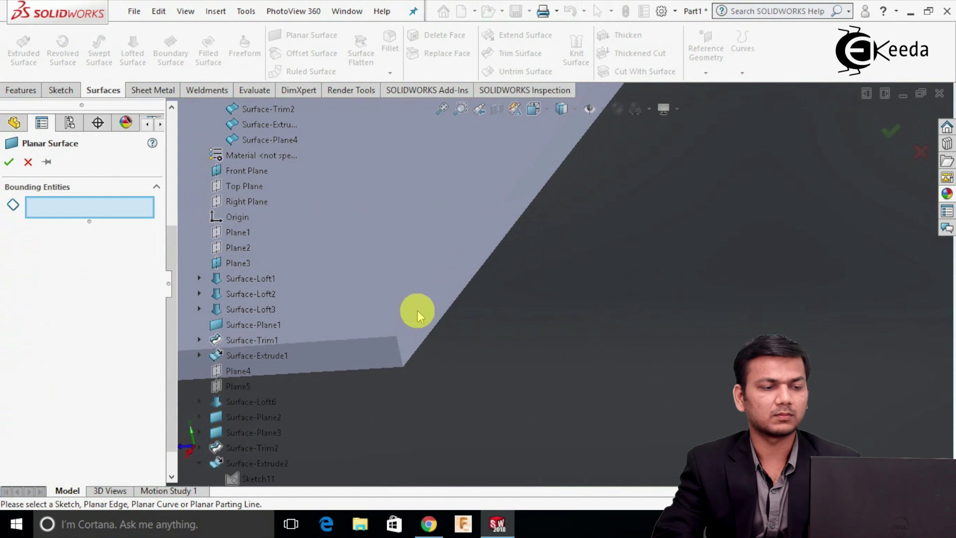
pyautogui.scroll(4, 254, 175)
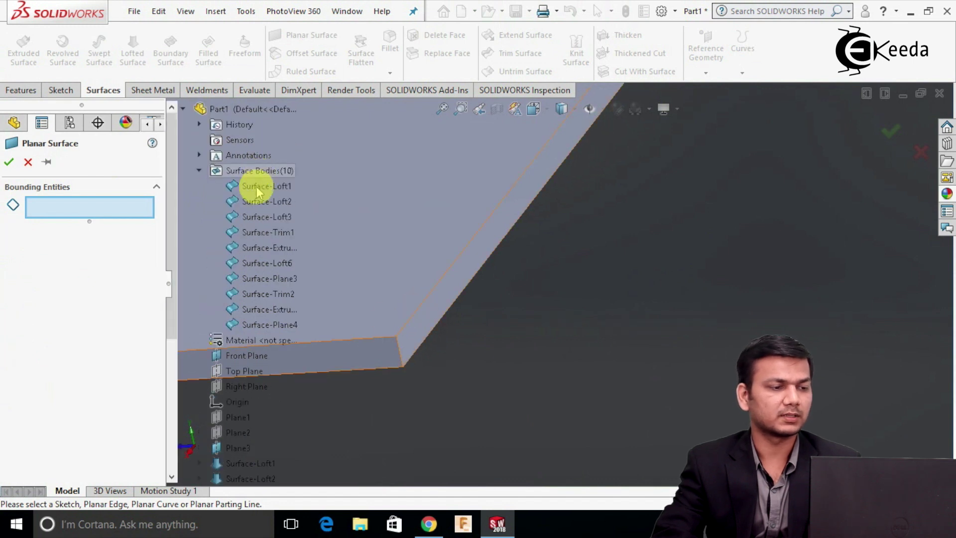
pyautogui.click(199, 169)
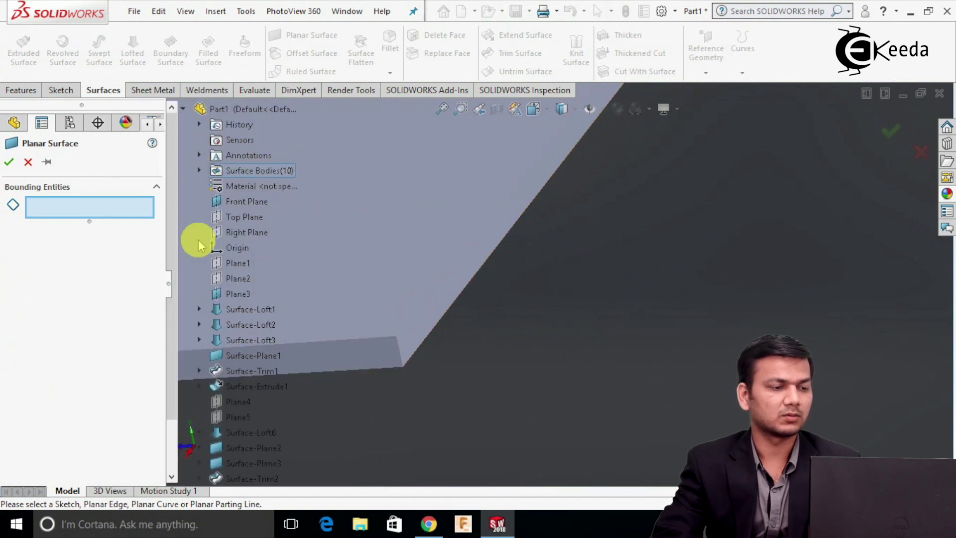
pyautogui.click(199, 309)
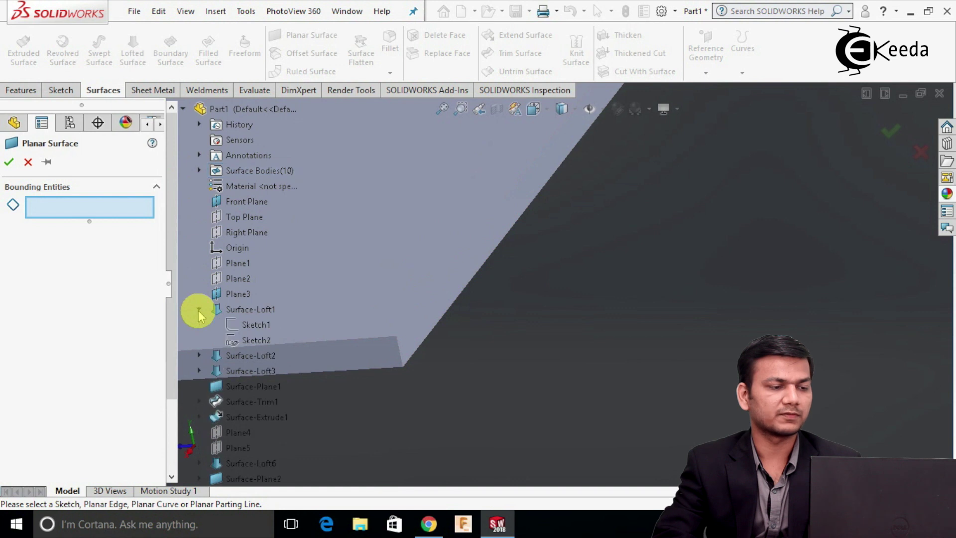
pyautogui.click(248, 325)
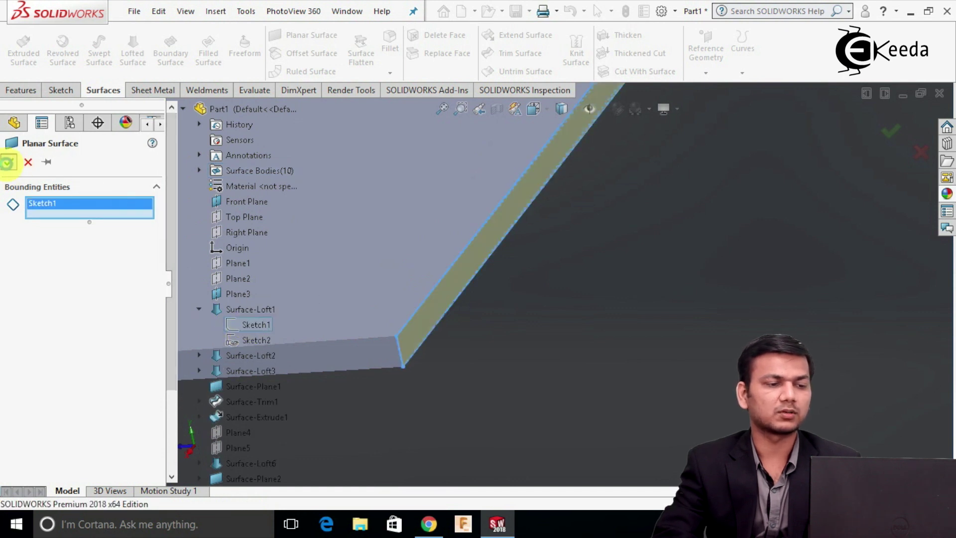
pyautogui.click(9, 161)
# - Hide the Front Plane and Plane3 in the model view
pyautogui.scroll(8, 467, 282)
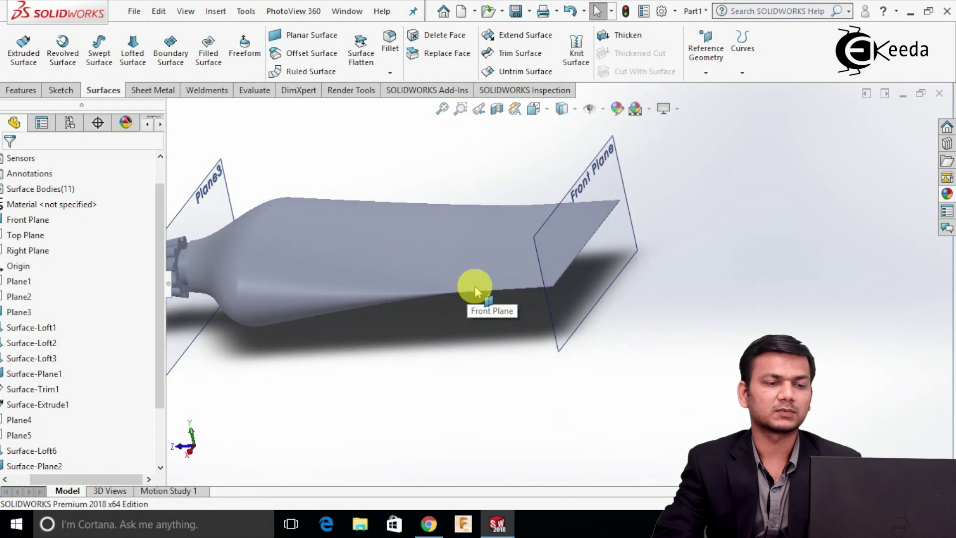
pyautogui.rightClick(633, 245)
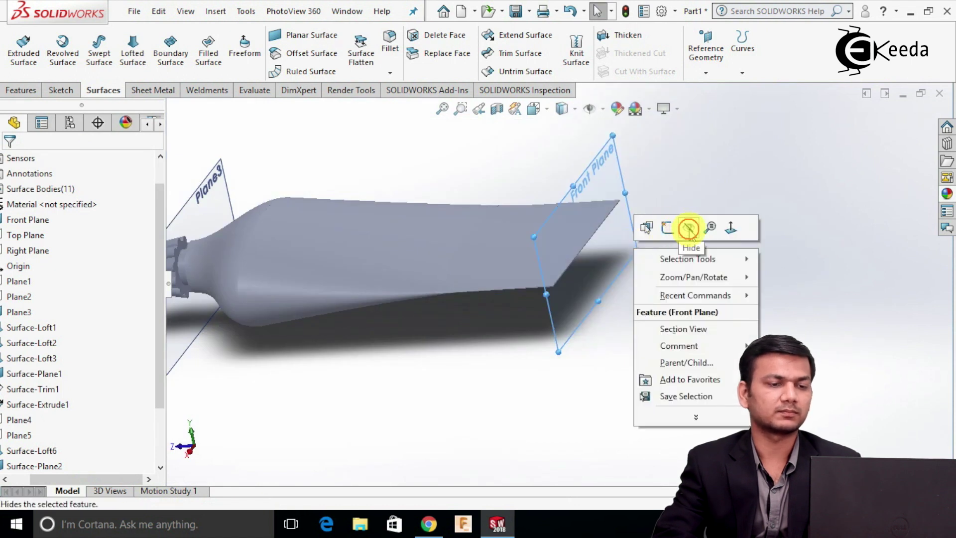
pyautogui.click(688, 228)
pyautogui.scroll(2, 498, 256)
pyautogui.rightClick(315, 219)
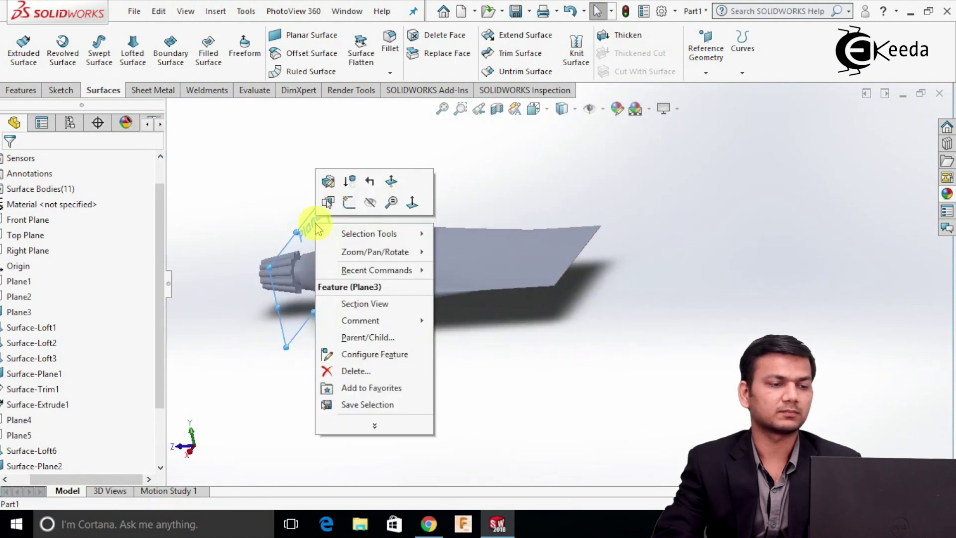
pyautogui.click(370, 202)
# - Apply the candy apple red appearance from the Painted > Car library to the tube's middle surface body only
pyautogui.moveTo(435, 181); pyautogui.dragTo(745, 196, button='middle')
pyautogui.click(947, 194)
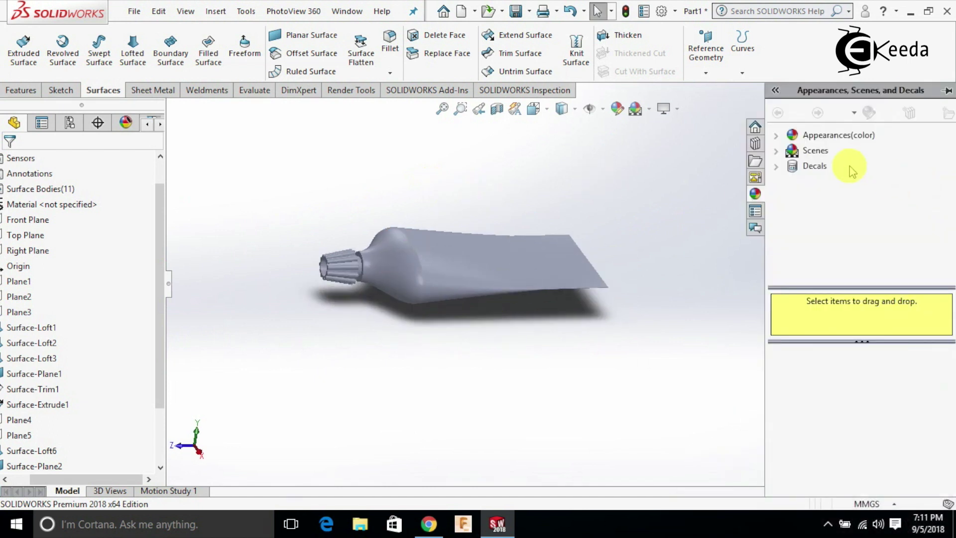
pyautogui.click(776, 136)
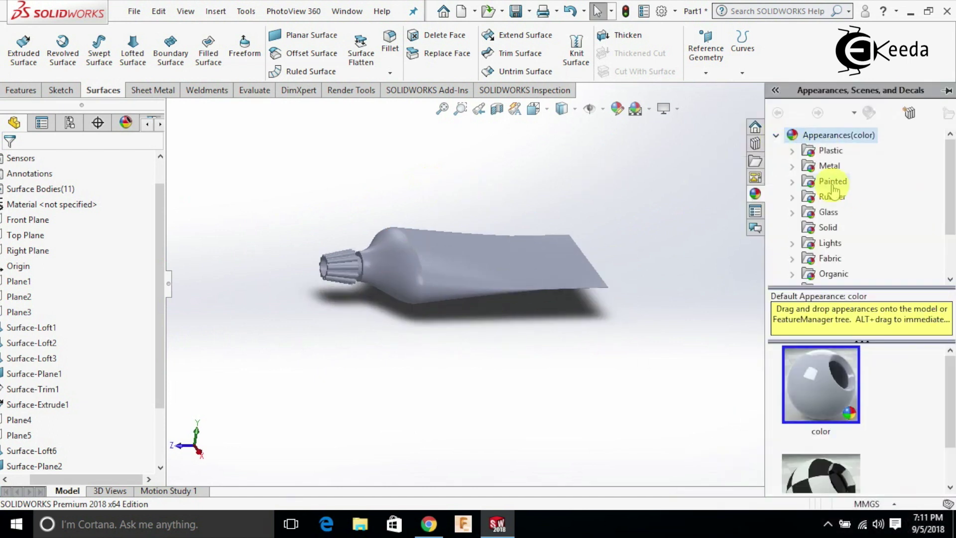
pyautogui.scroll(-1, 832, 214)
pyautogui.scroll(1, 833, 209)
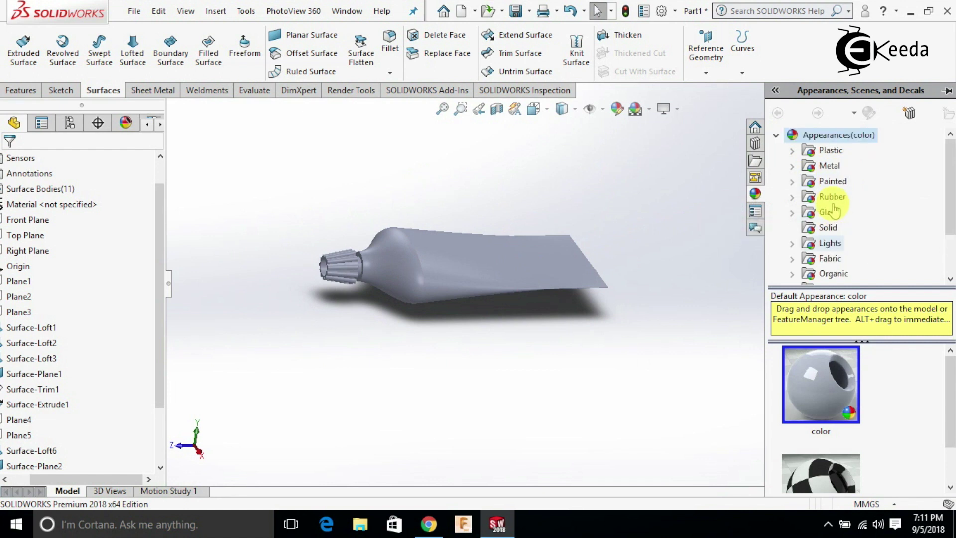
pyautogui.click(792, 182)
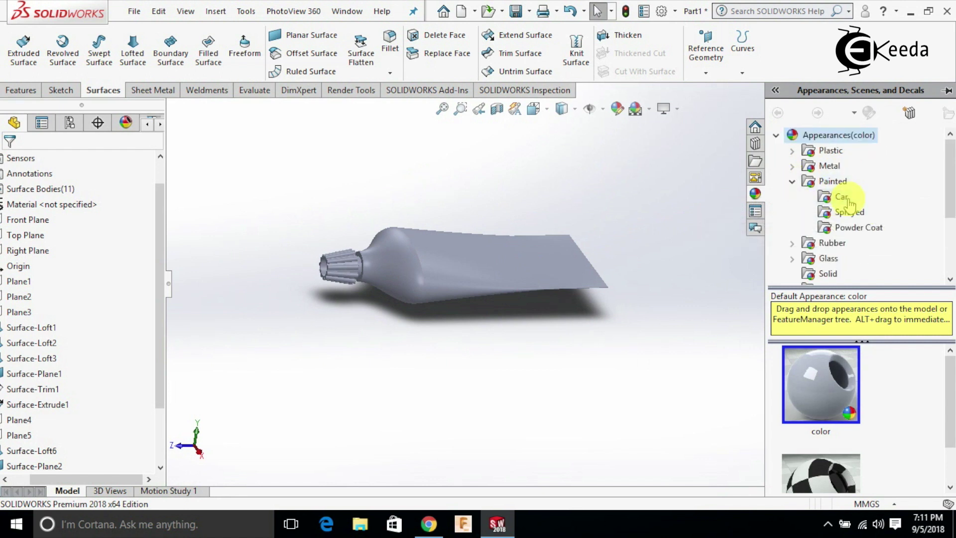
pyautogui.click(841, 196)
pyautogui.scroll(-5, 846, 398)
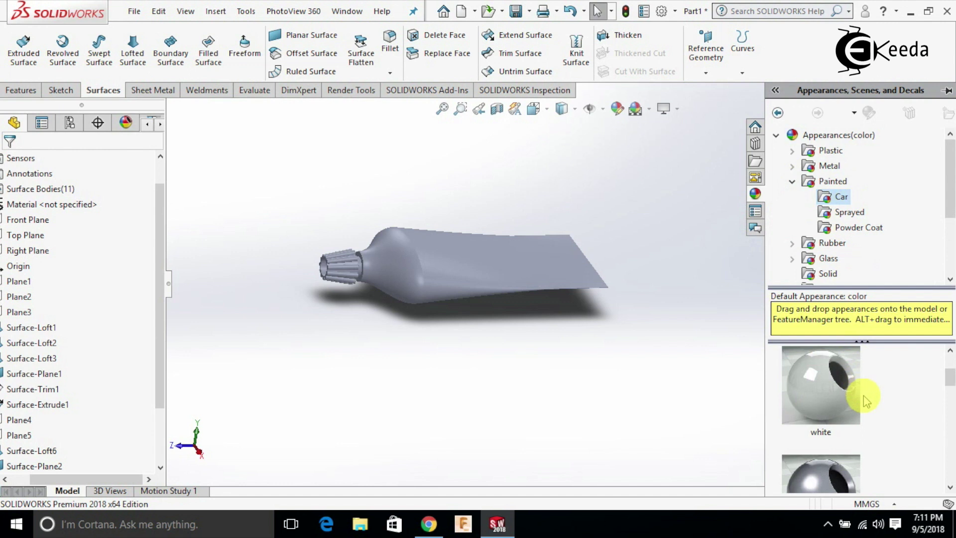
pyautogui.scroll(-5, 851, 438)
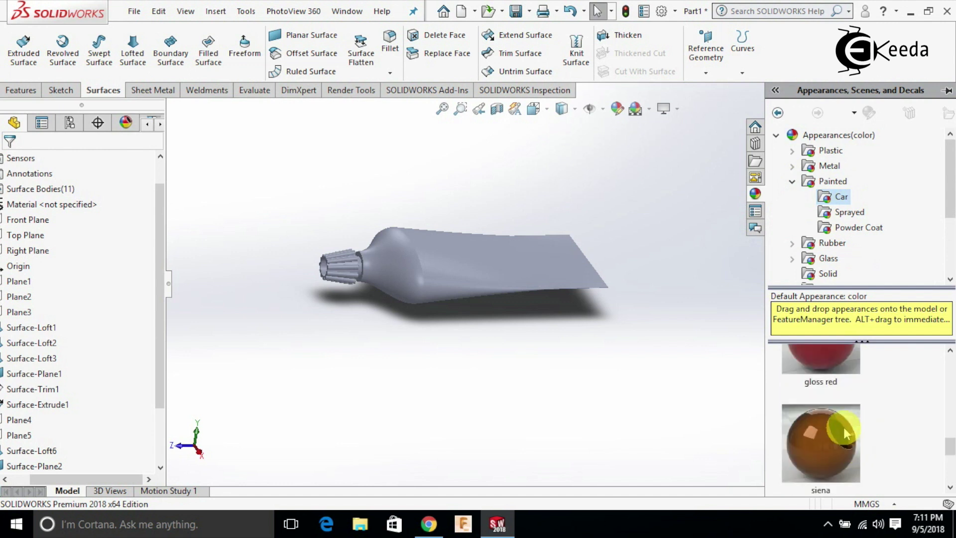
pyautogui.moveTo(839, 445)
pyautogui.moveTo(836, 441); pyautogui.dragTo(515, 274)
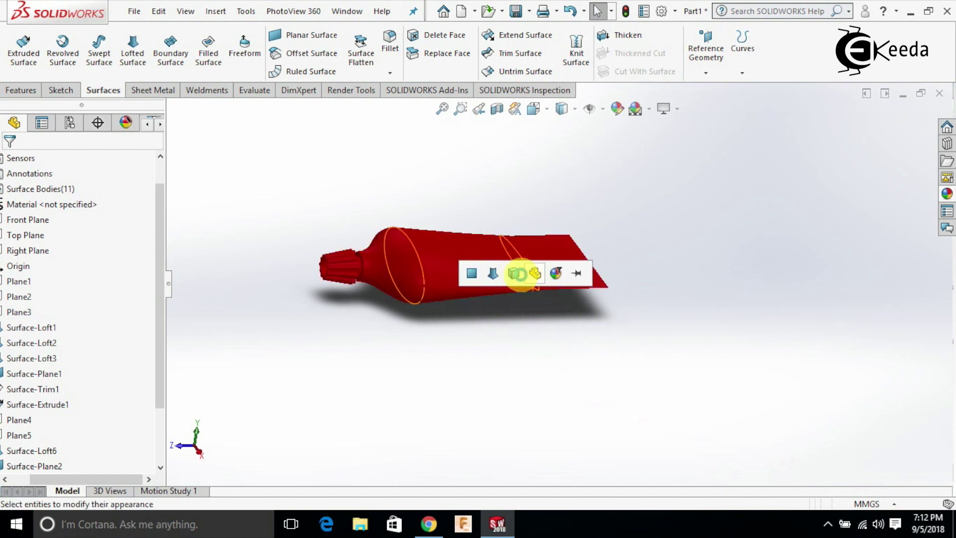
pyautogui.click(513, 273)
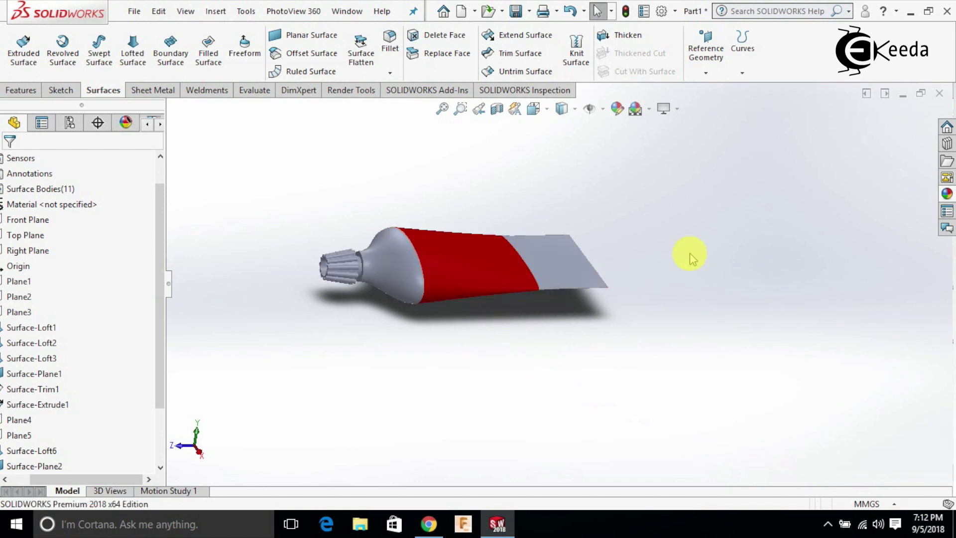
# - Apply the part's existing candy apple red appearance to the flat tail body and to the tube's shoulder body
pyautogui.click(125, 122)
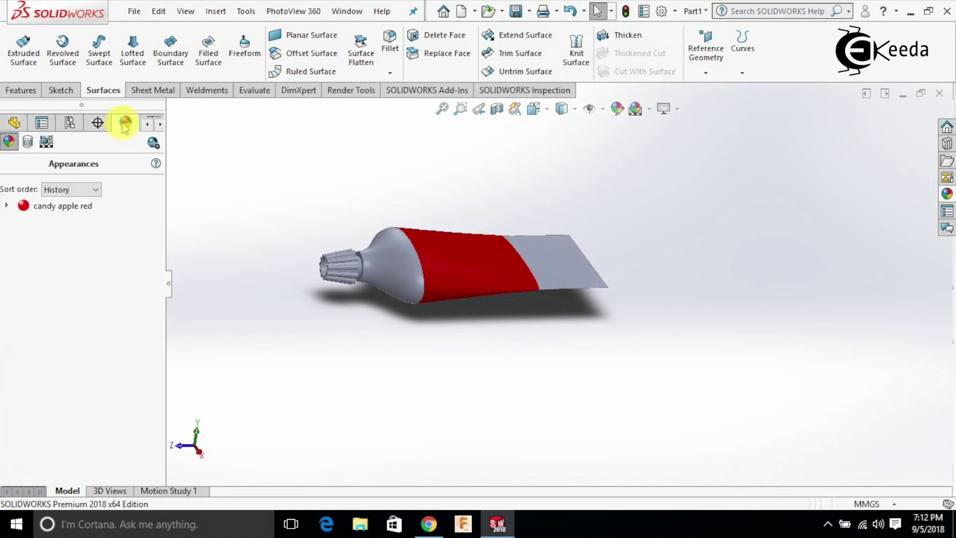
pyautogui.moveTo(65, 210)
pyautogui.moveTo(63, 208); pyautogui.dragTo(550, 258)
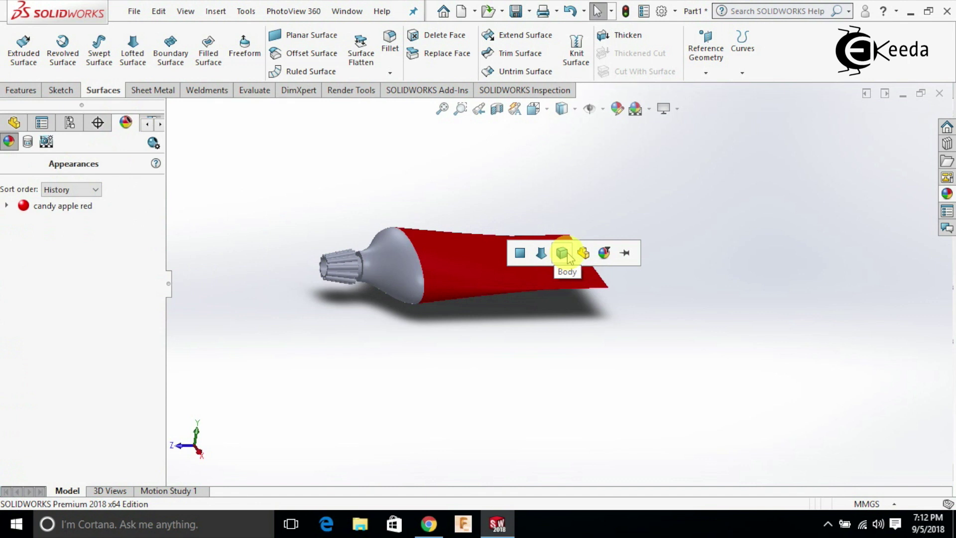
pyautogui.click(562, 253)
pyautogui.moveTo(64, 207); pyautogui.dragTo(391, 268)
pyautogui.click(401, 264)
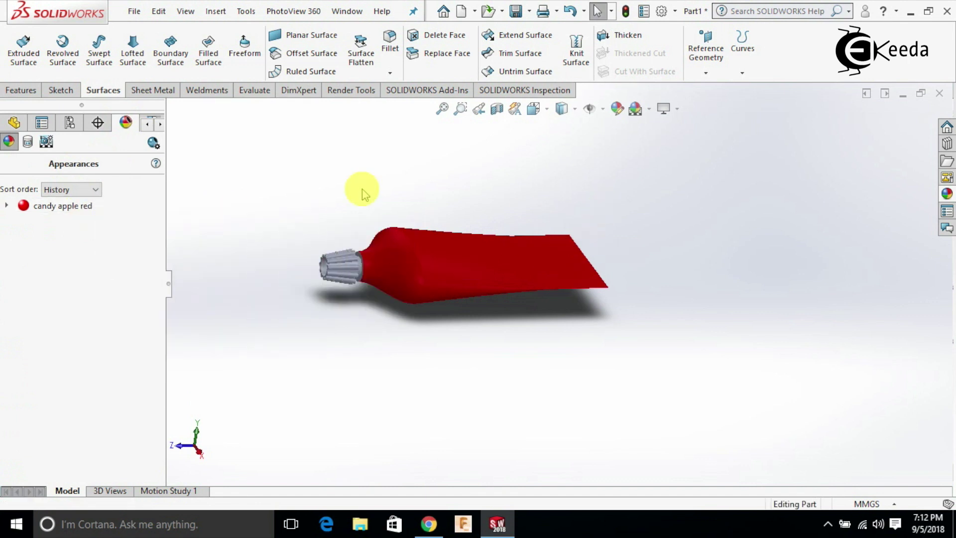
# - Apply the white appearance from the Painted > Car library to the cap's scalloped loft body
pyautogui.press('f')
pyautogui.moveTo(377, 272); pyautogui.dragTo(440, 291, button='middle')
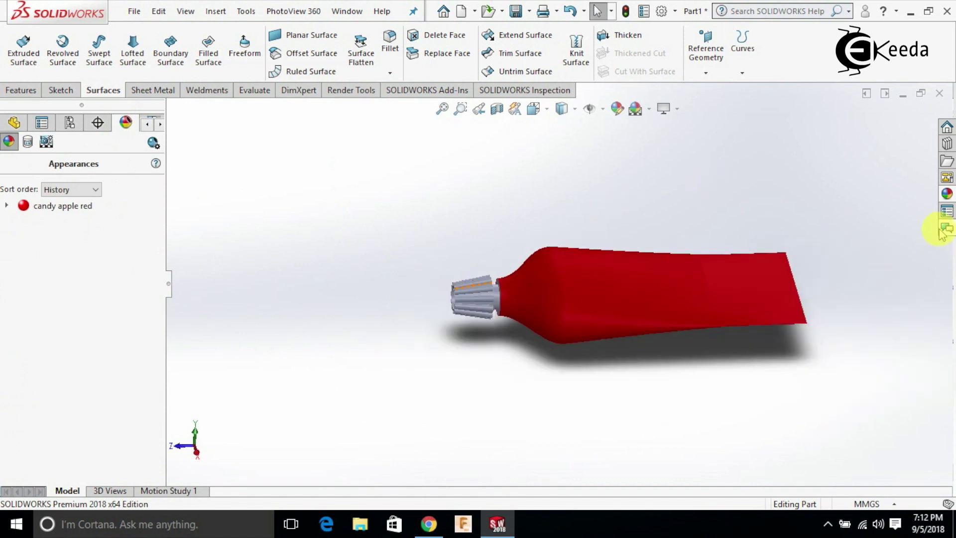
pyautogui.click(947, 194)
pyautogui.scroll(5, 870, 379)
pyautogui.scroll(1, 857, 409)
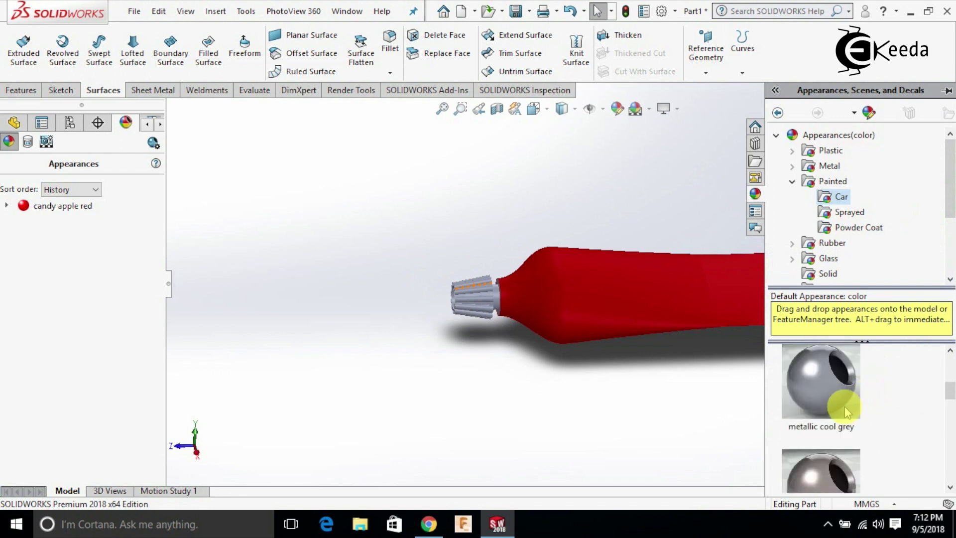
pyautogui.scroll(-1, 835, 406)
pyautogui.moveTo(835, 406)
pyautogui.scroll(5, 836, 408)
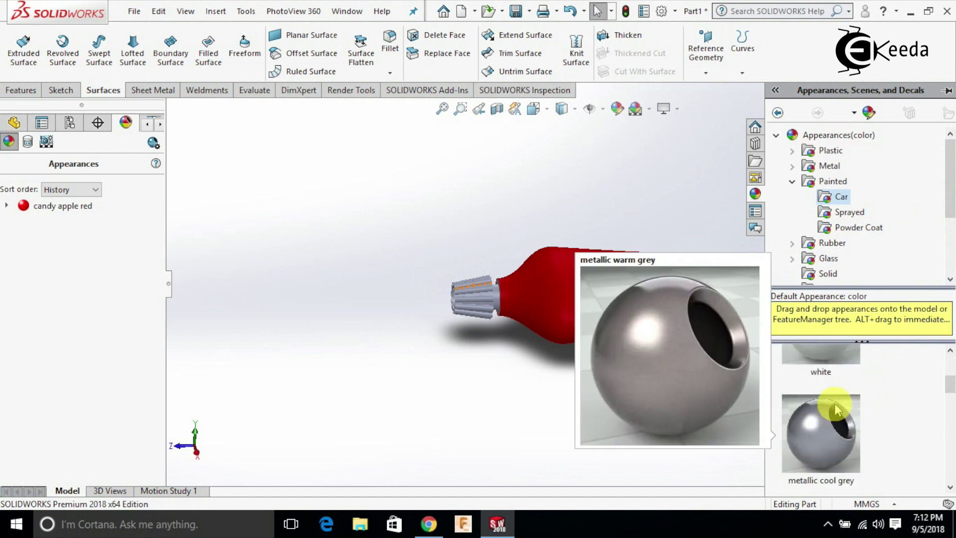
pyautogui.scroll(-1, 839, 419)
pyautogui.moveTo(834, 410); pyautogui.dragTo(483, 311)
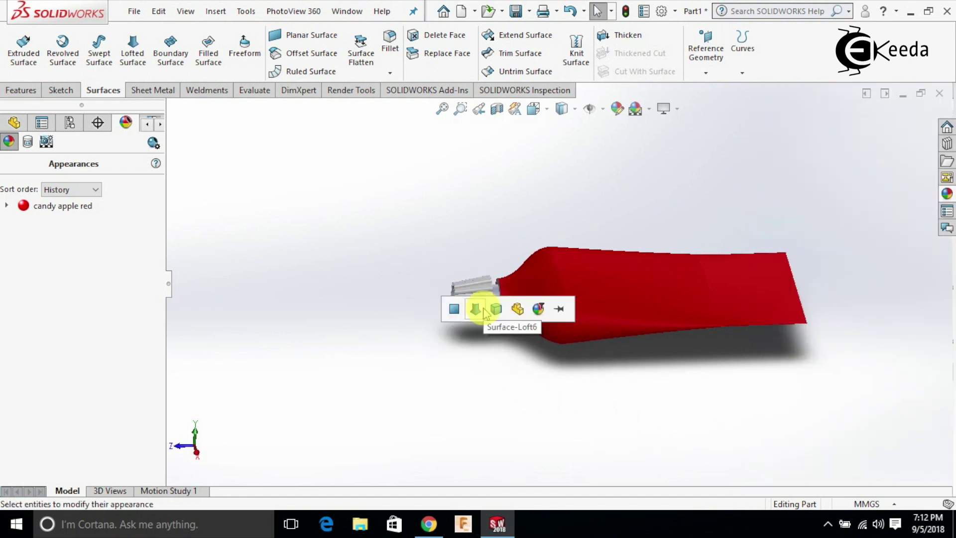
pyautogui.click(498, 308)
pyautogui.moveTo(394, 246); pyautogui.dragTo(754, 351, button='middle')
pyautogui.scroll(-4, 737, 343)
pyautogui.scroll(-1, 512, 226)
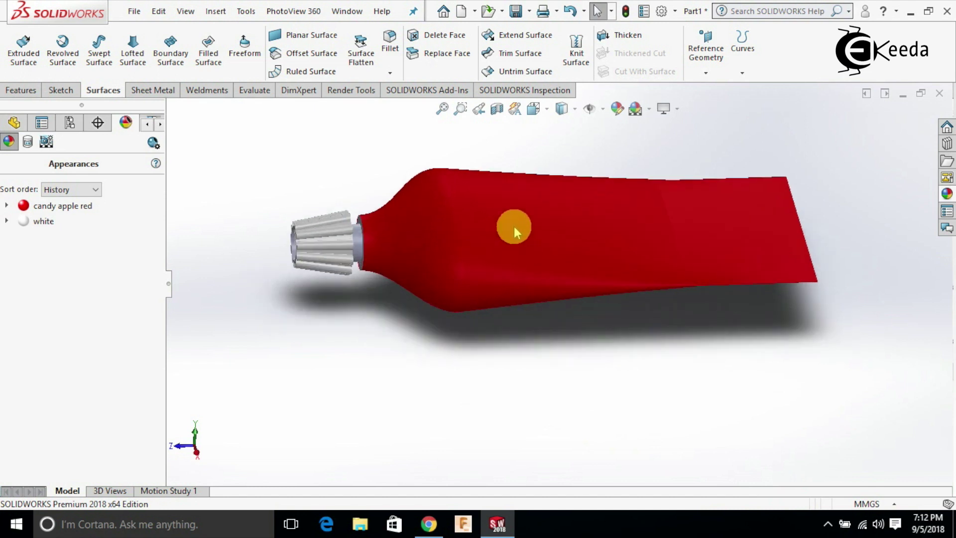
pyautogui.click(15, 122)
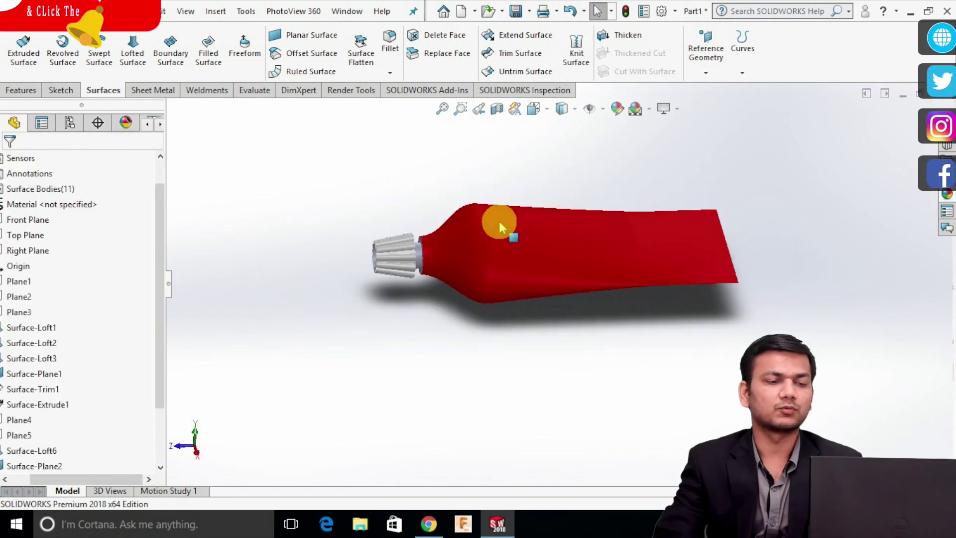
pyautogui.moveTo(384, 175); pyautogui.dragTo(551, 184, button='middle')
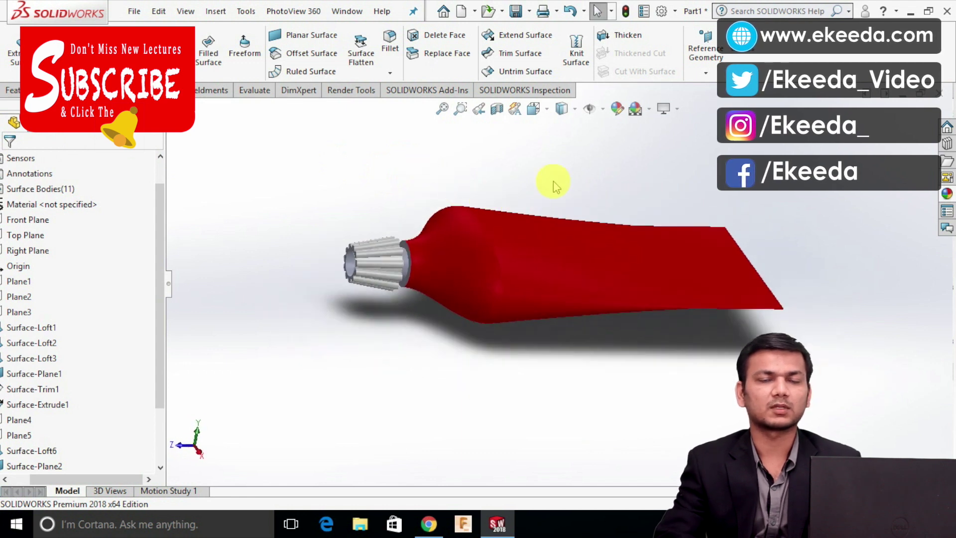